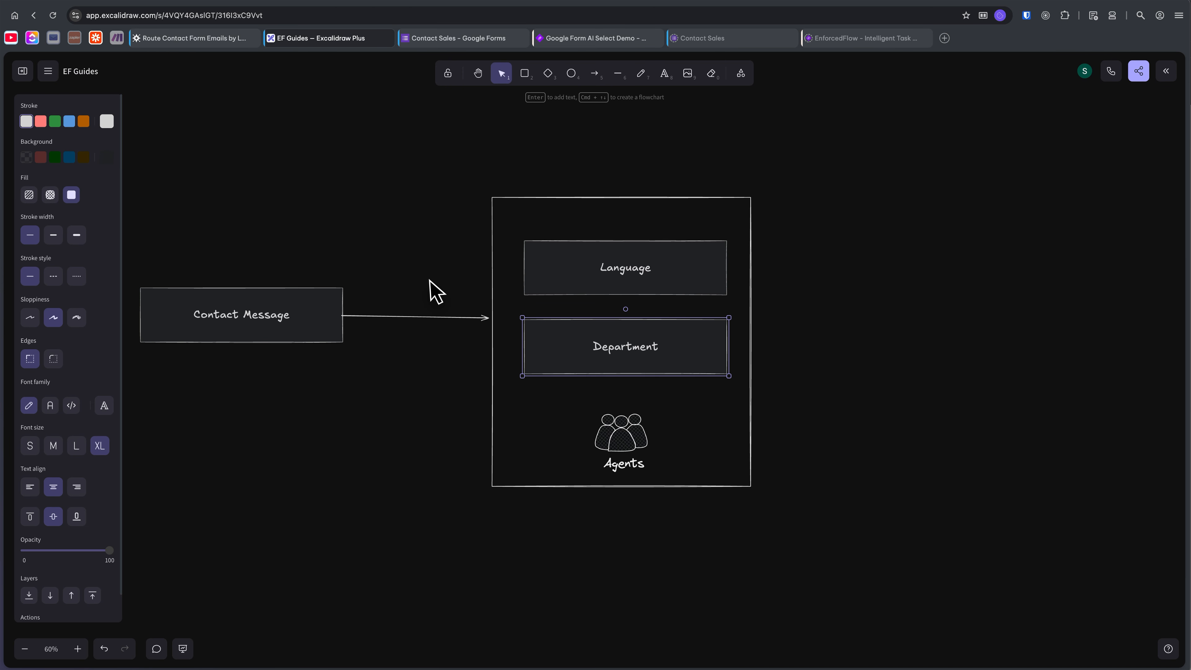
left_click(226, 40)
scroll(750, 300, "up", 20)
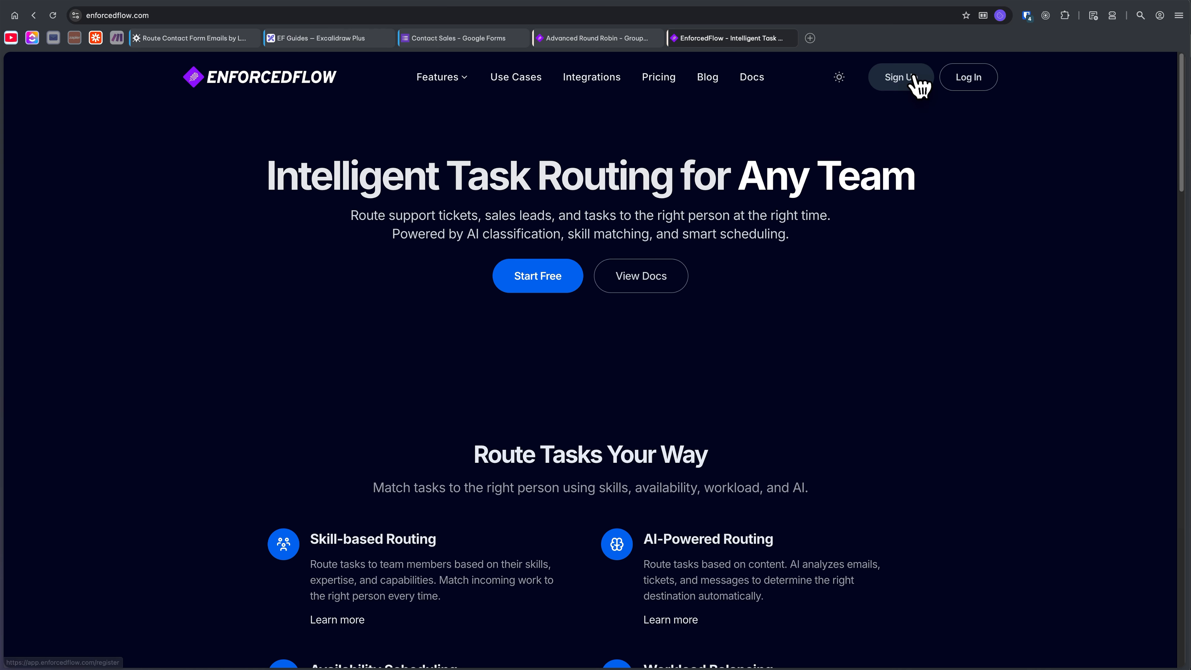
Create a new Advanced Round Robin group named "Google Form AI Select Demo" in EnforcedFlow.
left_click(605, 39)
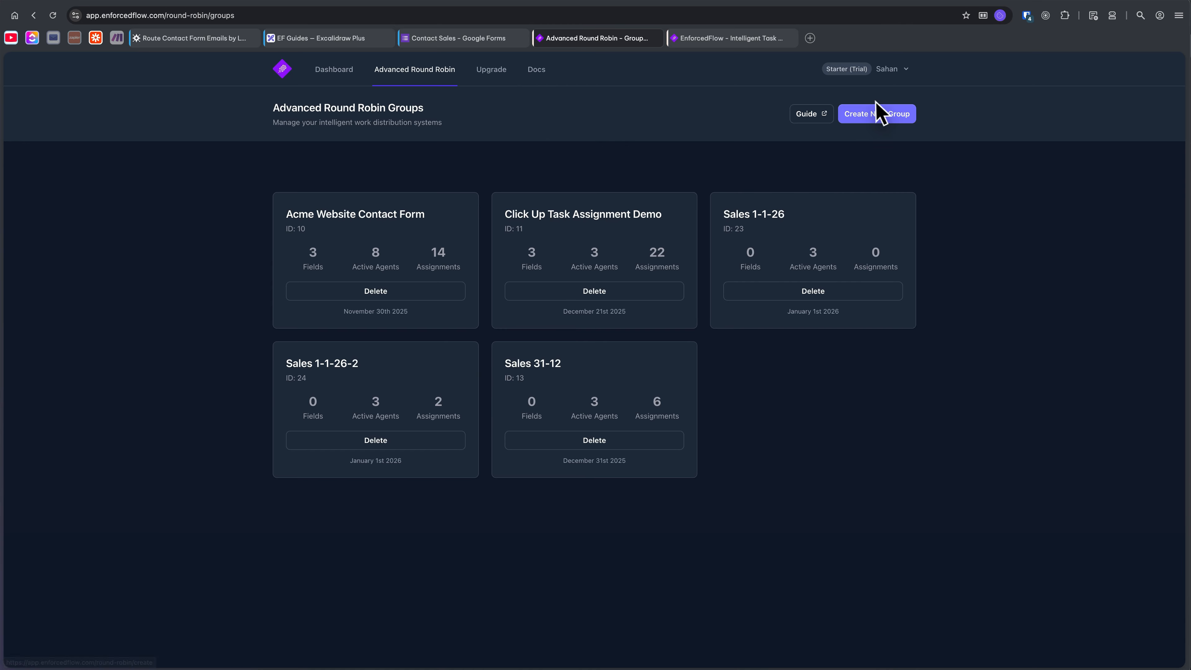
left_click(875, 114)
left_click(558, 229)
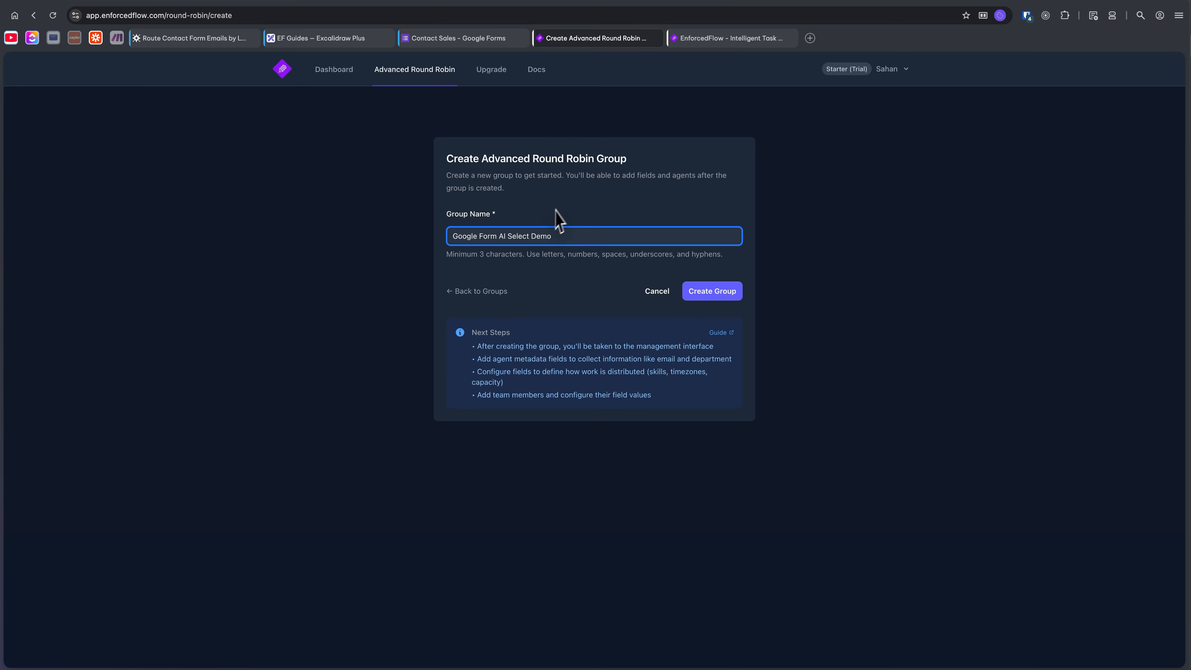
left_click(727, 296)
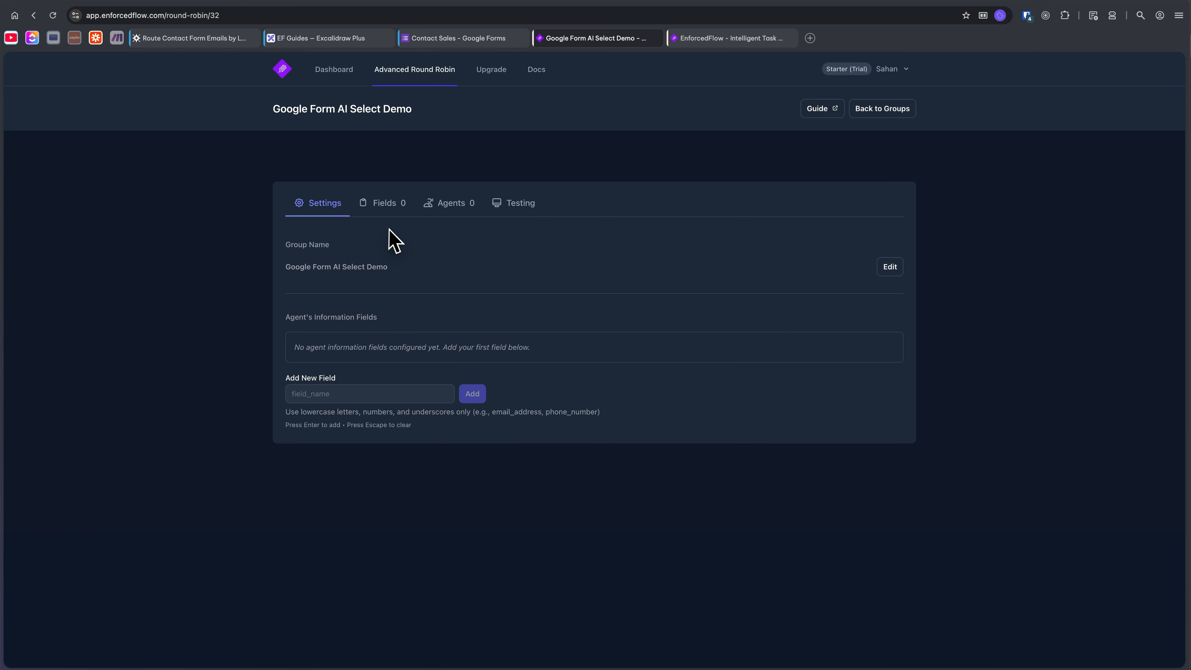
left_click(96, 38)
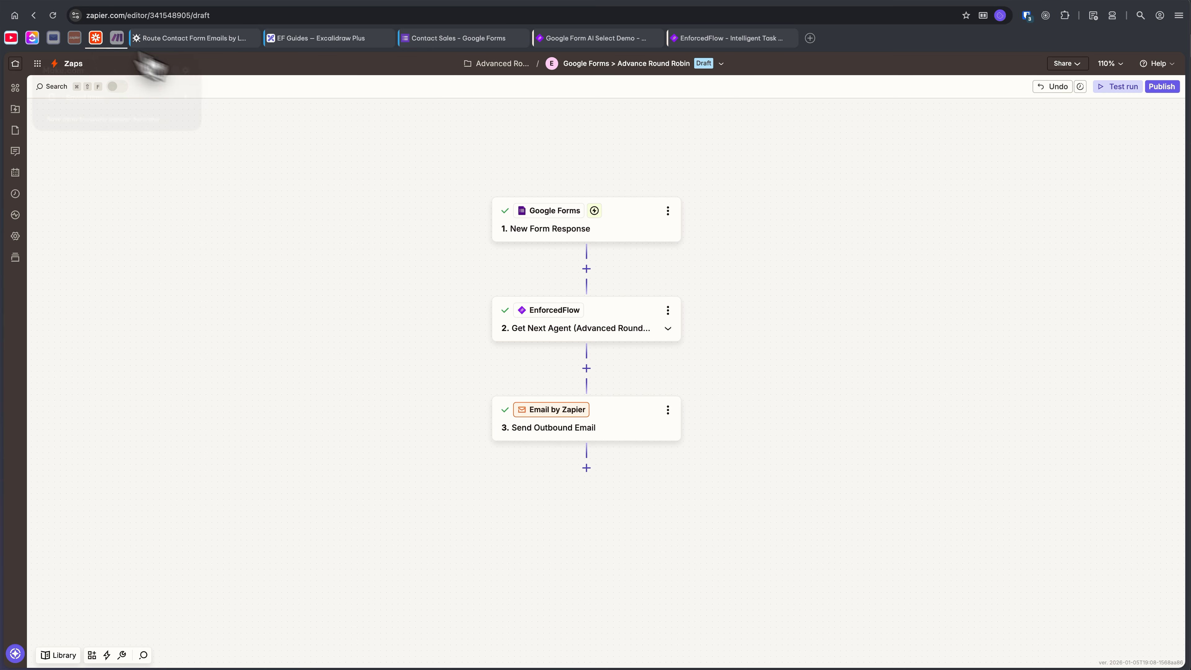
left_click_drag(668, 390, 613, 358)
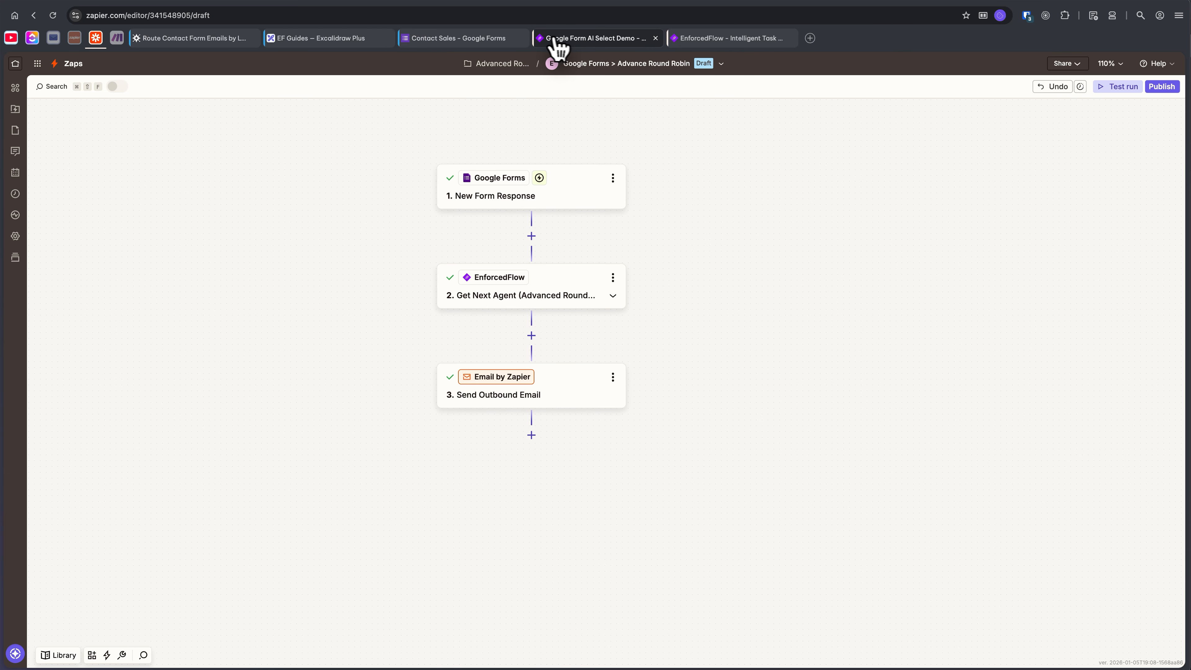
left_click(563, 43)
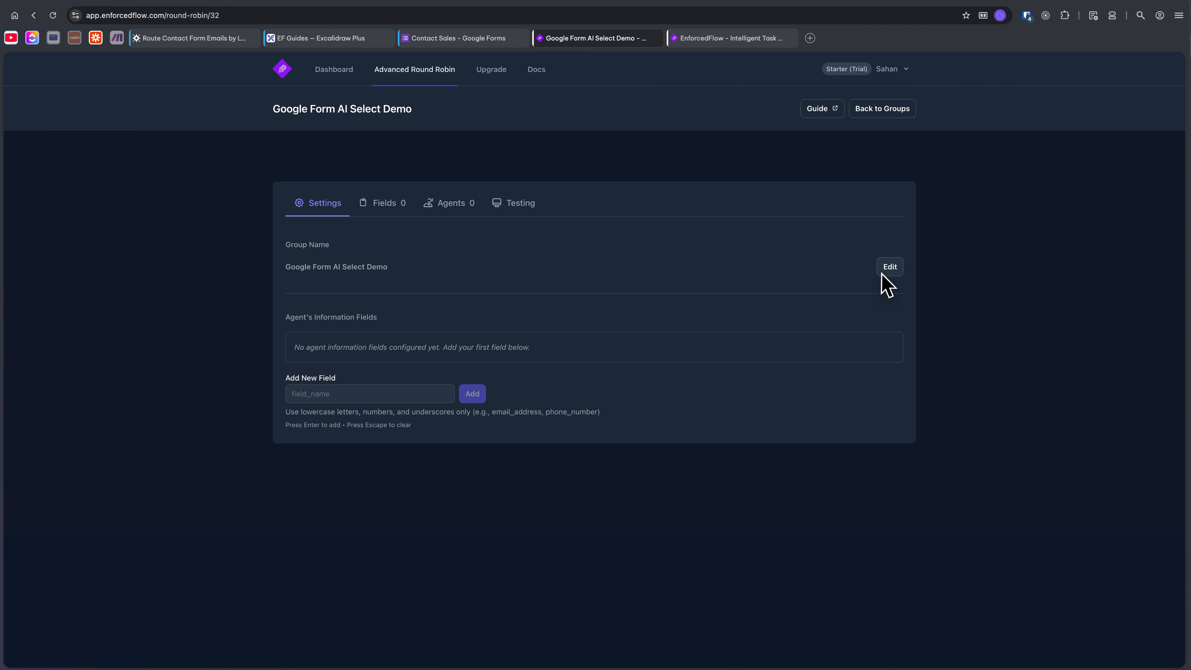
Add an agent information field named "email" to the group's settings.
left_click(421, 394)
type("email")
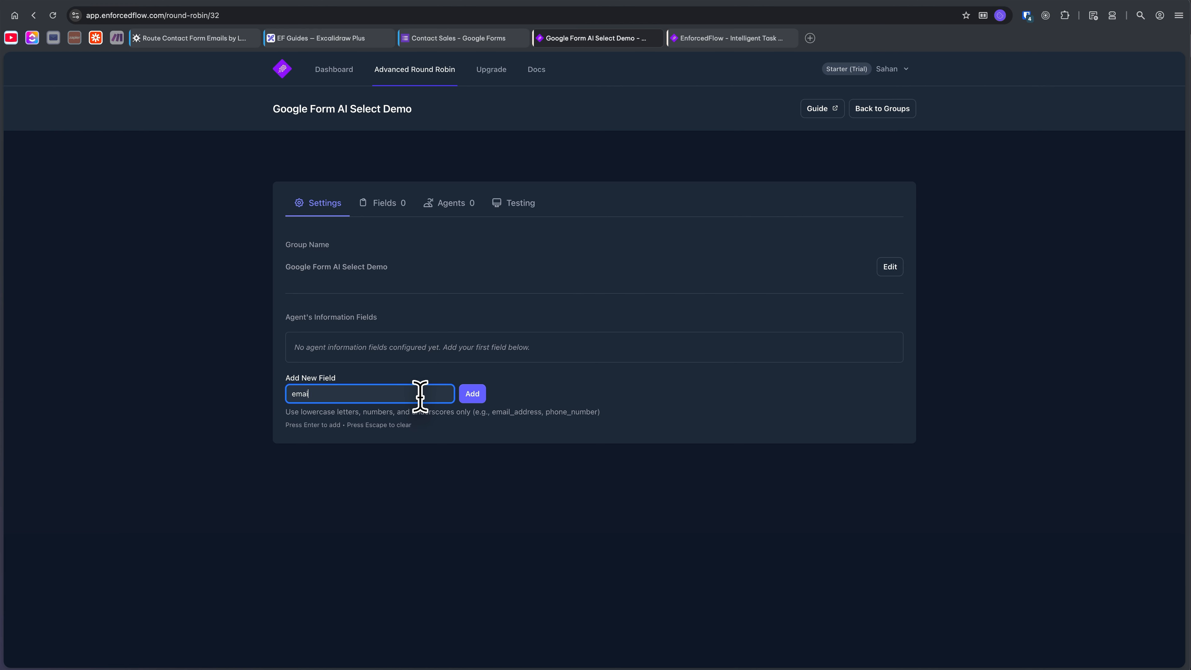
left_click(473, 399)
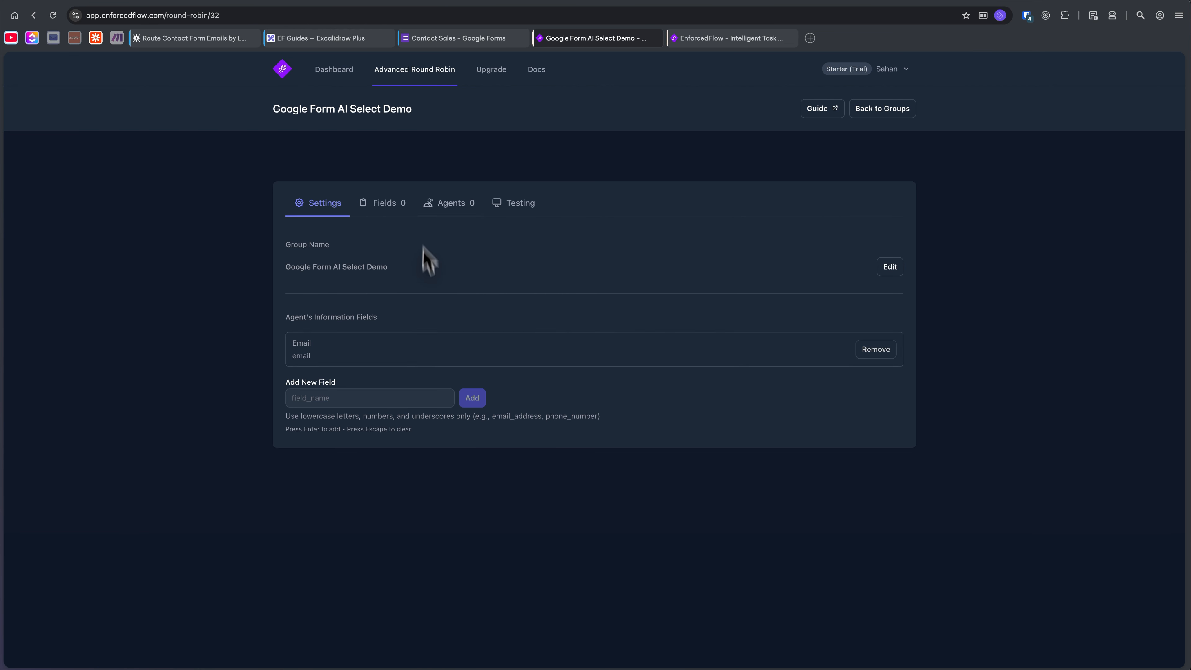
Start a new group field of type AI Select with the display label "Language".
left_click(382, 204)
left_click(607, 366)
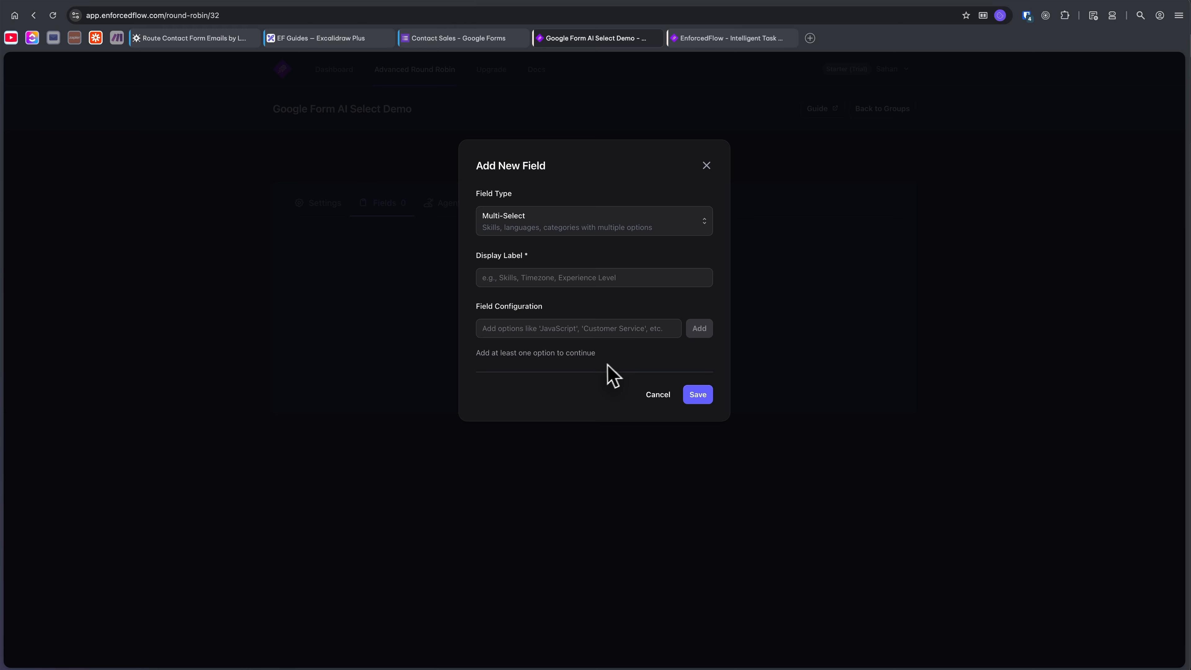
left_click(563, 229)
left_click(565, 257)
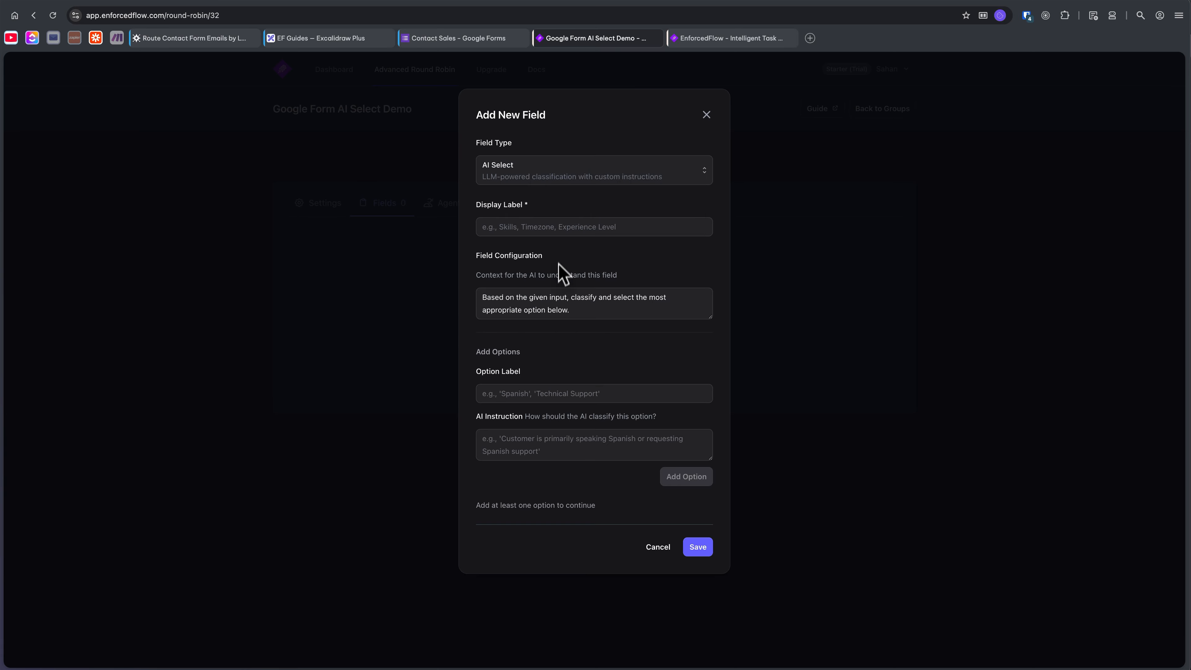
left_click(544, 228)
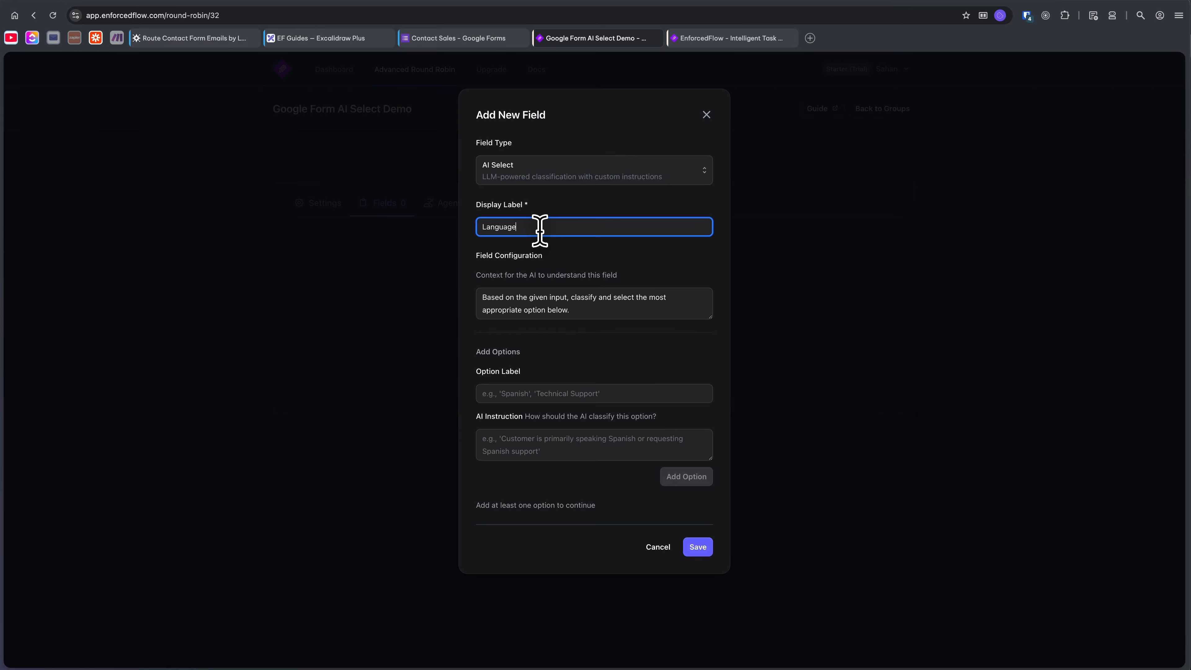
left_click(207, 38)
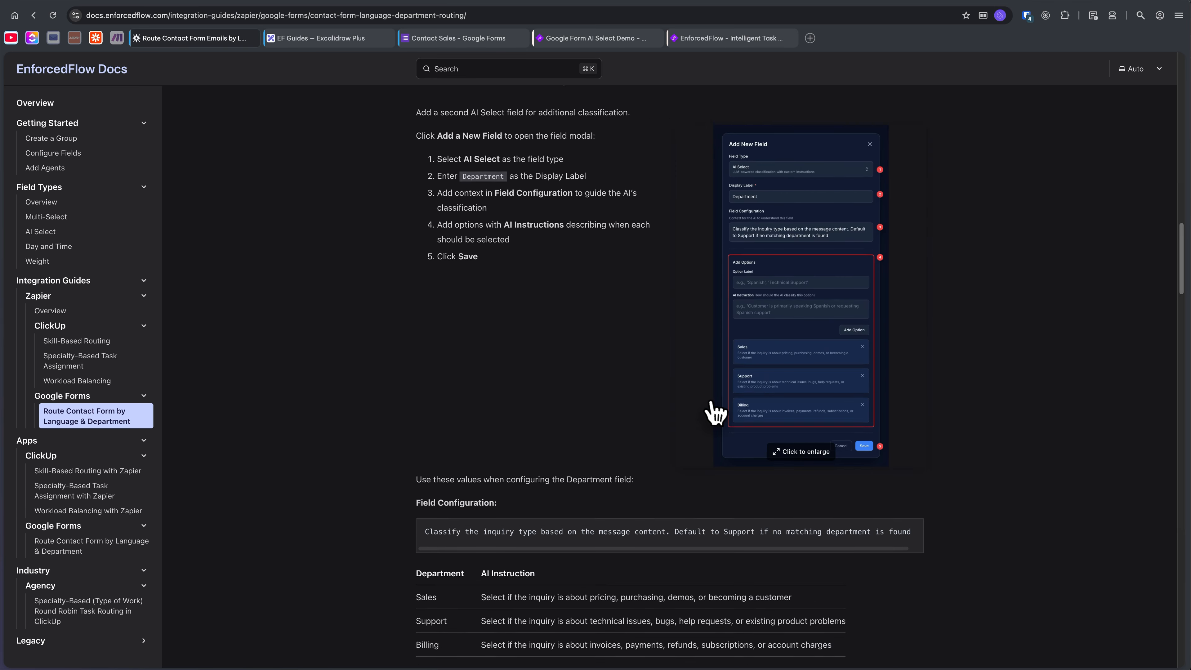
scroll(712, 412, "down", 4)
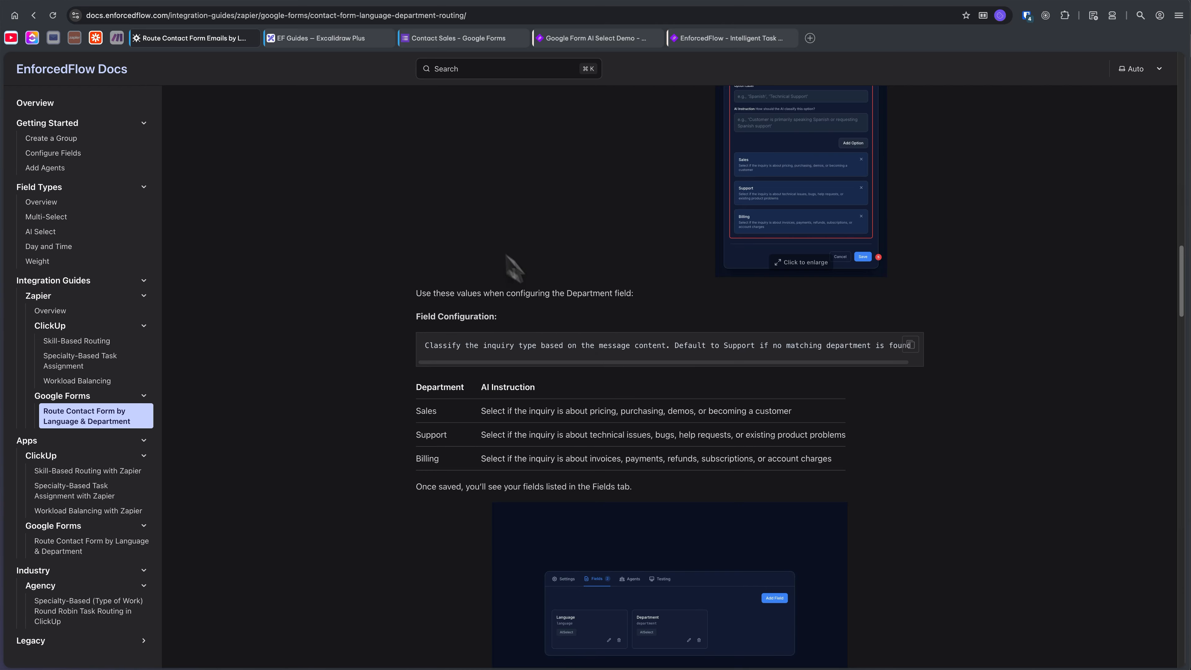
triple_click(534, 346)
key("super+c")
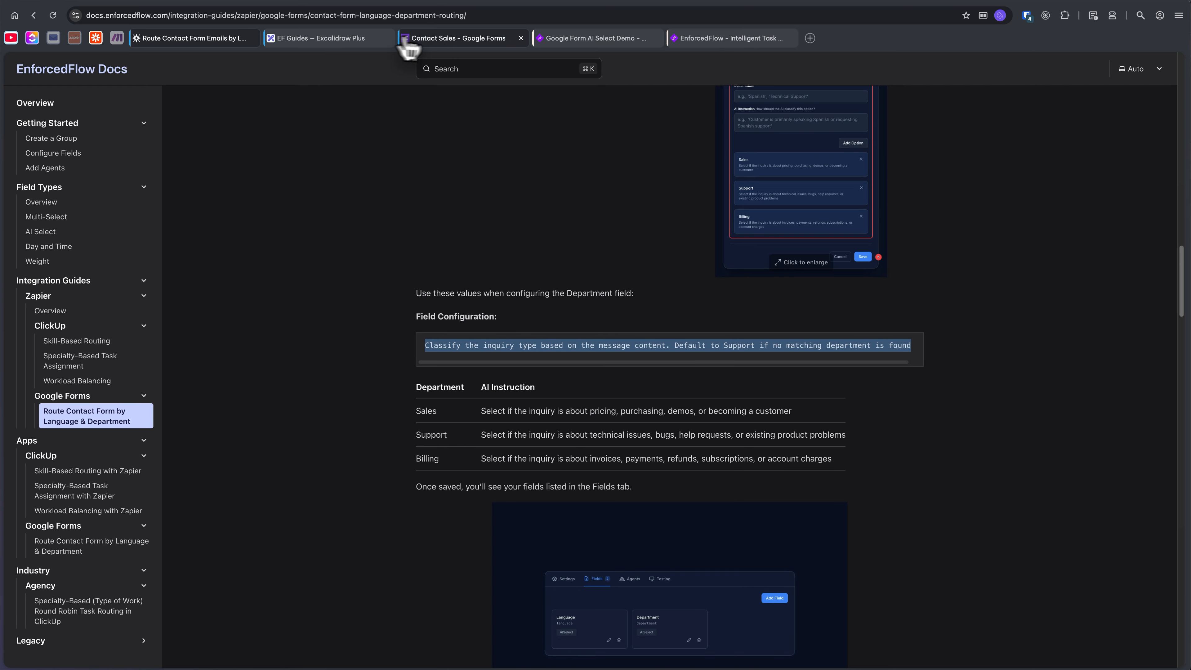
left_click(438, 38)
left_click(372, 41)
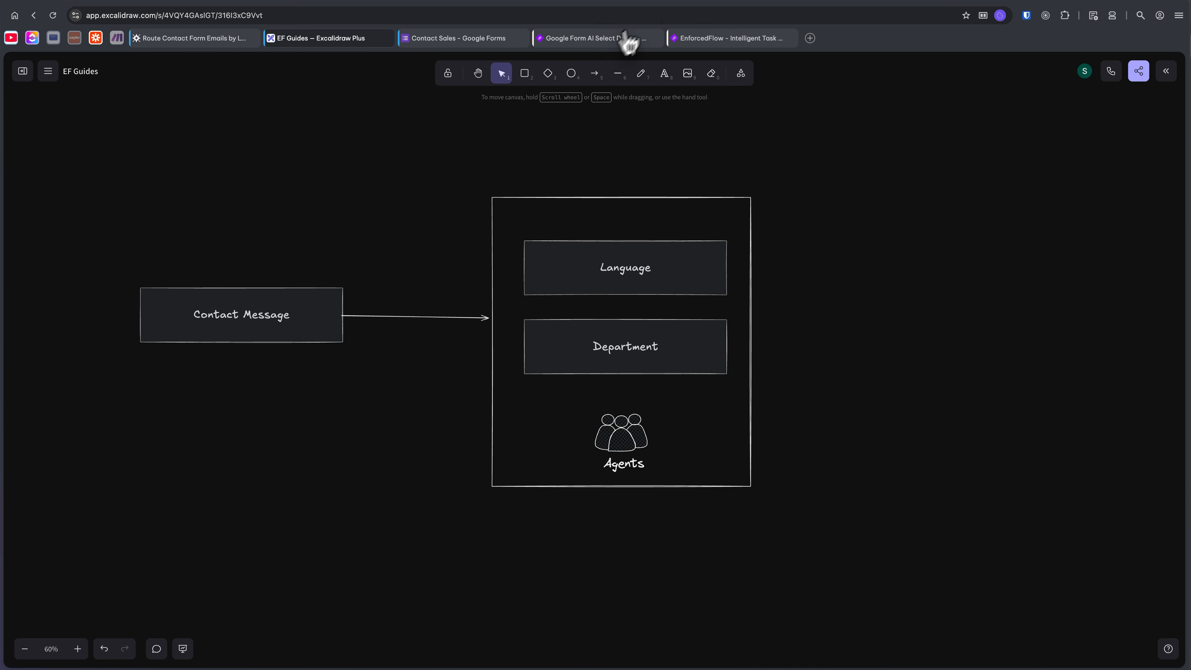
left_click(614, 38)
left_click(525, 308)
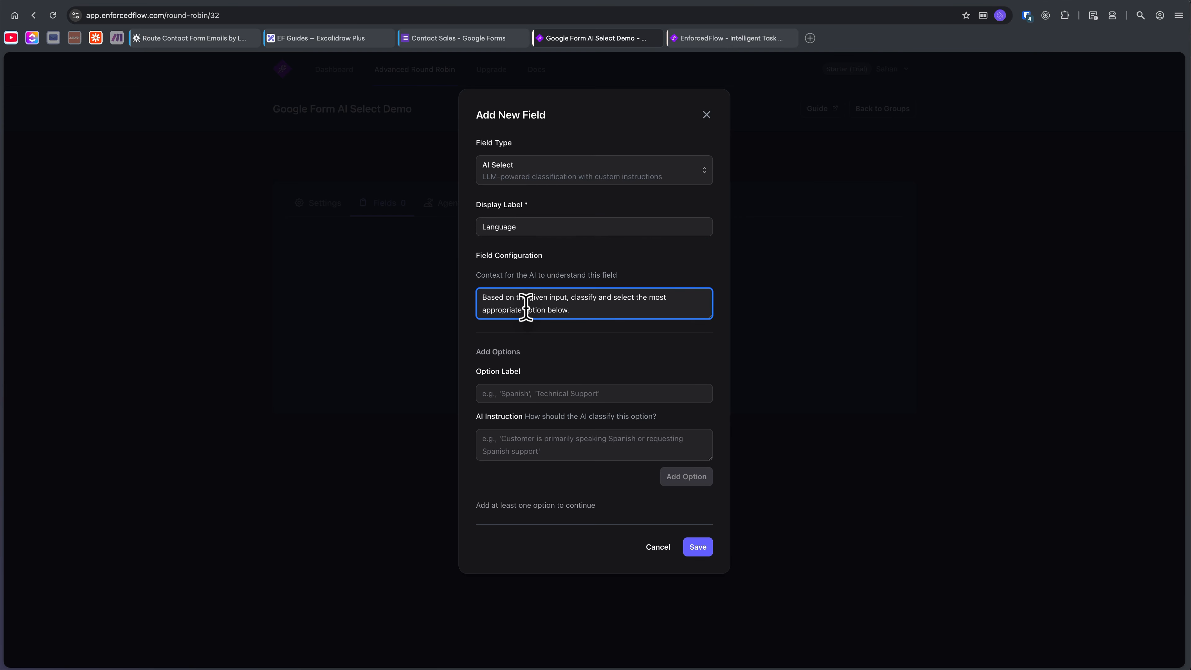
key("super+a")
key("super+v")
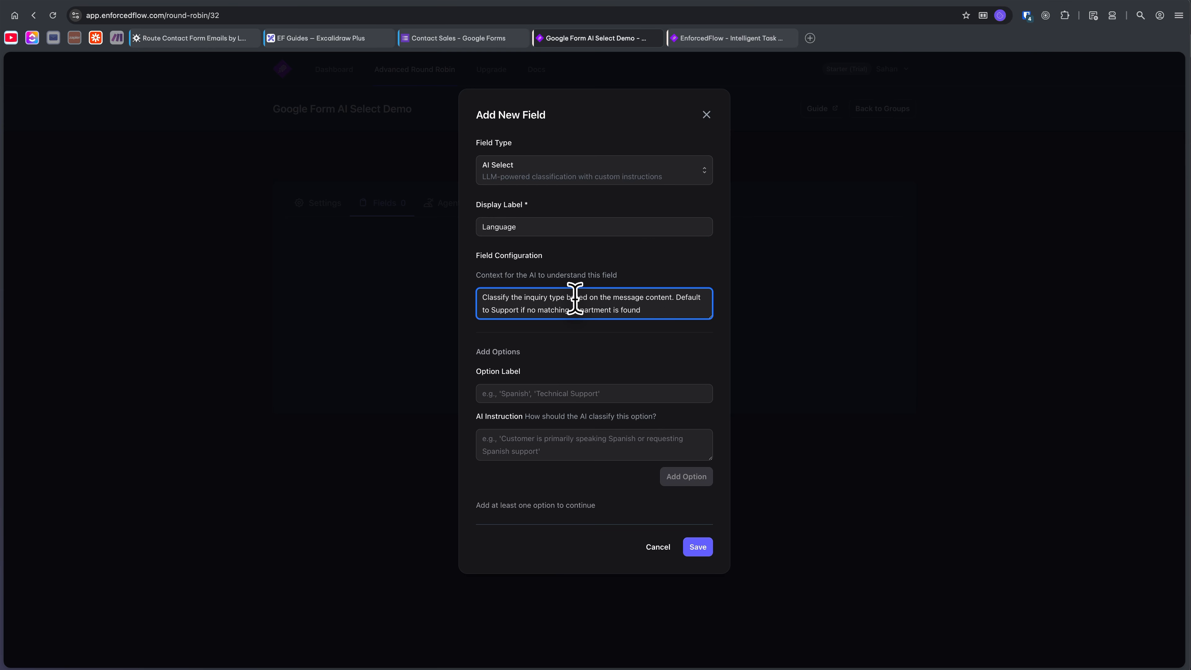
Set the Language field's AI context to the docs guide's text "Detect the language of the message content. Default to English if no matching language is found".
left_click(197, 40)
scroll(603, 396, "up", 10)
scroll(608, 401, "down", 2)
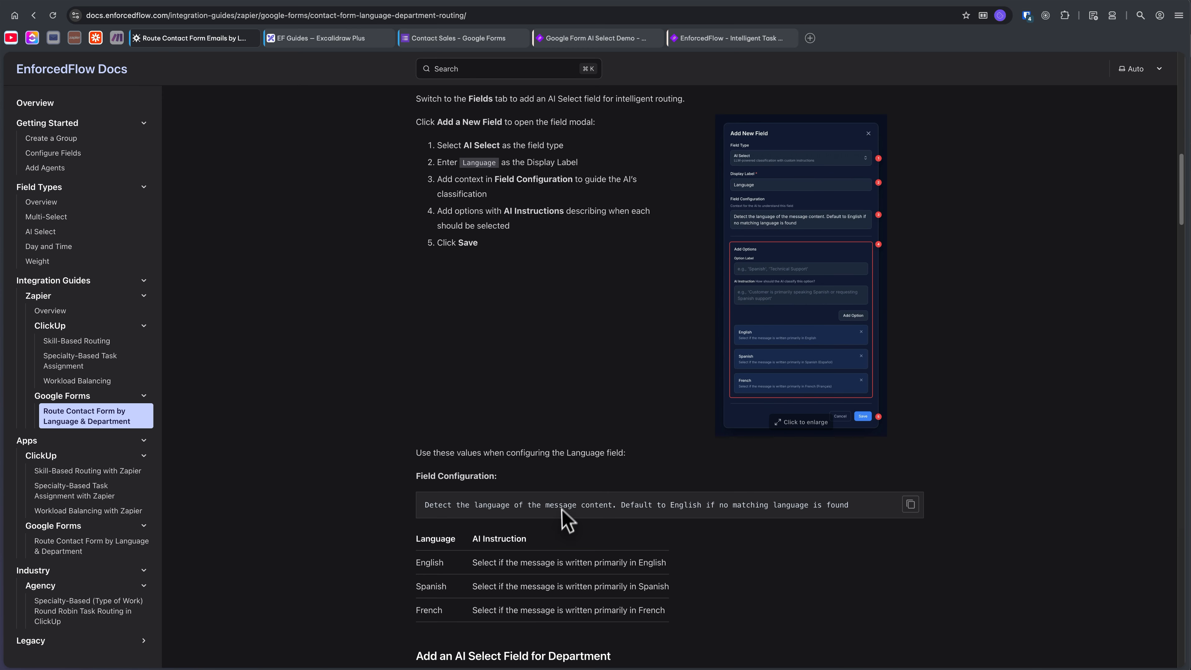
triple_click(558, 505)
key("super+c")
left_click(591, 38)
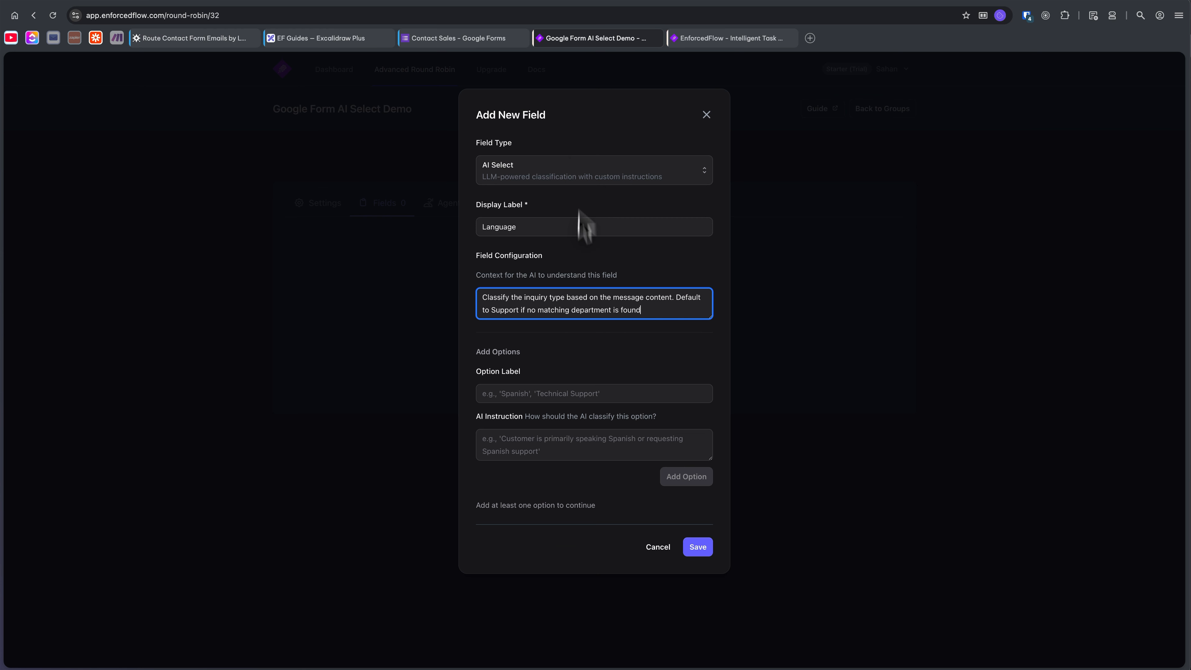
key("super+a")
key("super+v")
key("BackSpace")
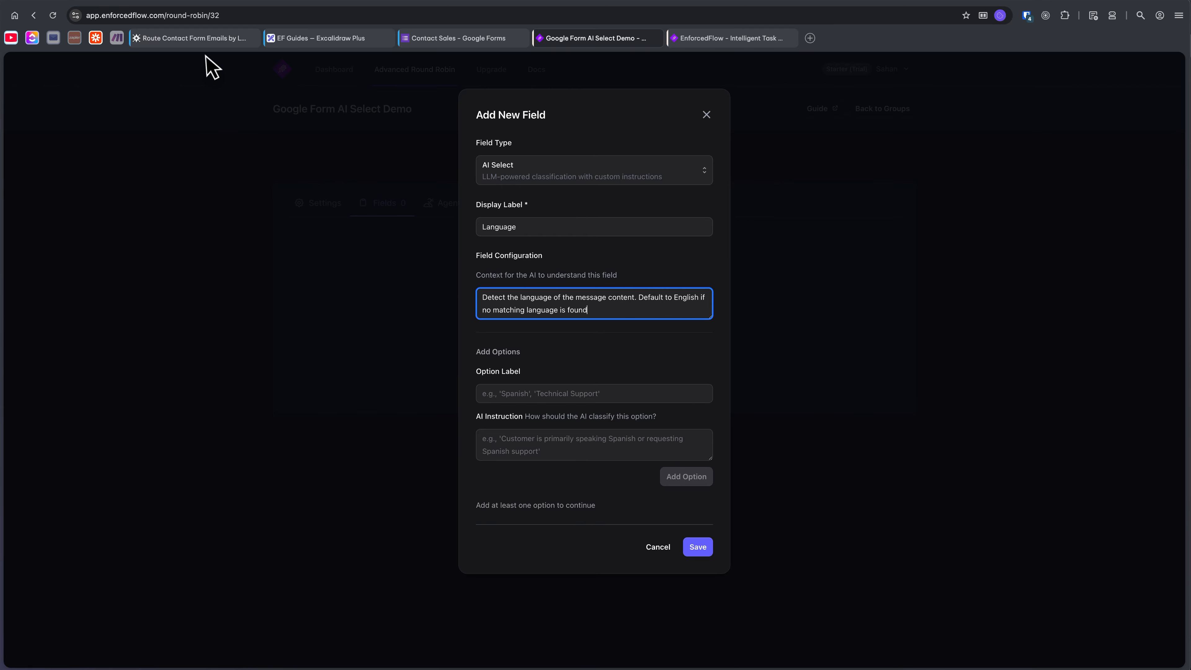
Add an "English" option with the docs guide's AI instruction "Select if the message is written primarily in English".
left_click(210, 45)
scroll(539, 554, "down", 5)
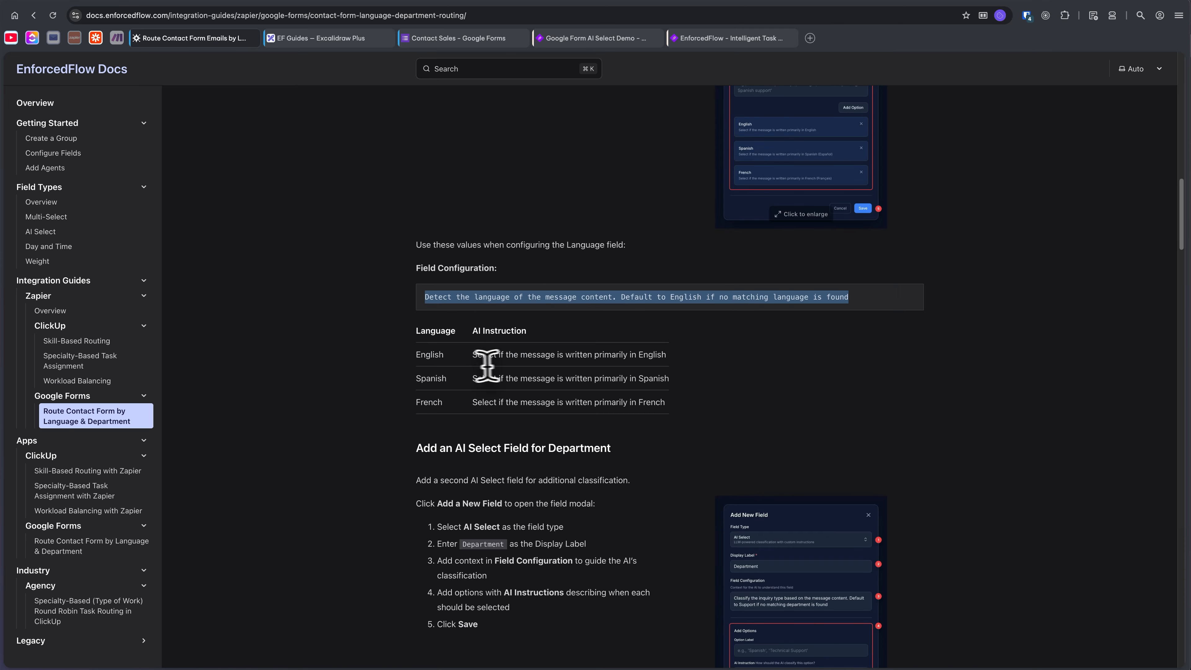
triple_click(554, 355)
key("super+c")
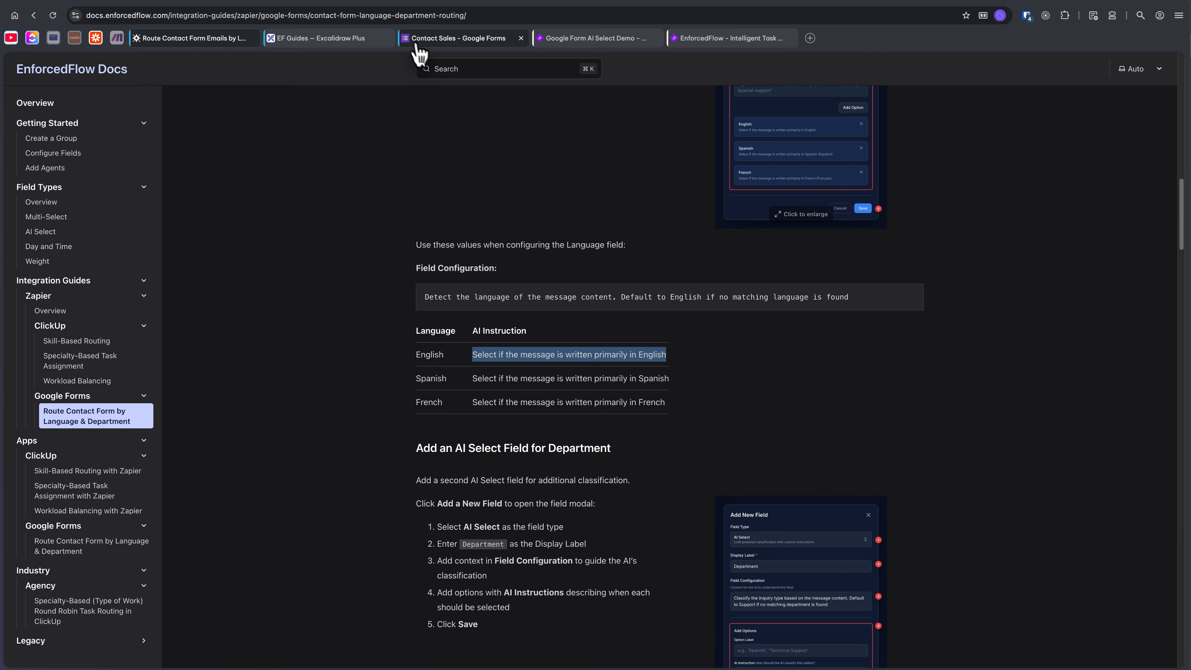
left_click(593, 38)
left_click(500, 393)
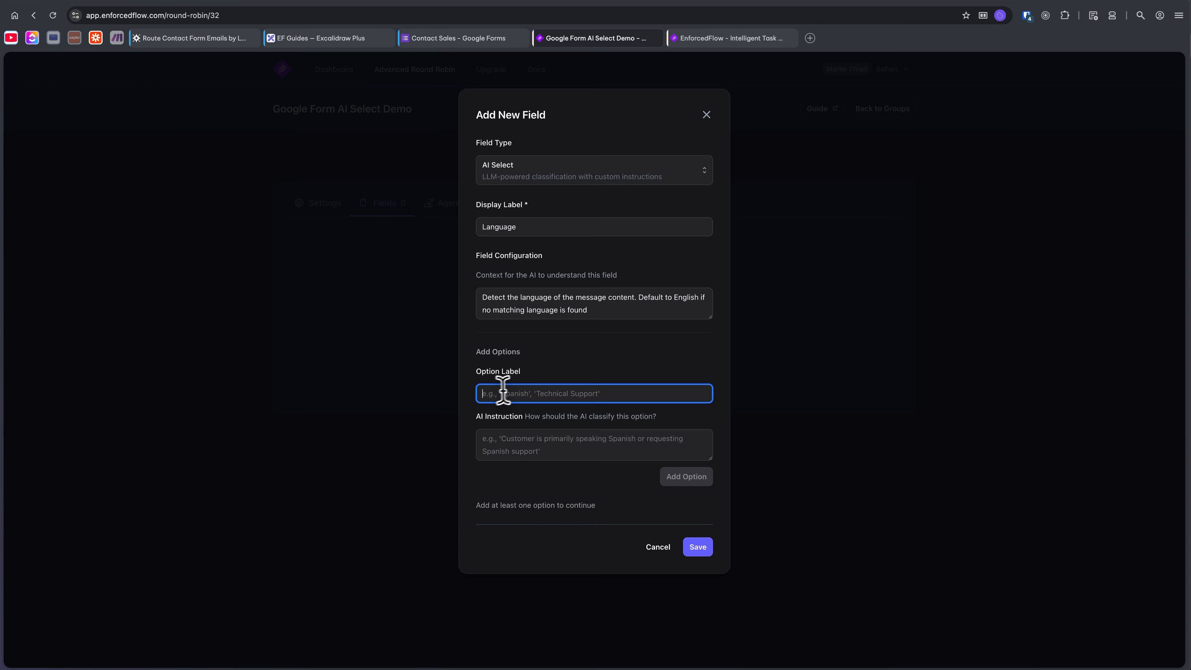
type("English")
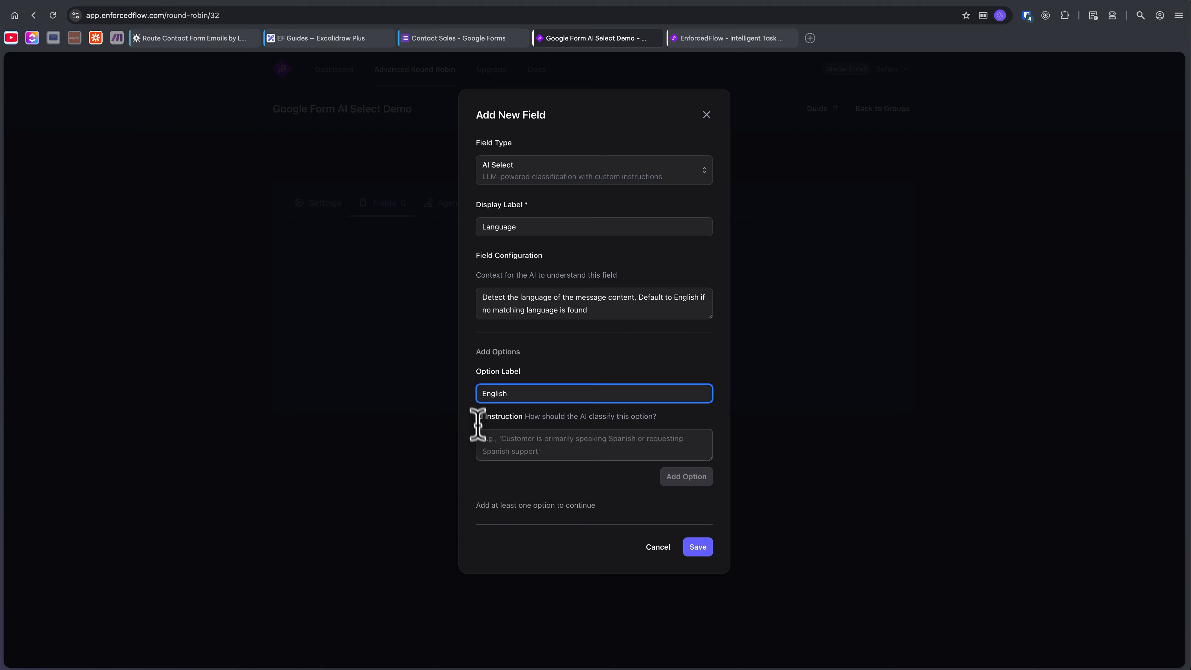
left_click(526, 446)
key("super+v")
left_click(689, 477)
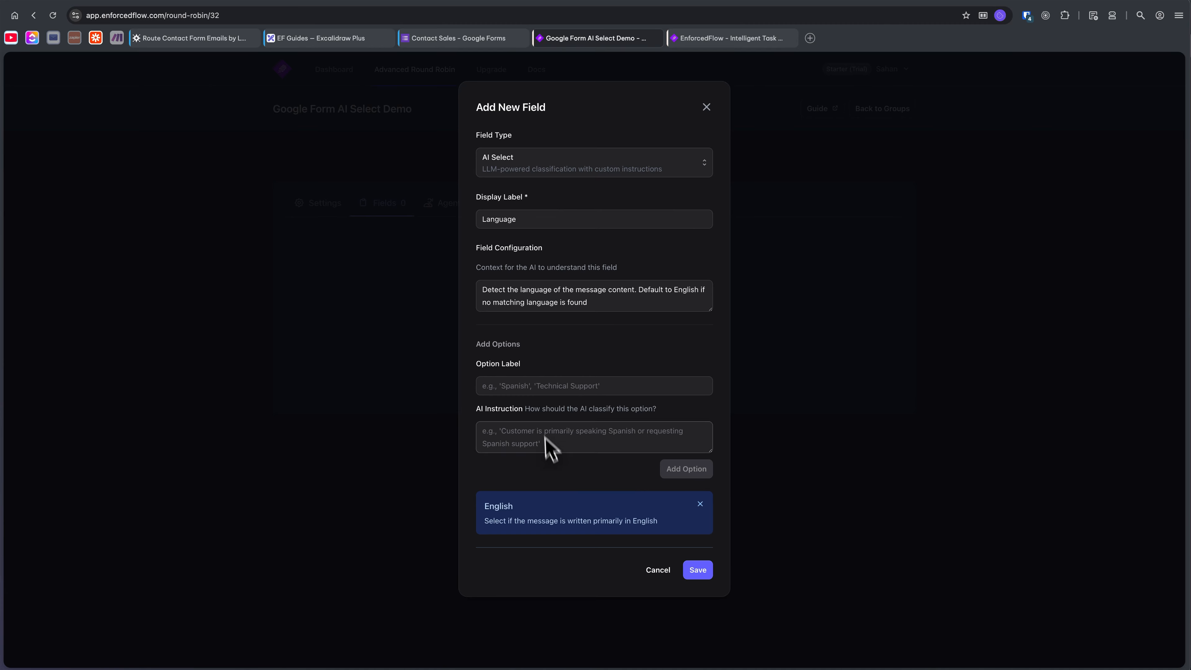
Add a "Spanish" option with the AI instruction "Select if the message is written primarily in Spanish".
left_click(544, 386)
type("S")
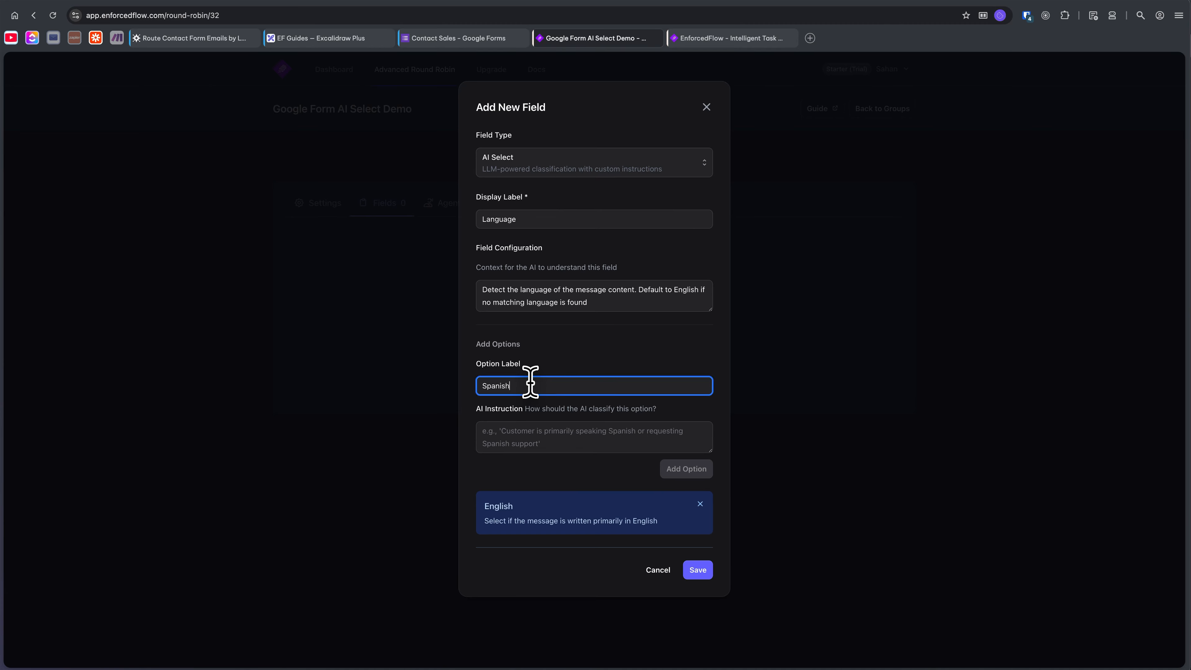
type("panish")
left_click(594, 433)
key("super+v")
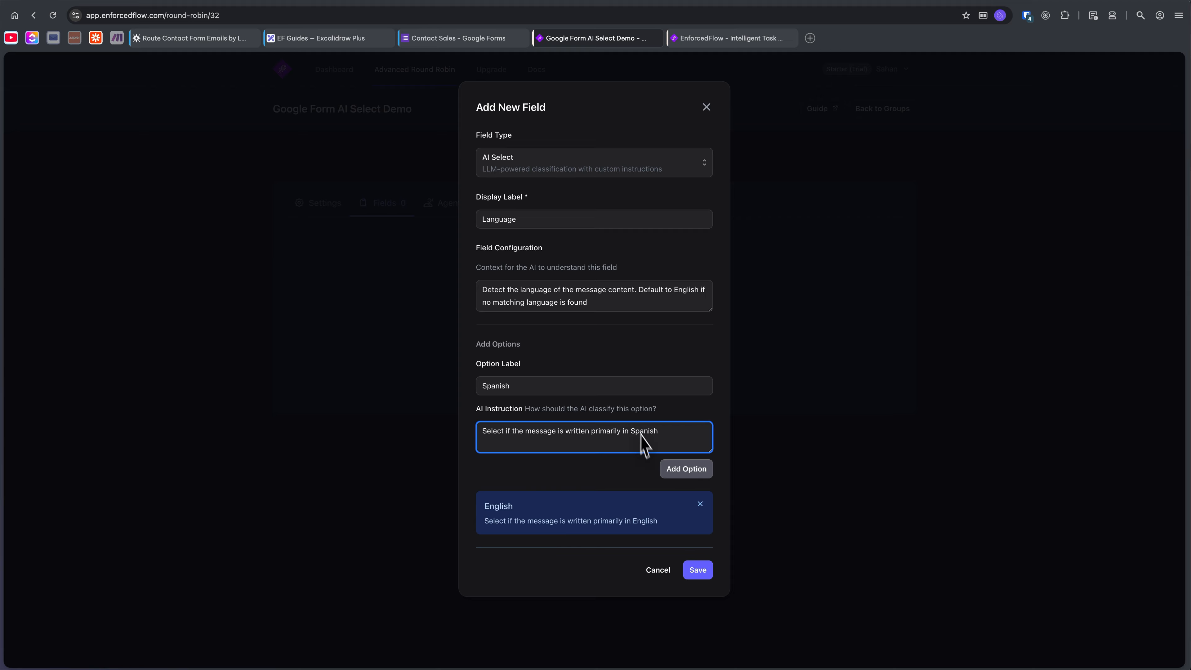
left_click(668, 466)
Add a "French" option with the AI instruction "Select if the message is written primarily in French" and save the Language field.
left_click(545, 372)
type("Fre")
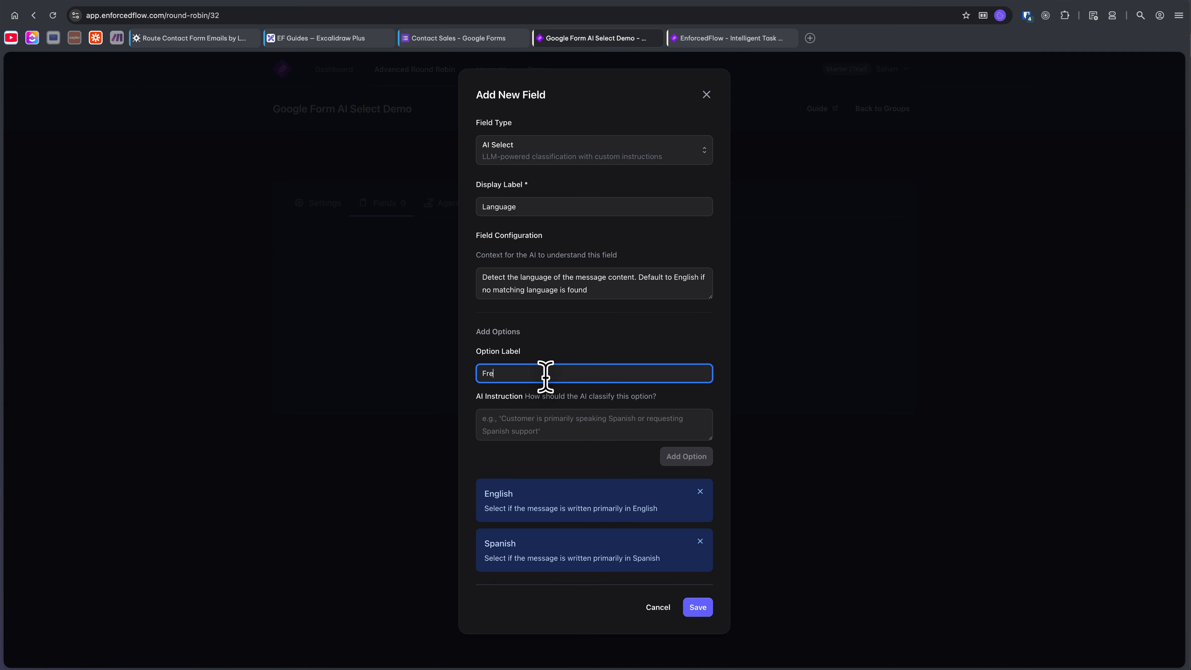
type("nch")
key("Tab")
key("super+v")
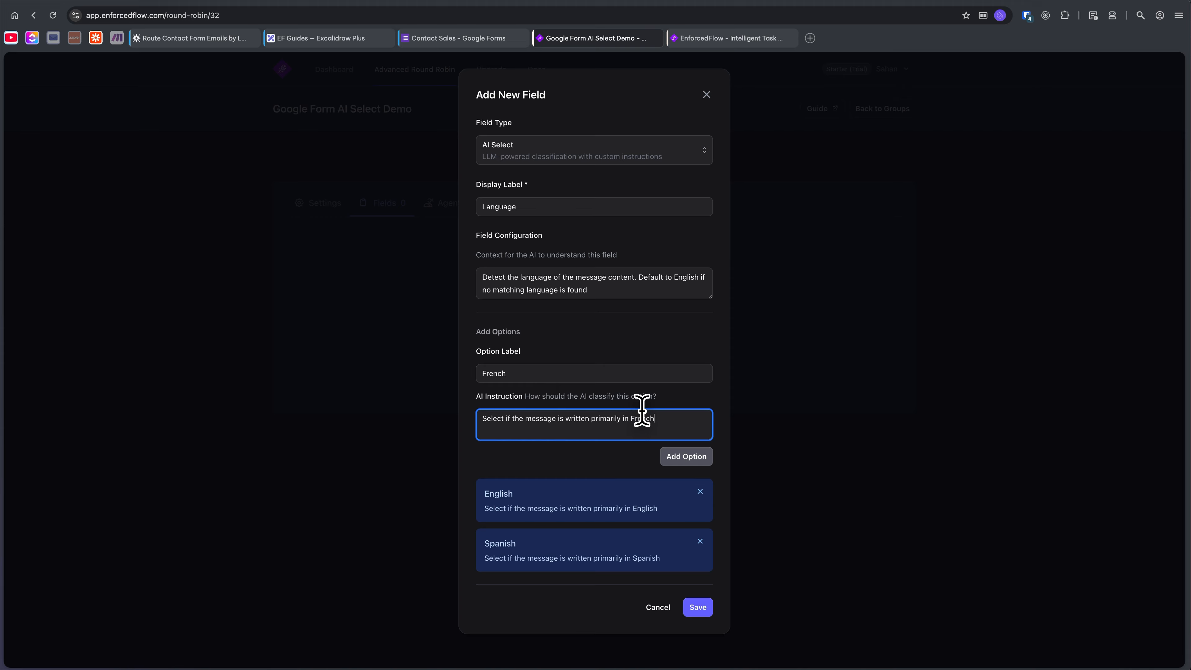
left_click(687, 459)
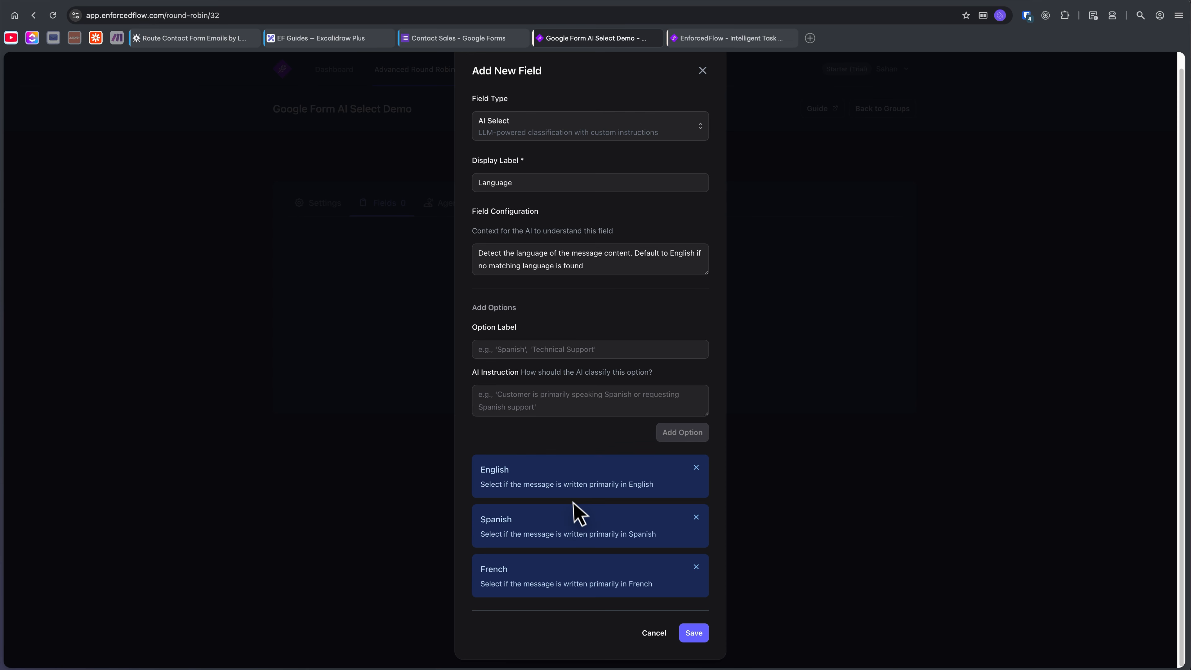
left_click(693, 637)
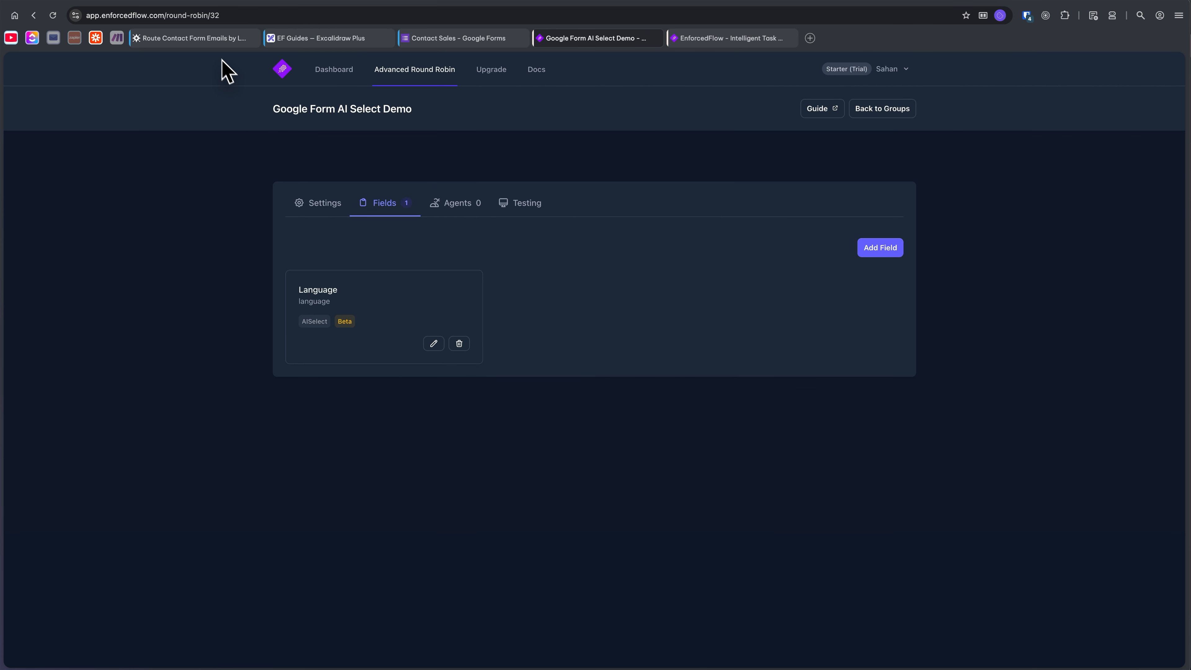
Start an AI Select field labelled "Department" with context "Classify the inquiry type based on the message content. Default to Support if no matching department is found.".
left_click(222, 38)
scroll(572, 253, "down", 10)
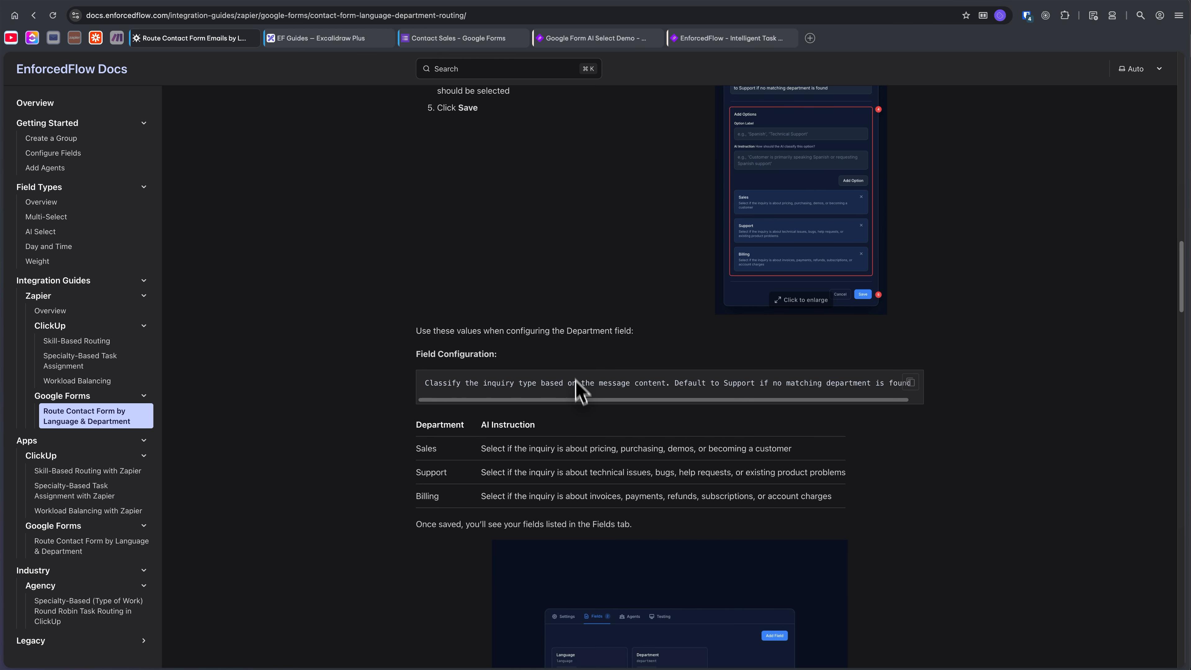
triple_click(582, 383)
key("super+c")
left_click(592, 38)
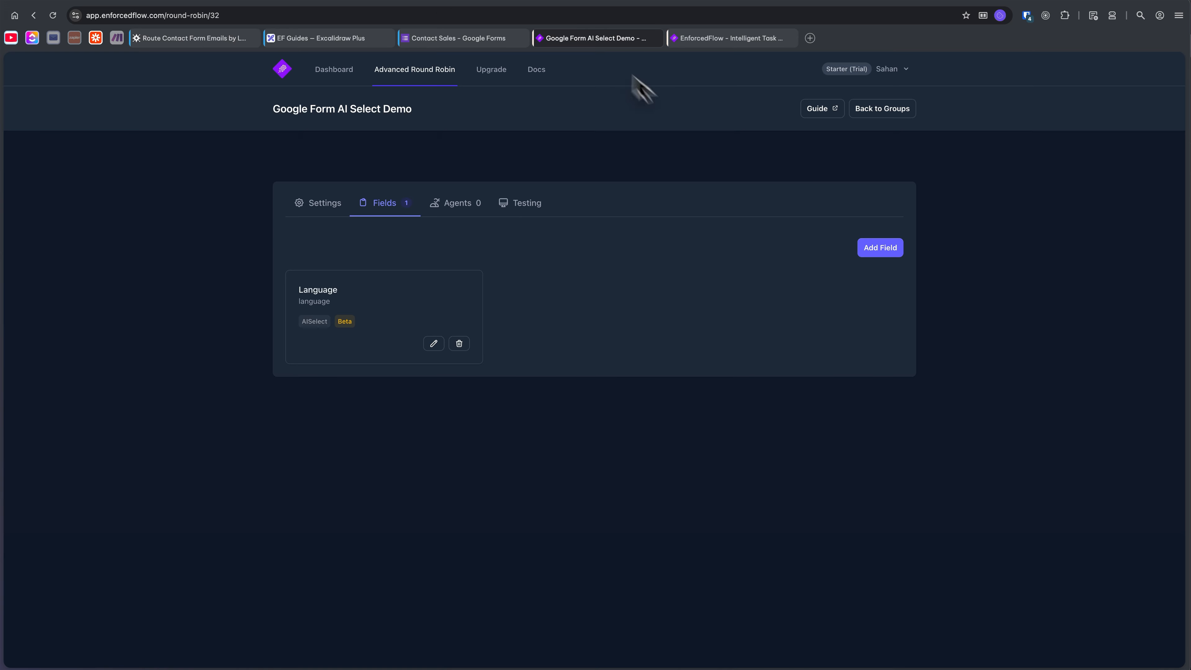
left_click(868, 247)
left_click(539, 227)
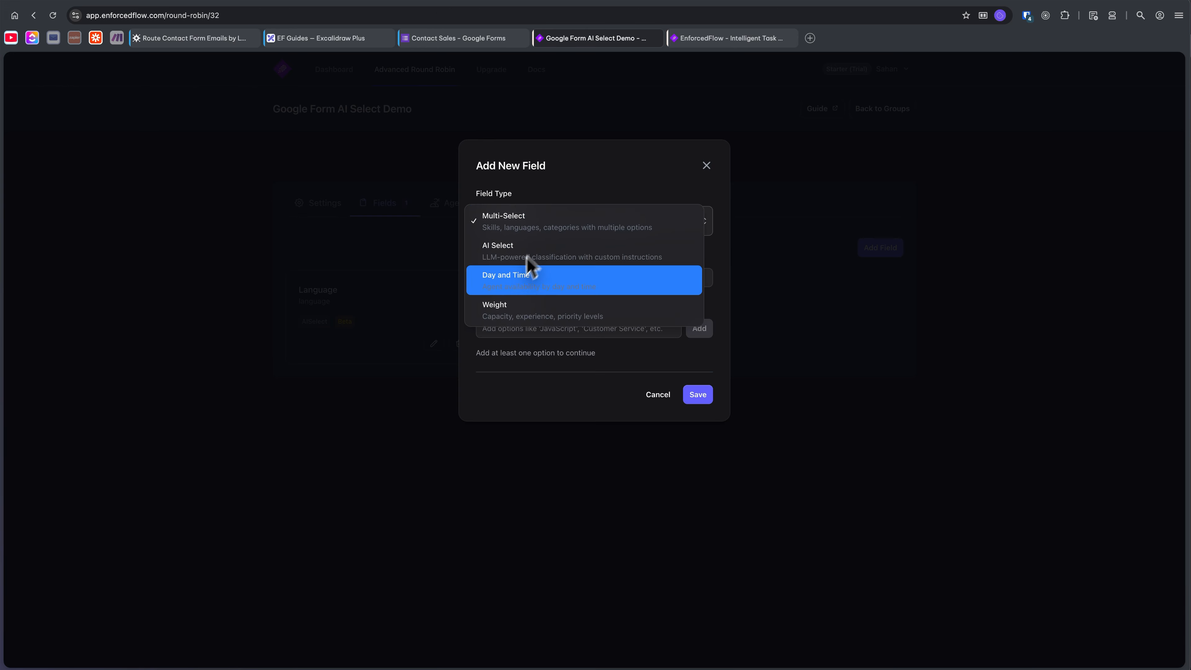
left_click(524, 255)
left_click(534, 227)
type("Department")
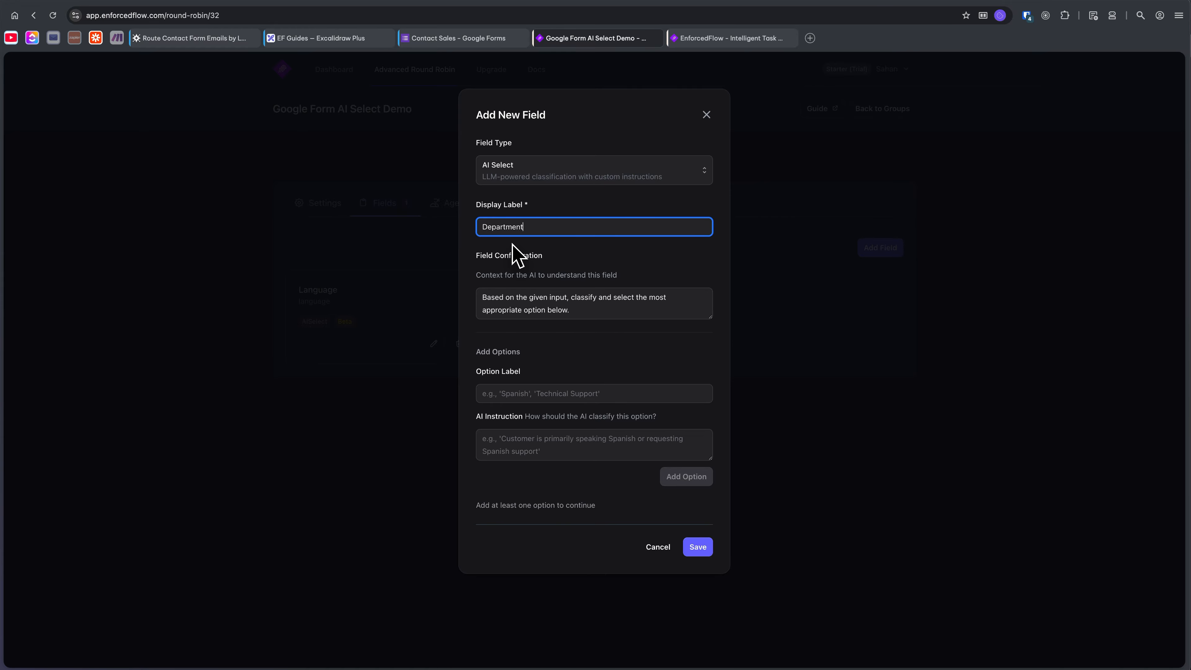
triple_click(546, 300)
key("super+v")
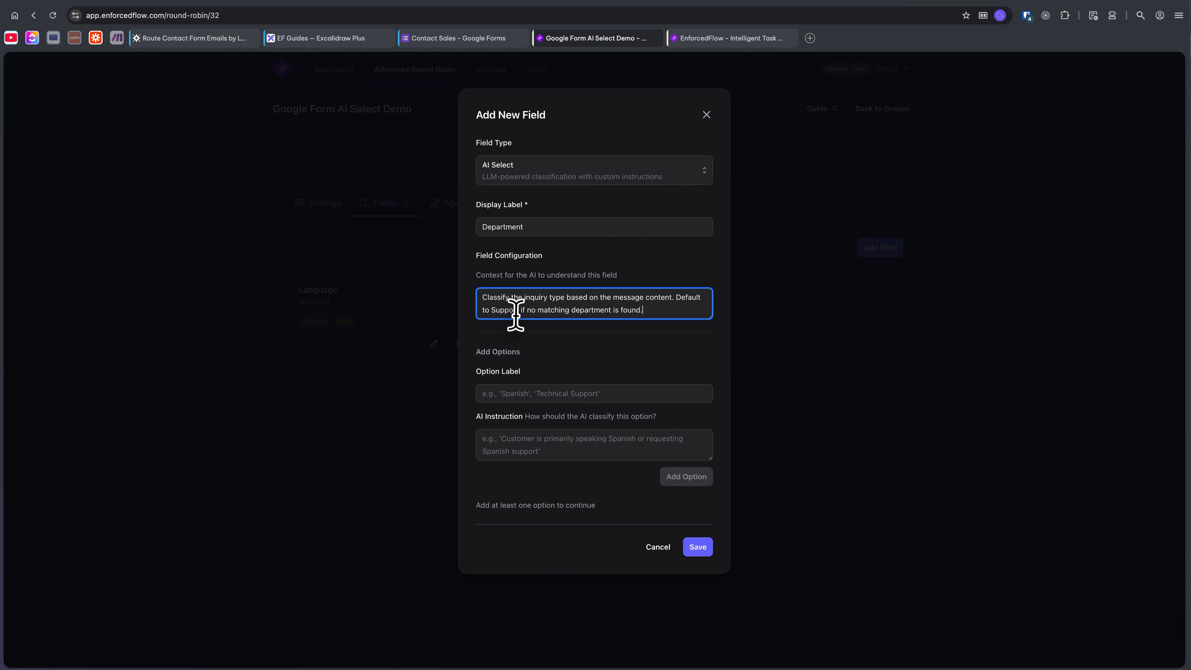
Add a "Sales" option with the docs guide's AI instruction "Select if the inquiry is about pricing, purchasing, demos, or becoming a customer".
left_click(178, 37)
scroll(556, 357, "down", 2)
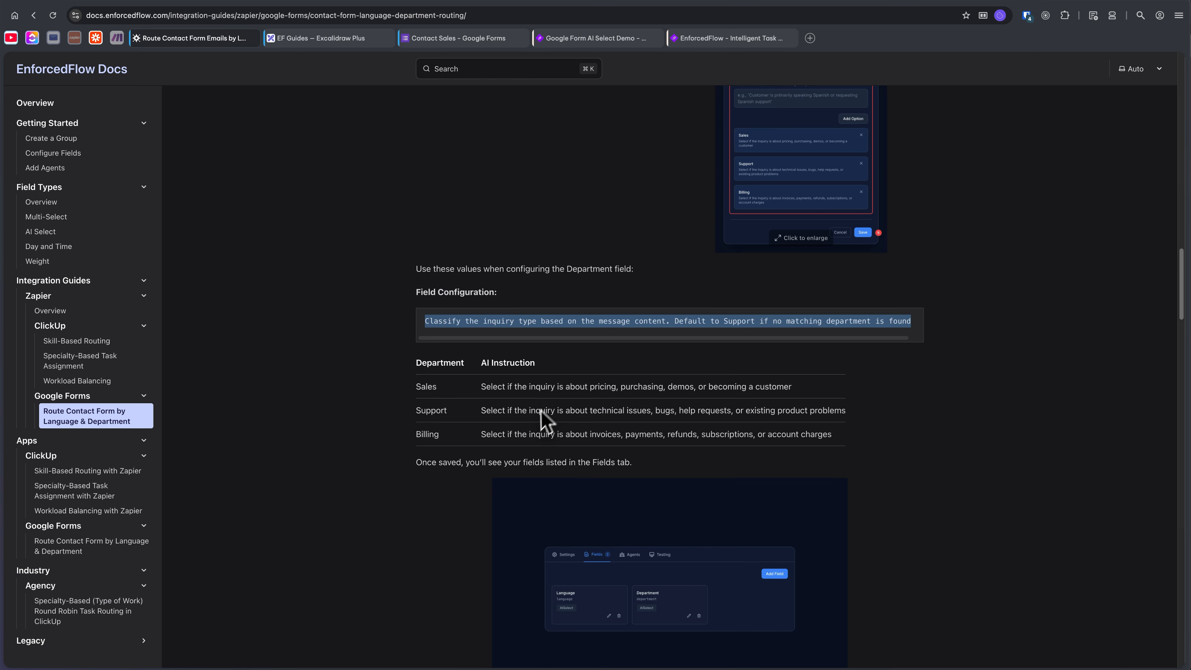
double_click(544, 387)
triple_click(545, 386)
key("super+c")
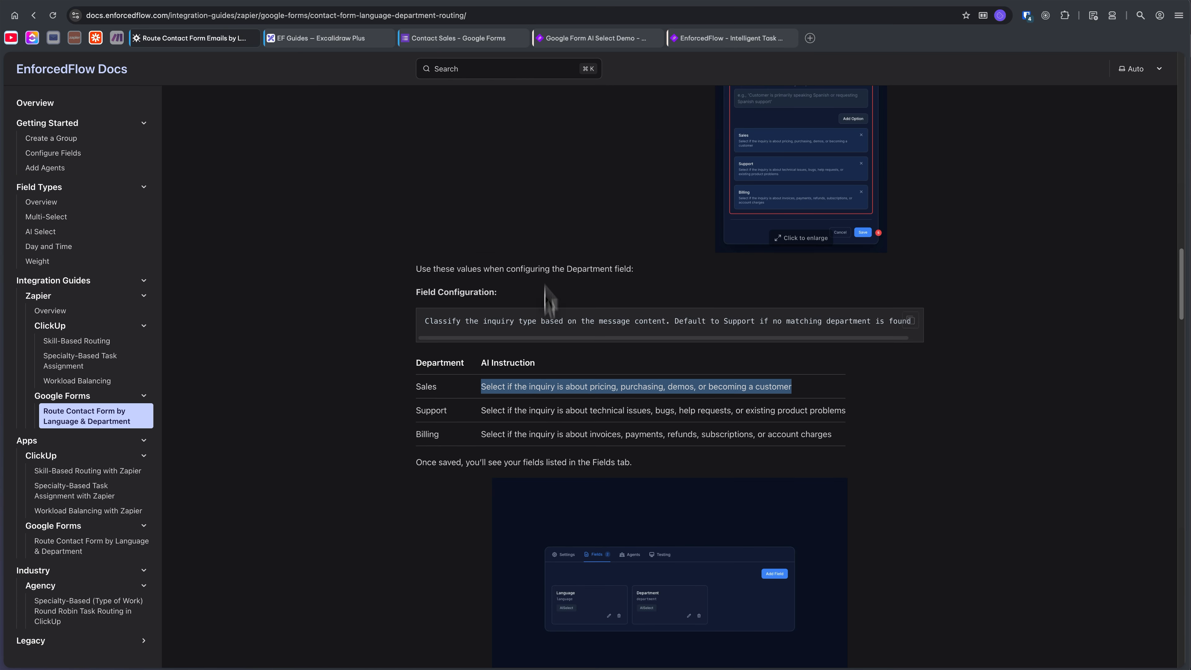
left_click(630, 39)
left_click(566, 392)
type("Sales")
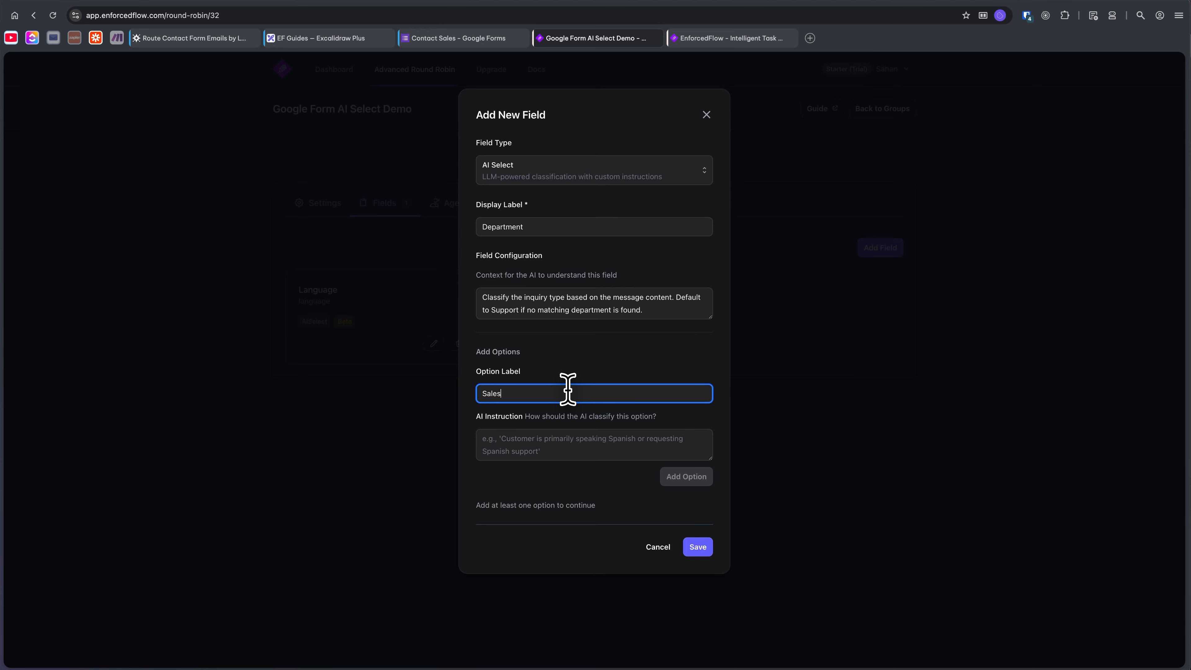
left_click(553, 437)
key("super+v")
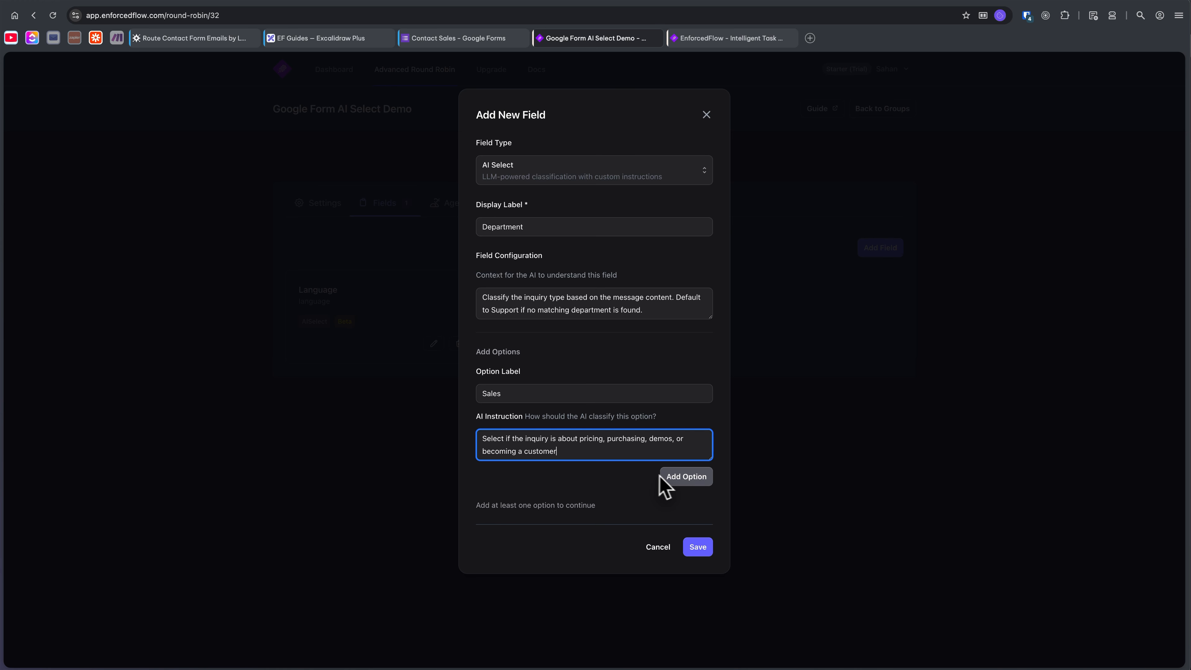
left_click(671, 480)
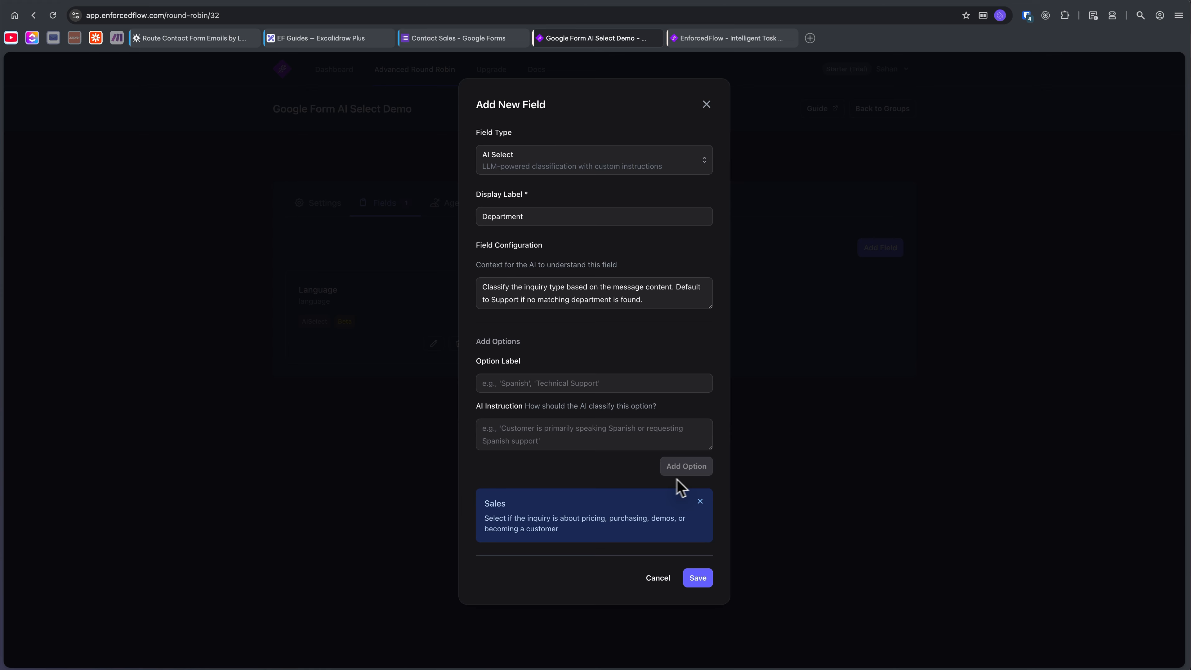
Add a "Support" option with the AI instruction "Select if the inquiry is about technical issues, bugs, help requests, or existing product problems".
left_click(194, 38)
scroll(562, 389, "down", 1)
triple_click(557, 390)
key("super+c")
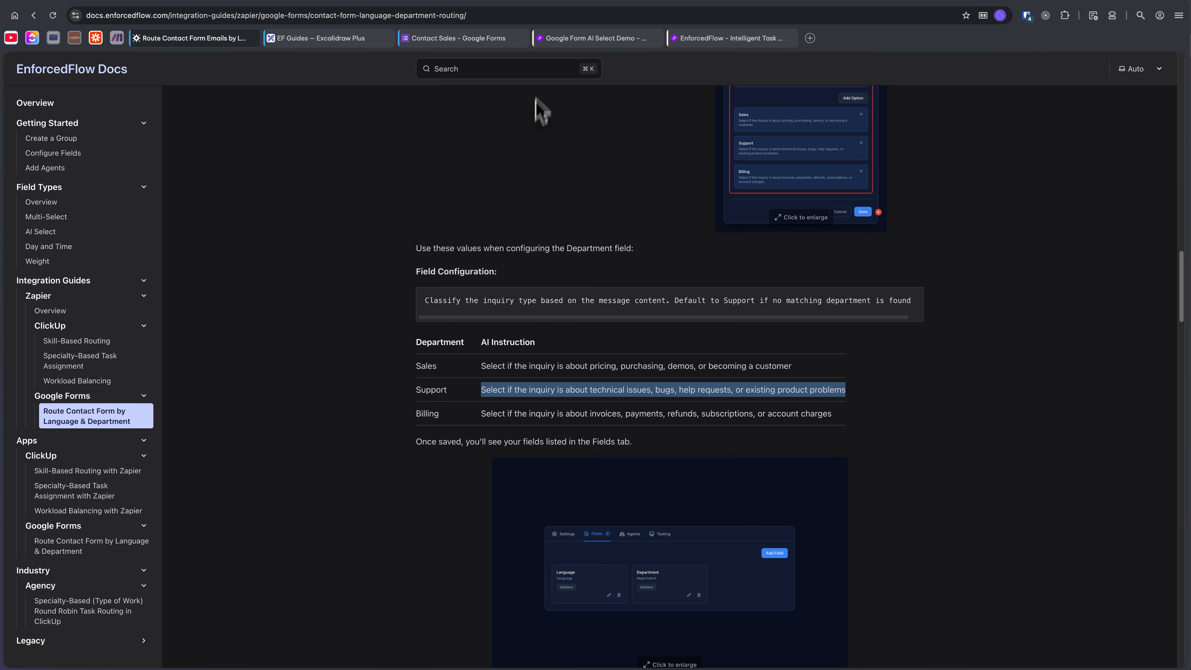
left_click(557, 41)
left_click(563, 430)
key("super+v")
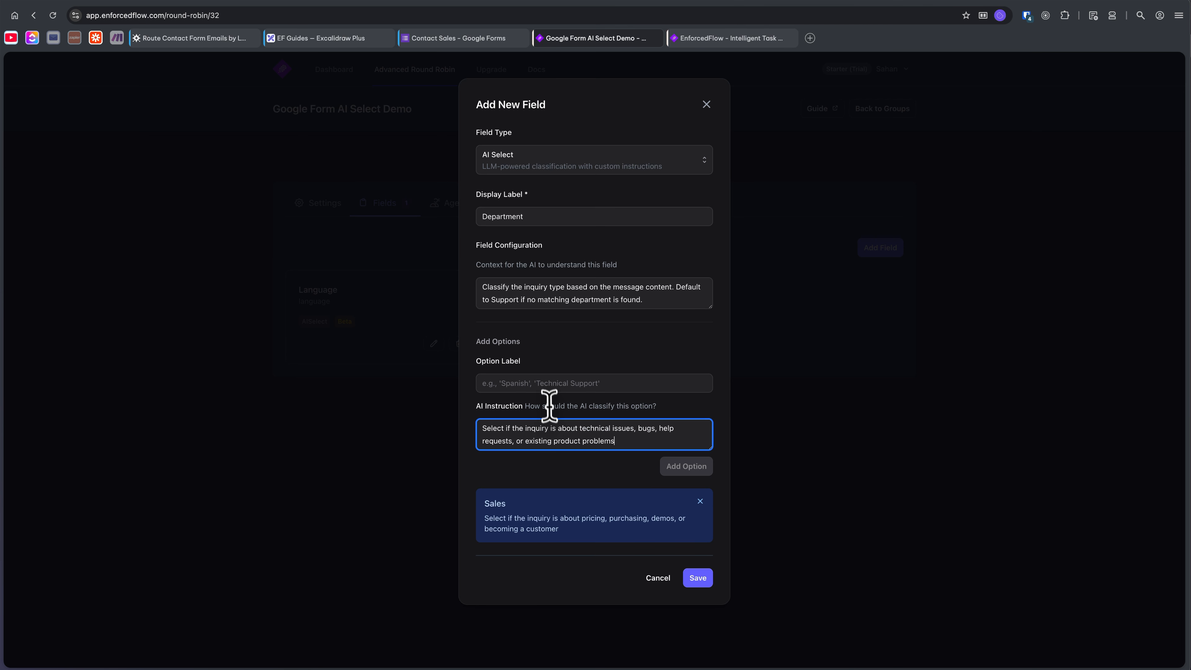
left_click(549, 383)
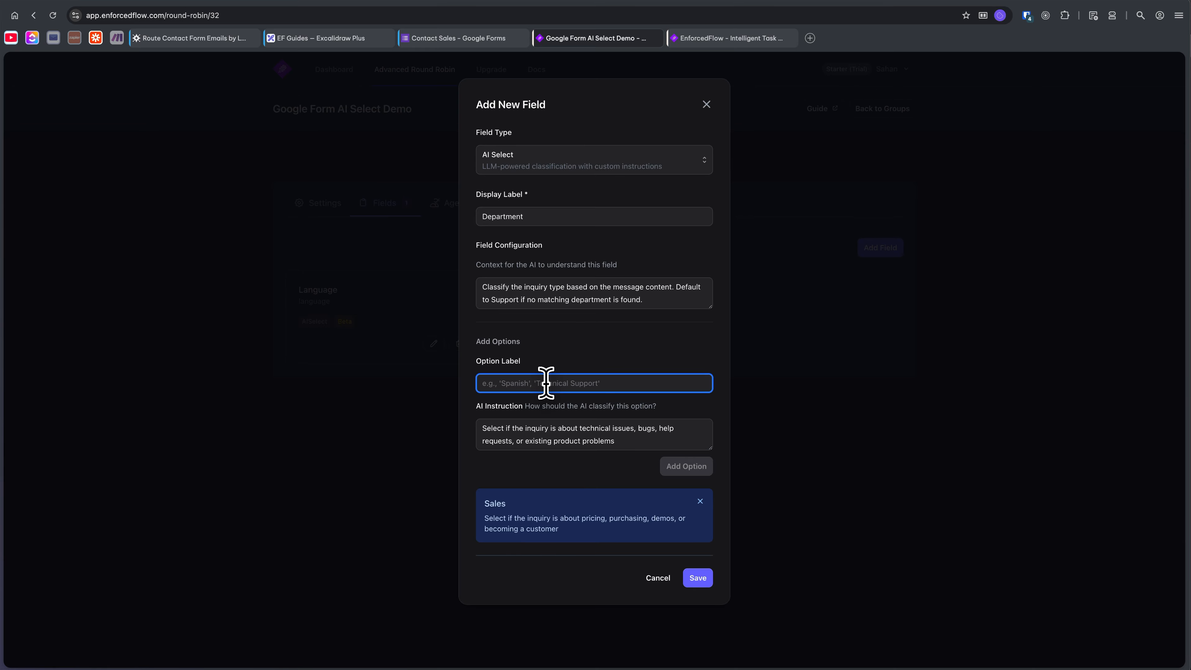
left_click(225, 38)
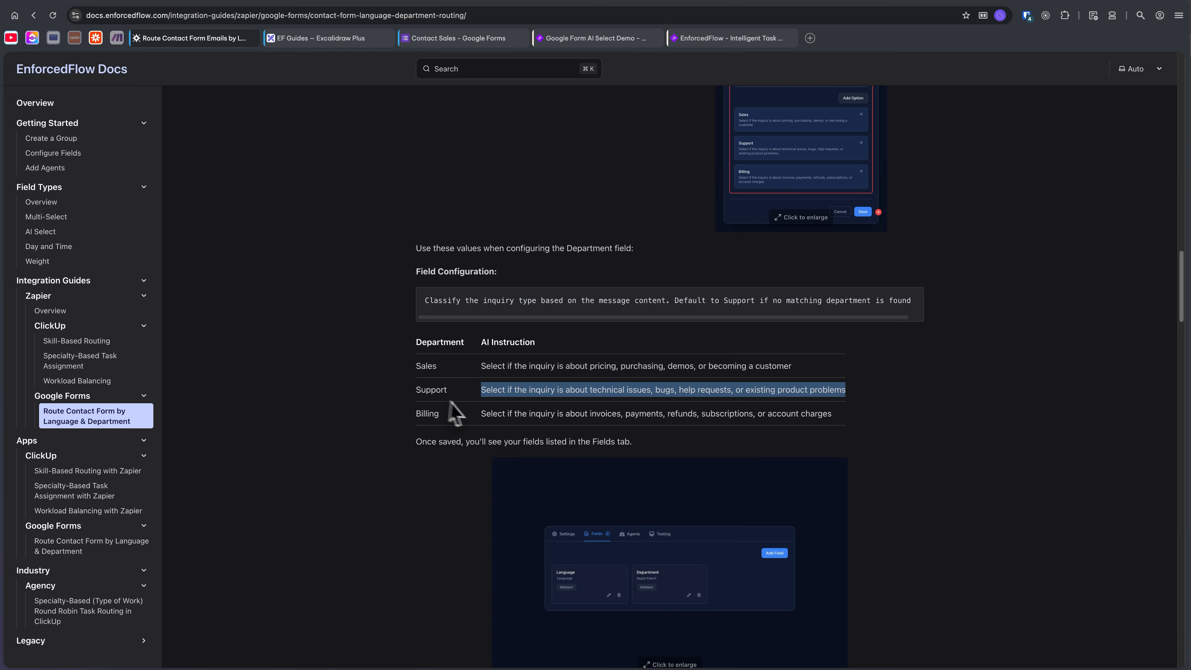
double_click(432, 389)
key("ctrl+c")
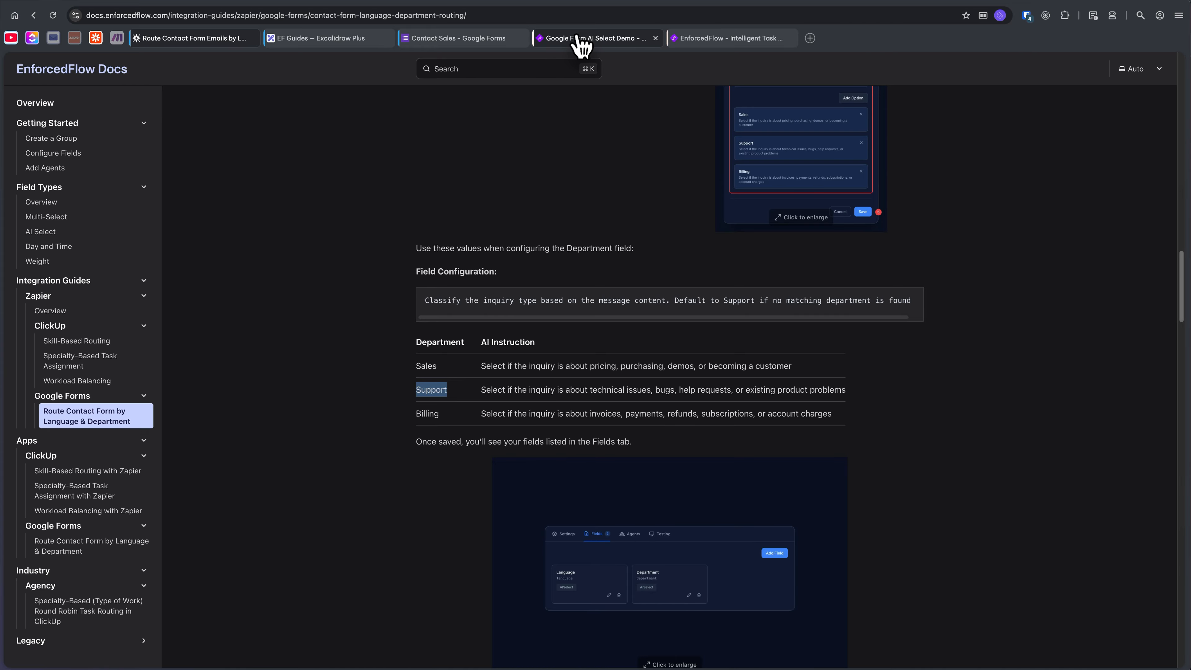
left_click(576, 39)
key("ctrl+v")
left_click(685, 466)
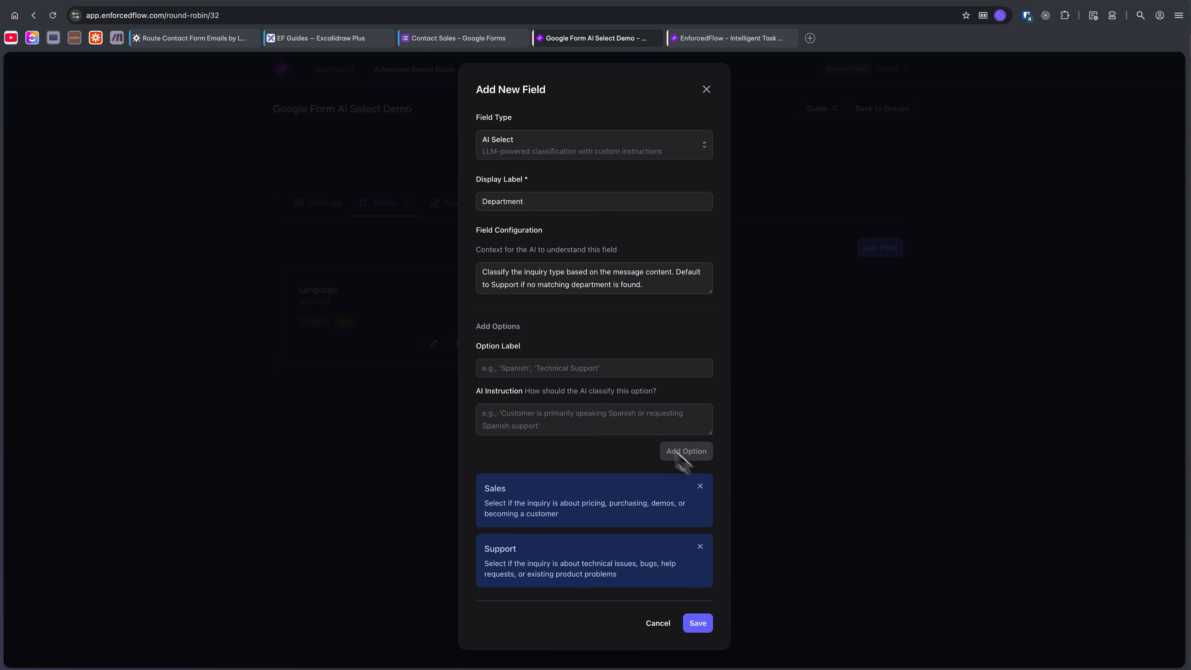
Add a "Billing" option instructed "Select if the inquiry is about invoices, payments, refunds, subscriptions, or account charges" and save the Department field.
left_click(234, 38)
triple_click(526, 413)
key("super+c")
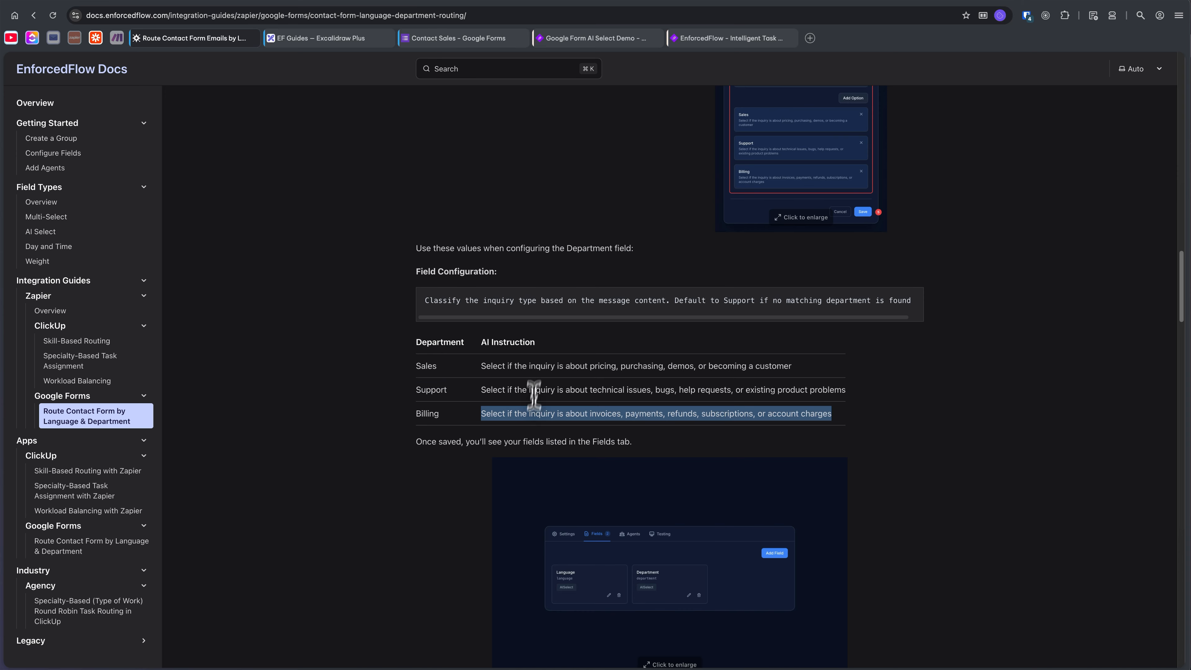
left_click(594, 38)
left_click(528, 360)
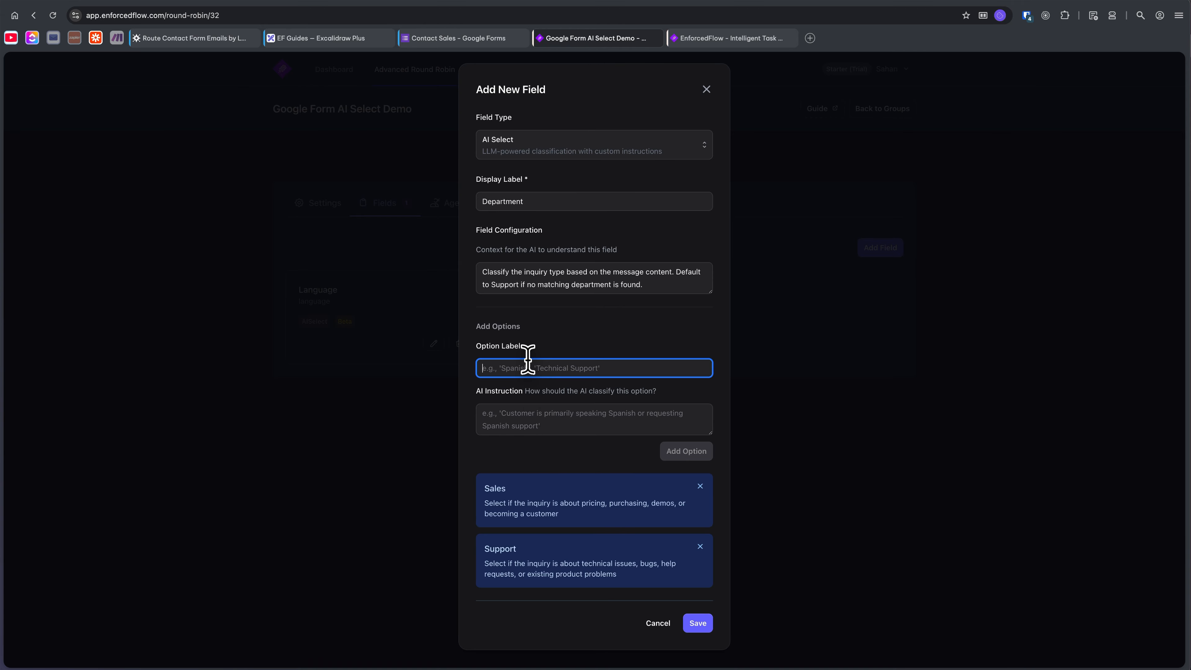
type("BN")
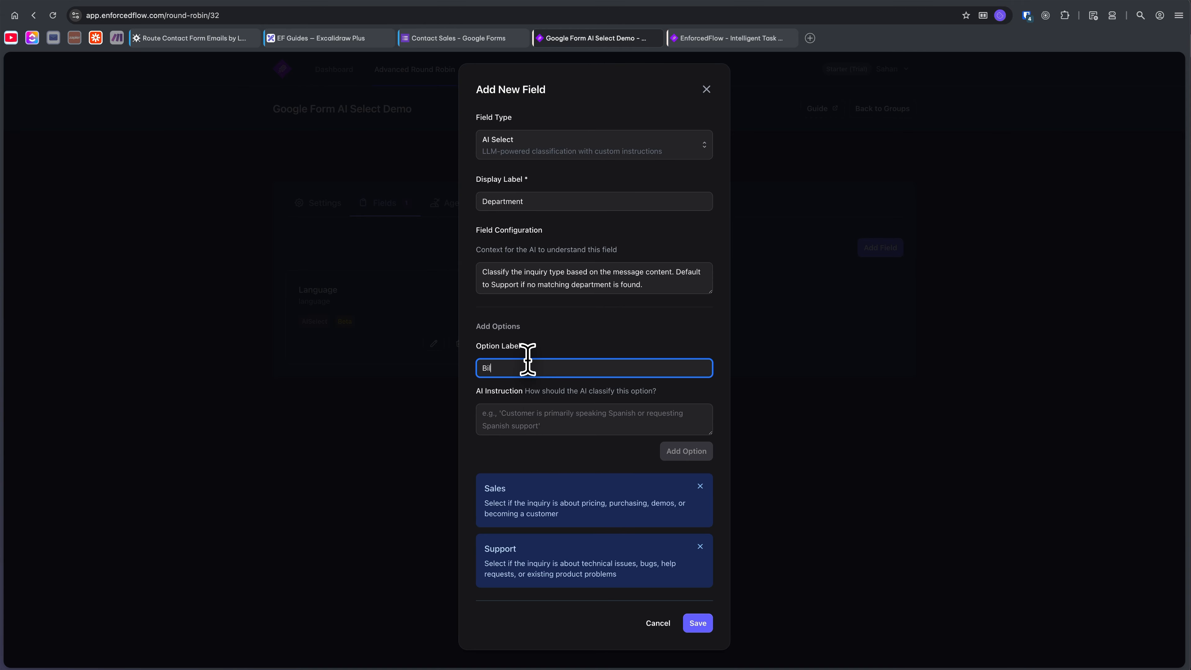
type("lling")
key("Tab")
key("super+v")
left_click(684, 448)
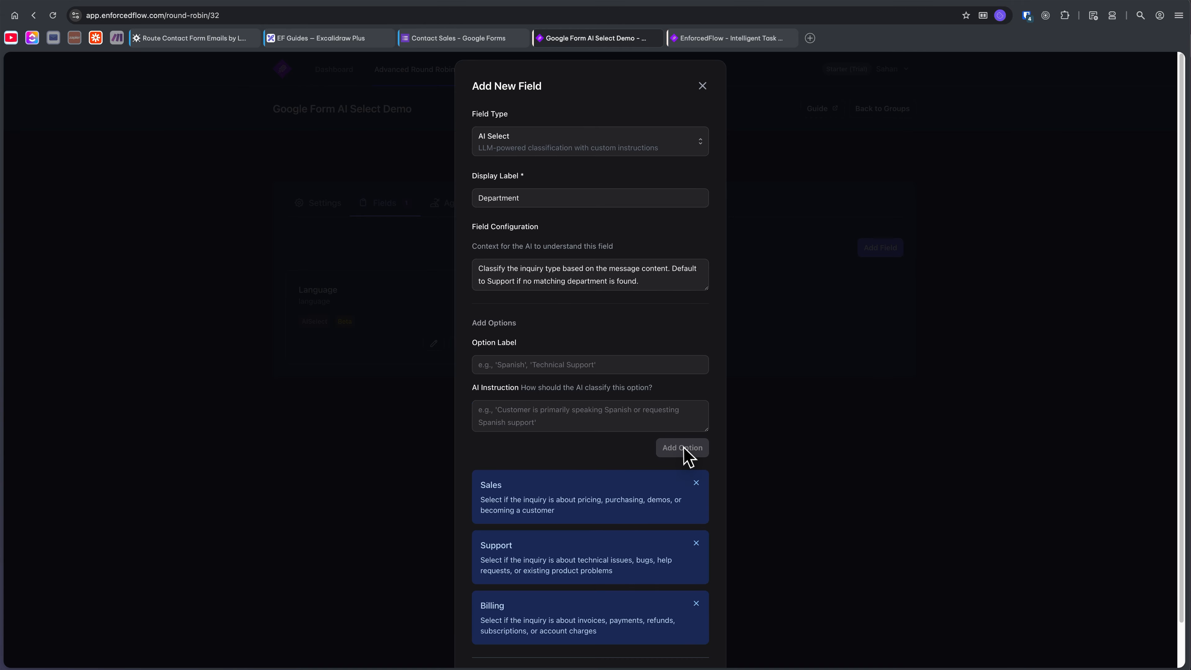
scroll(595, 511, "down", 2)
left_click(693, 636)
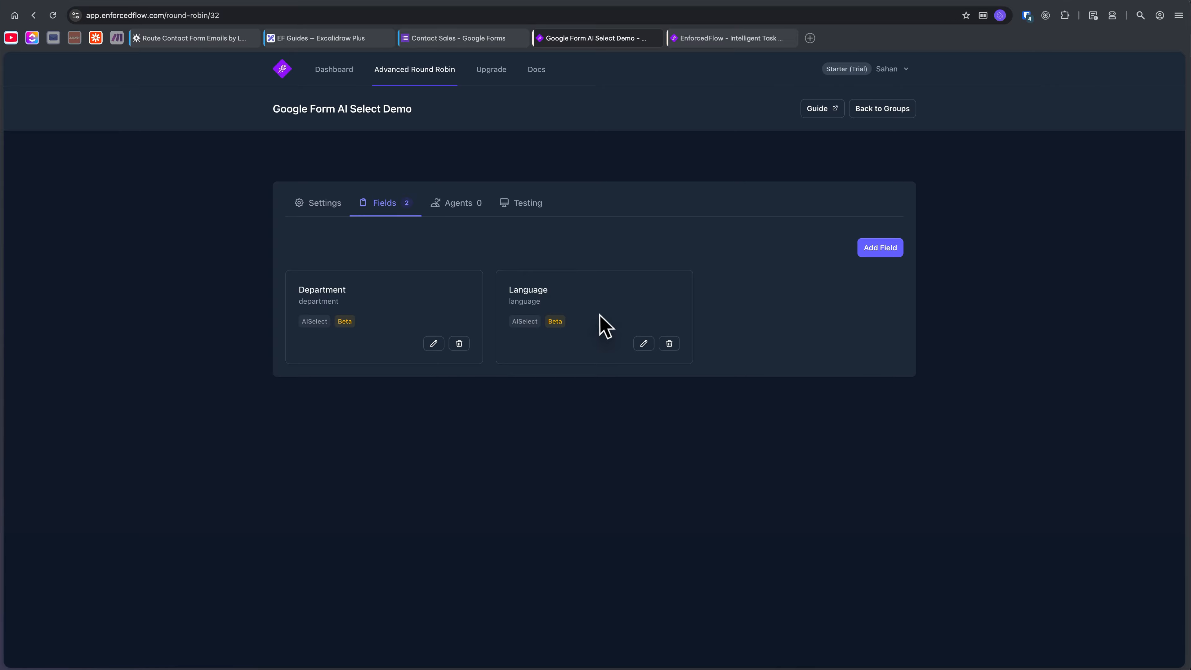
Examine the configuration of the Day and Time and Weight field types without adding a new field.
left_click(880, 247)
left_click(652, 230)
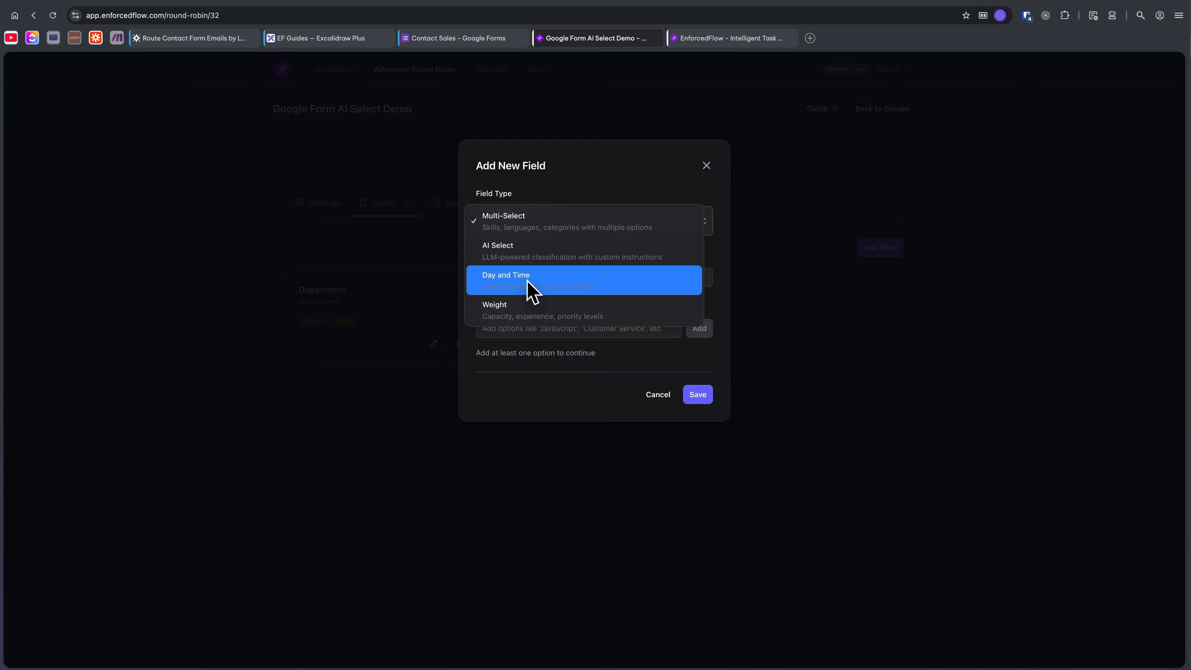
left_click(533, 290)
left_click(543, 232)
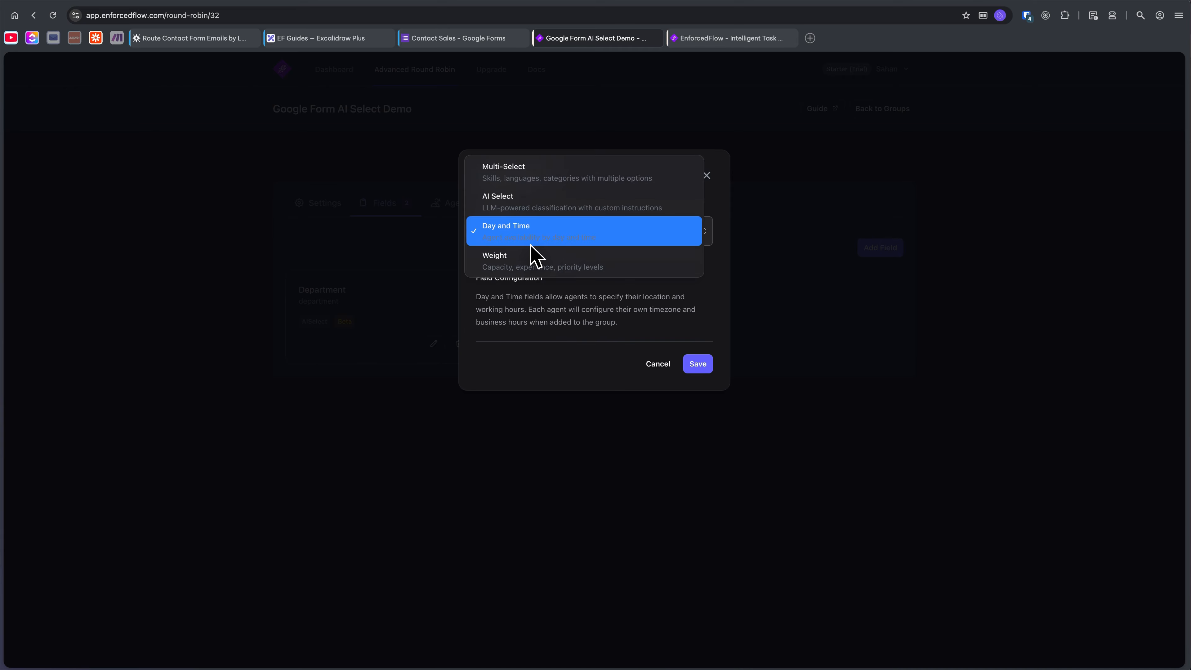
left_click(541, 268)
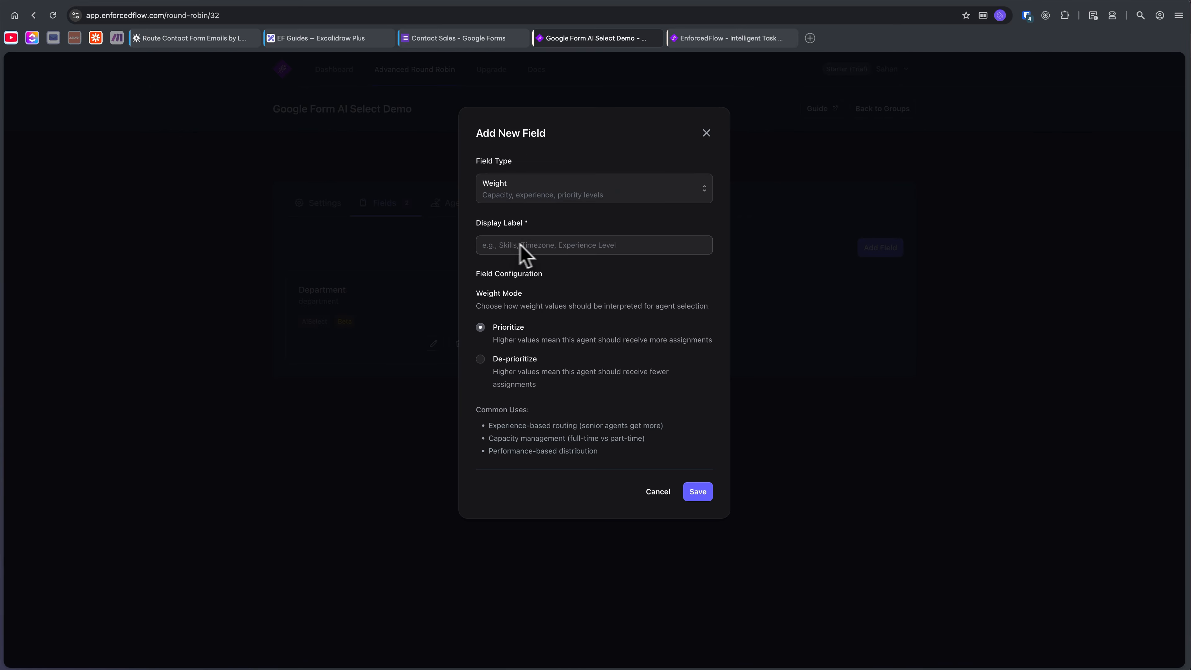
left_click(658, 491)
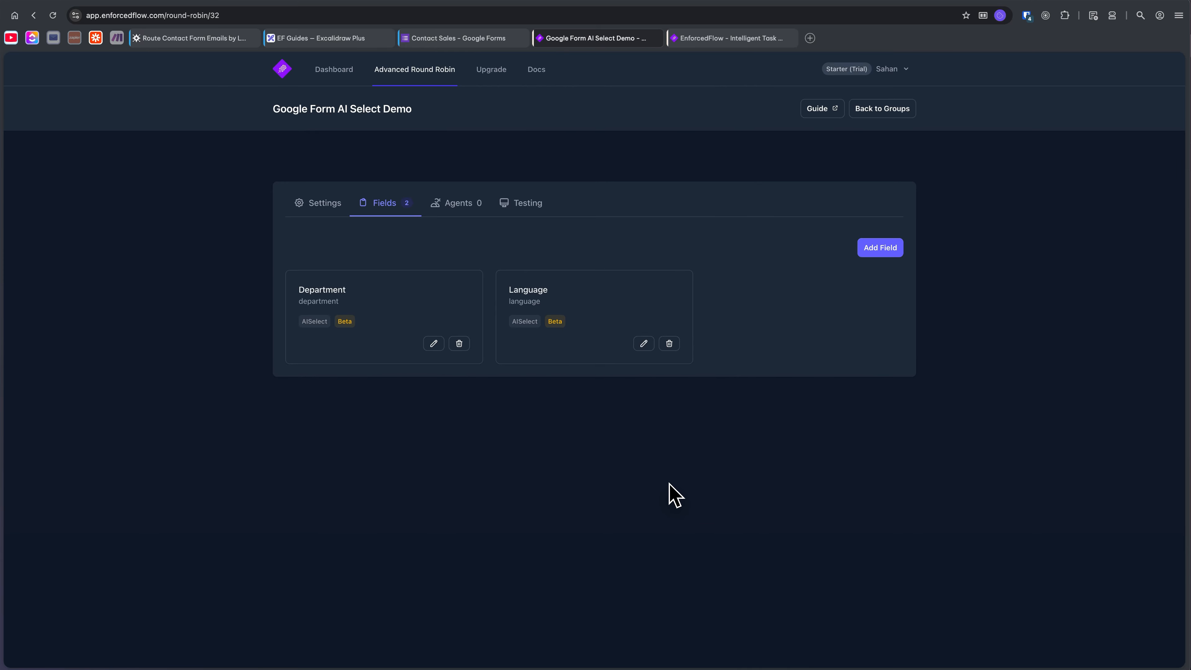
left_click(876, 251)
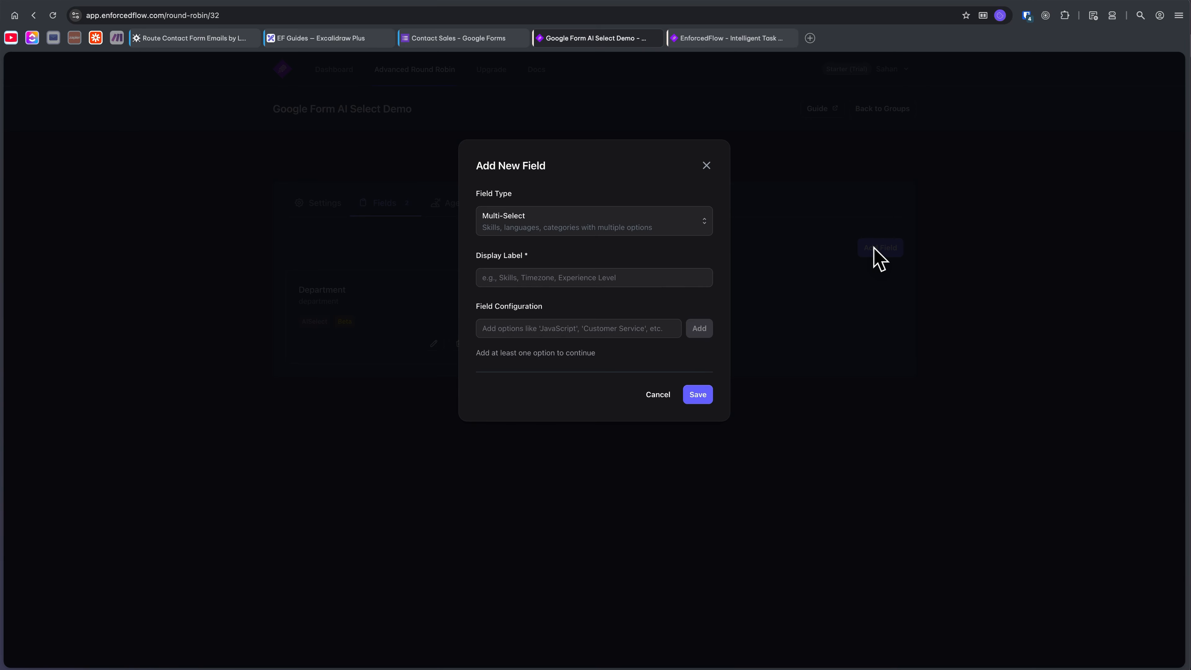
left_click(658, 397)
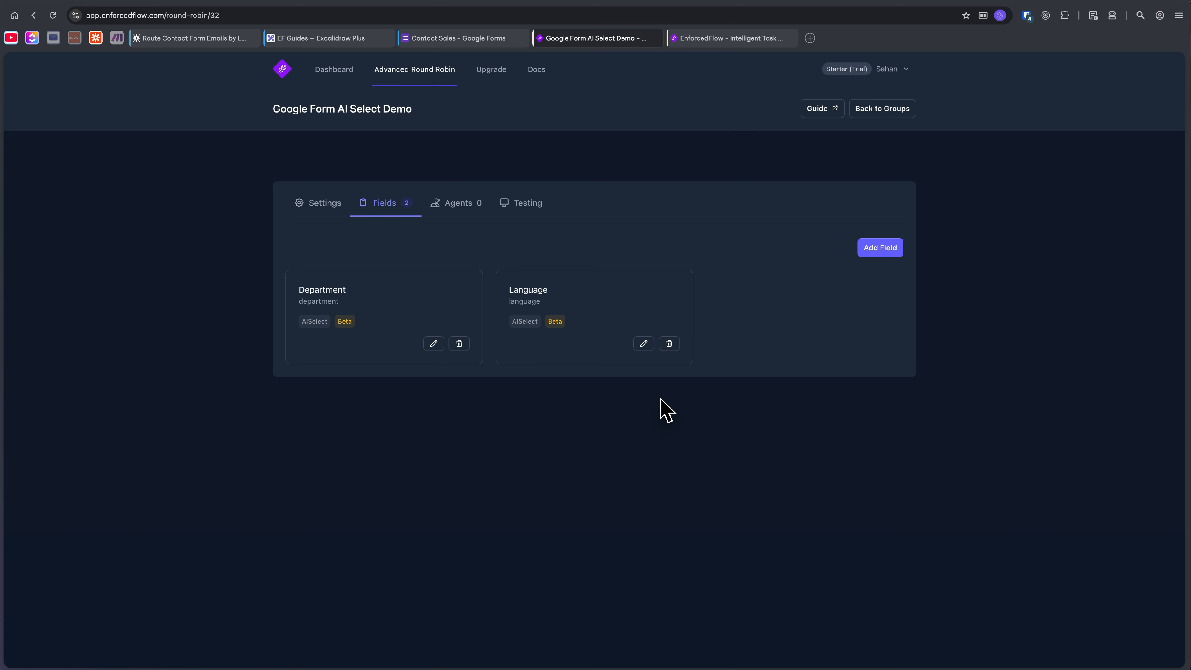
left_click(877, 249)
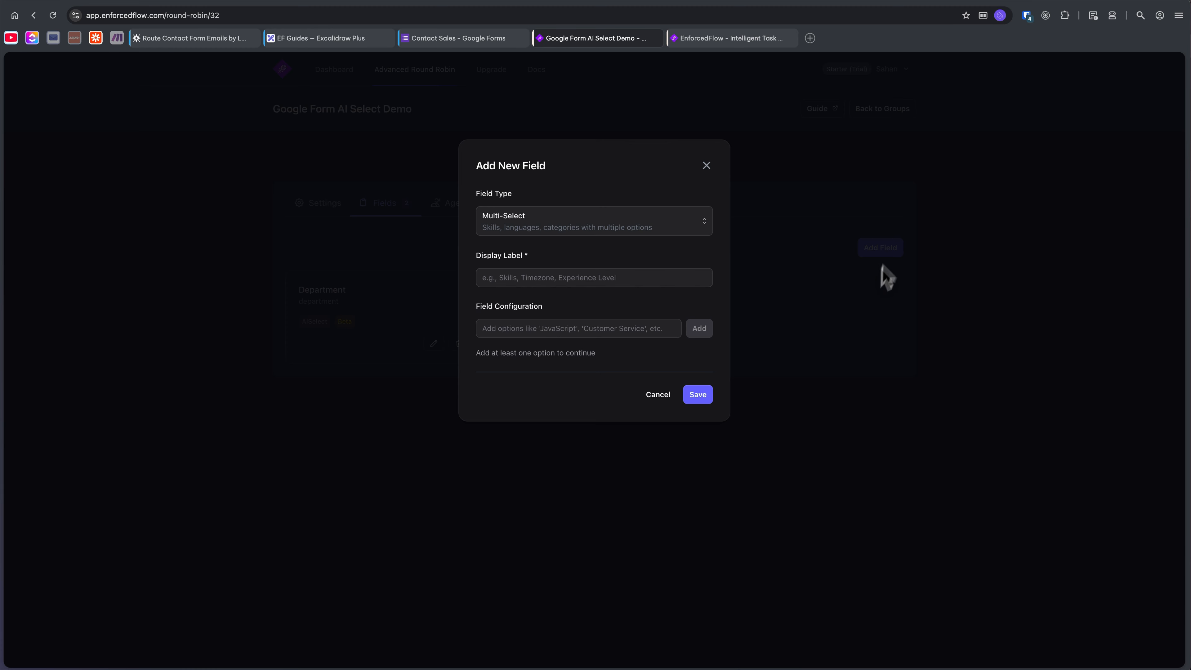
left_click(560, 232)
left_click(545, 292)
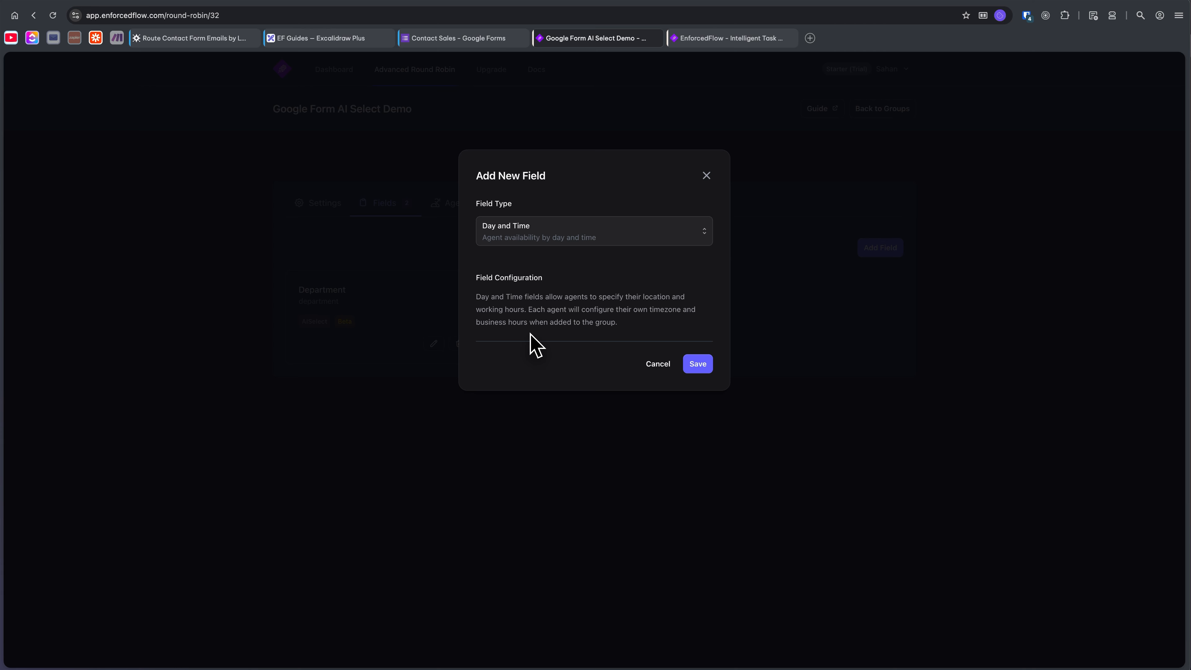
left_click(580, 238)
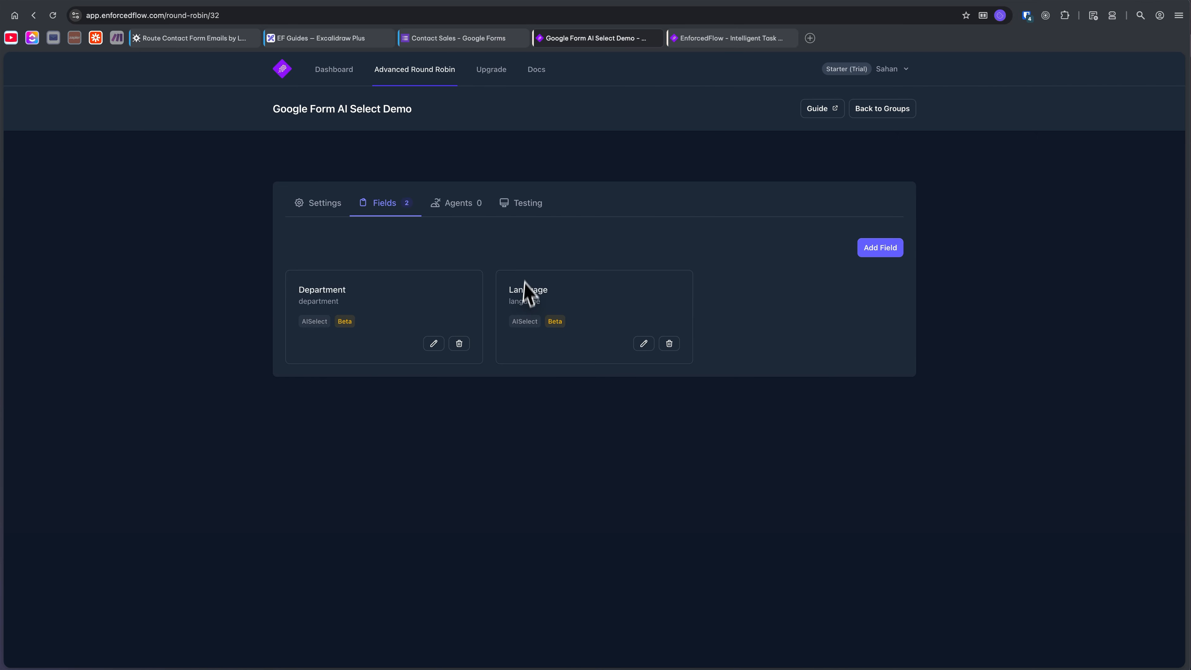
Add the first agent with a name and e-mail, covering the Sales and Support departments and the English and French languages.
left_click(447, 203)
left_click(596, 370)
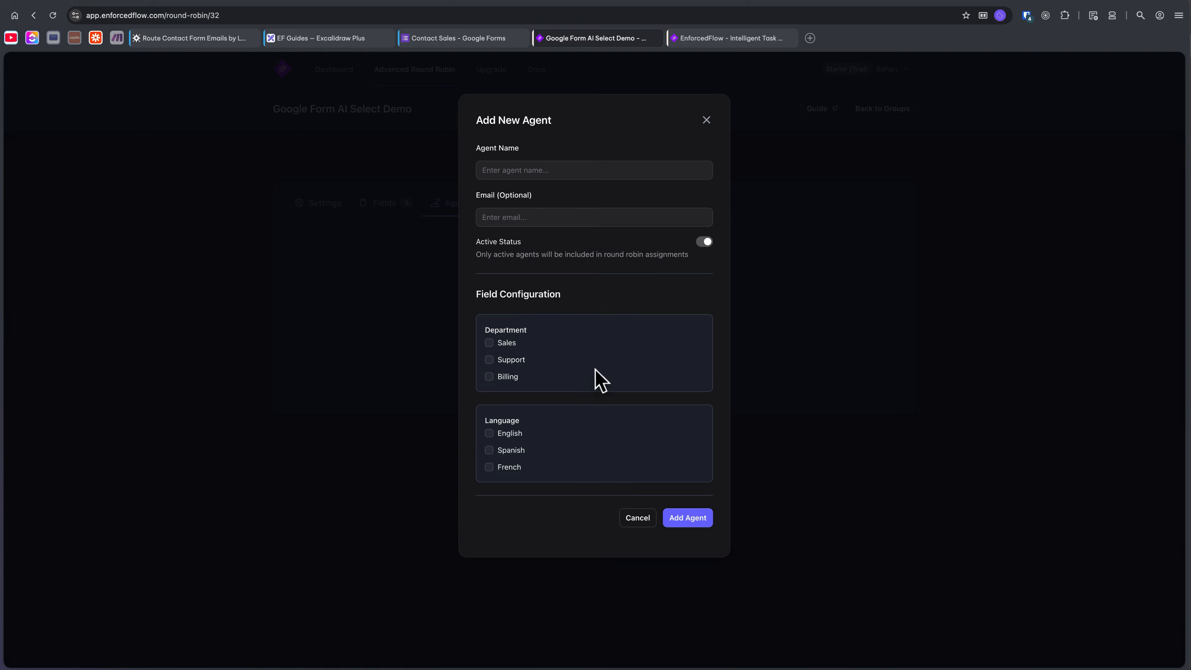
left_click(544, 170)
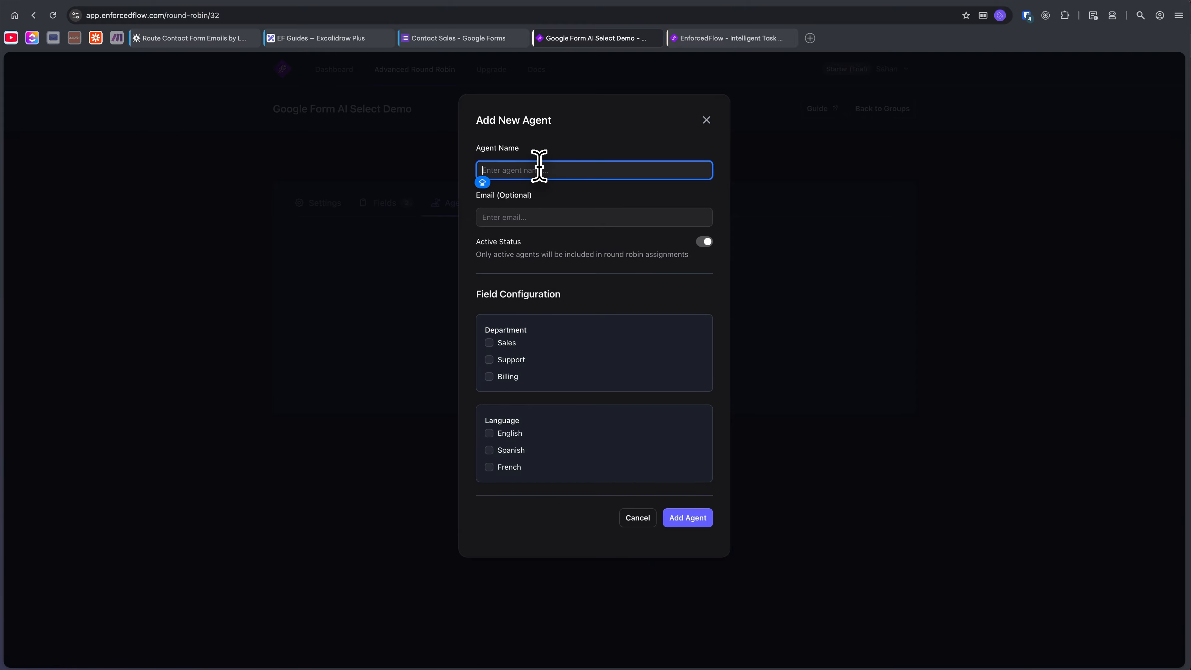
key("Tab")
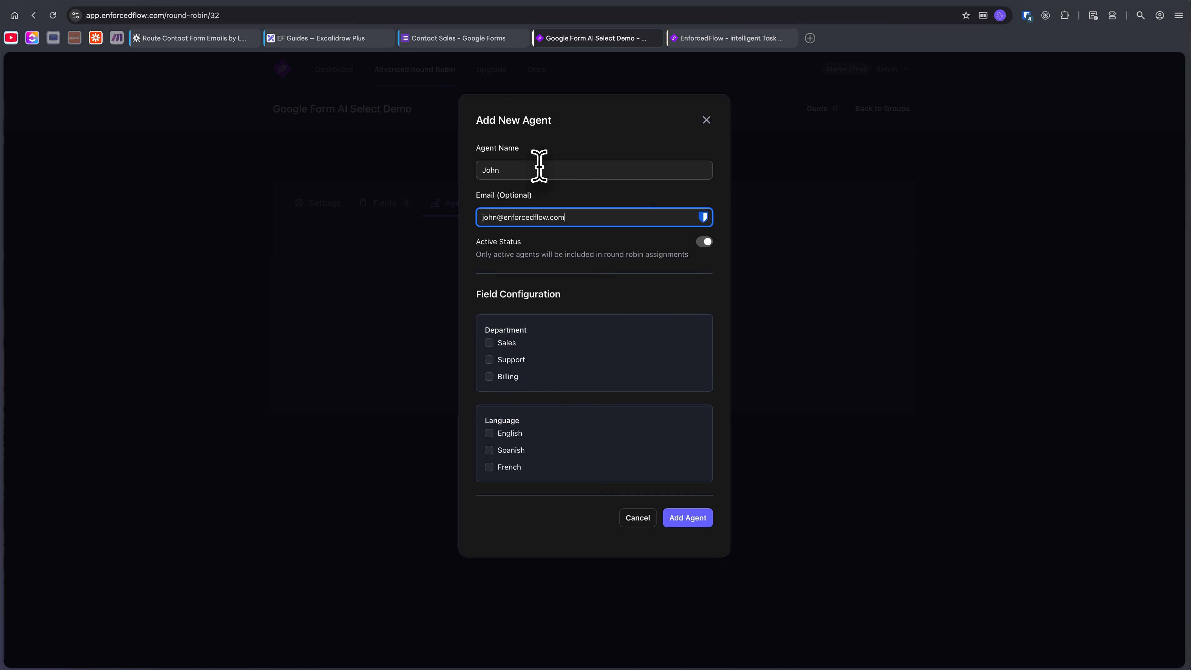
left_click(490, 344)
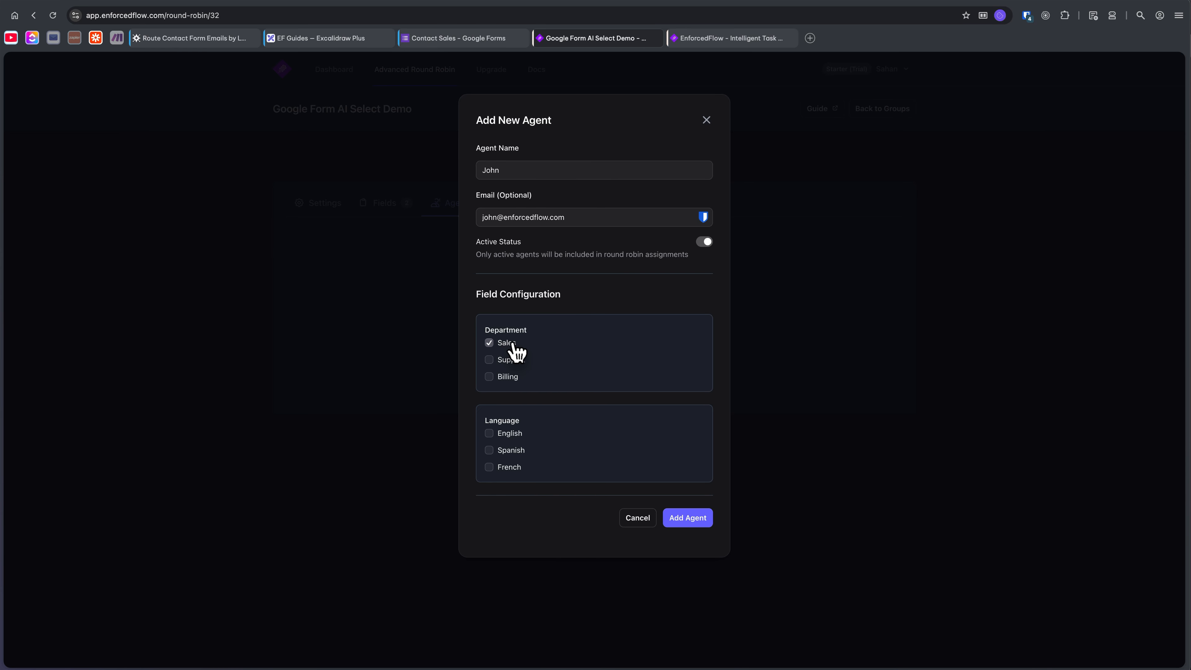
left_click(509, 359)
left_click(509, 433)
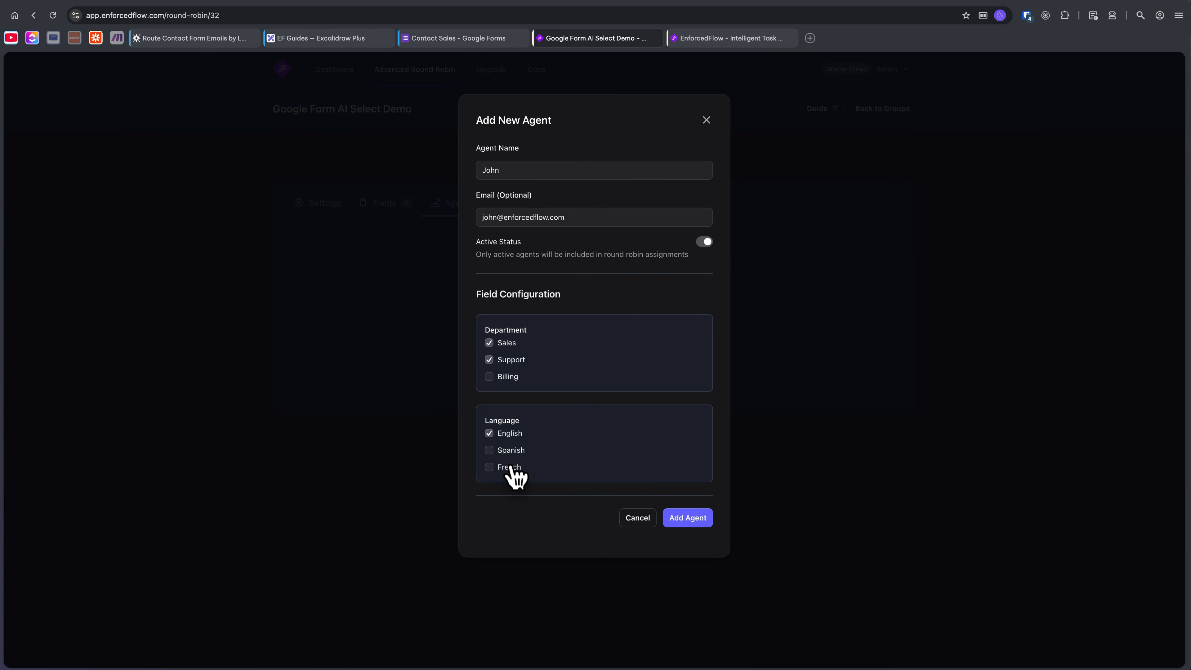
left_click(506, 465)
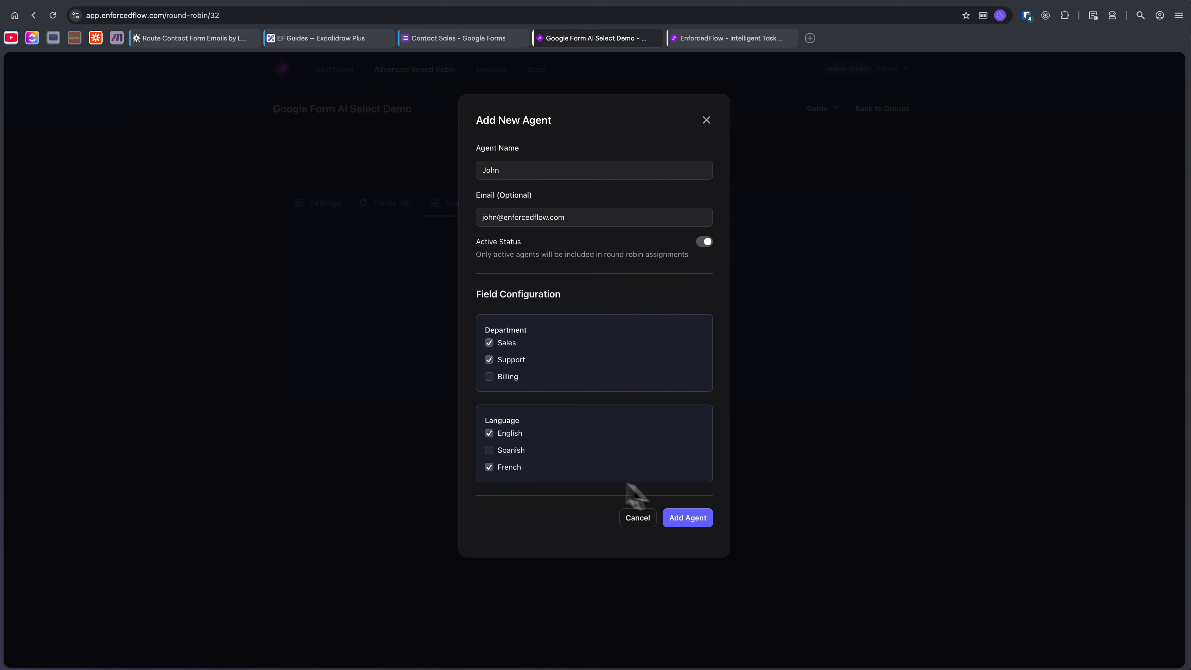
left_click(686, 516)
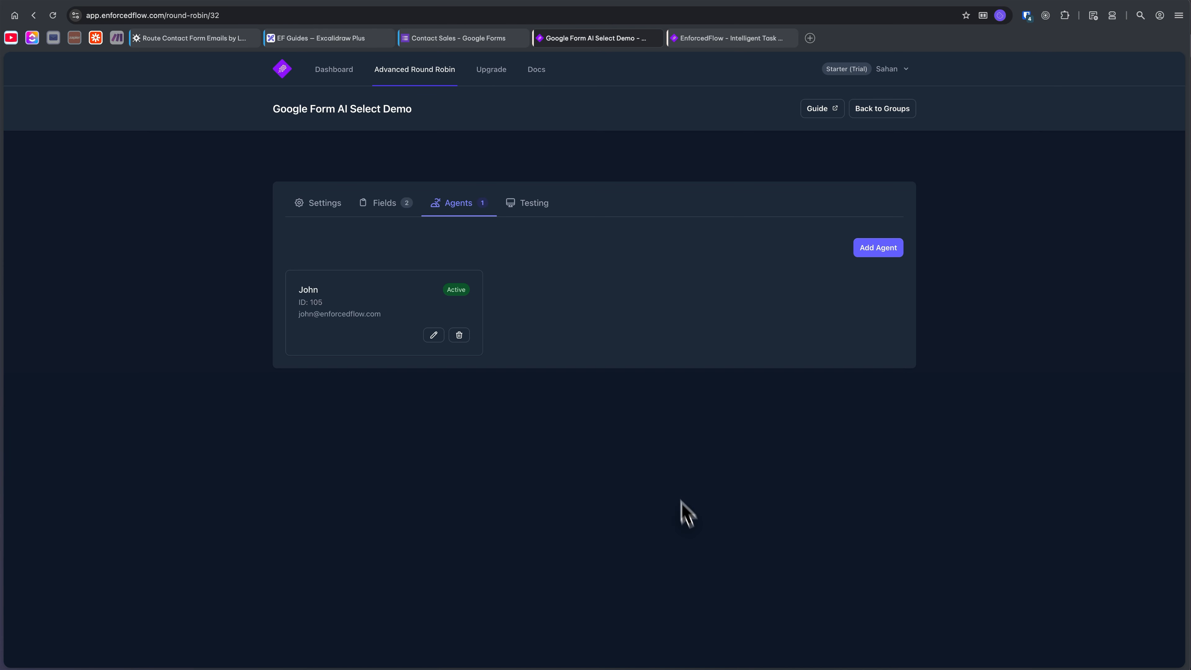
Add a second agent with a name and e-mail, covering the Support and Billing departments and the English language.
left_click(860, 248)
left_click(539, 172)
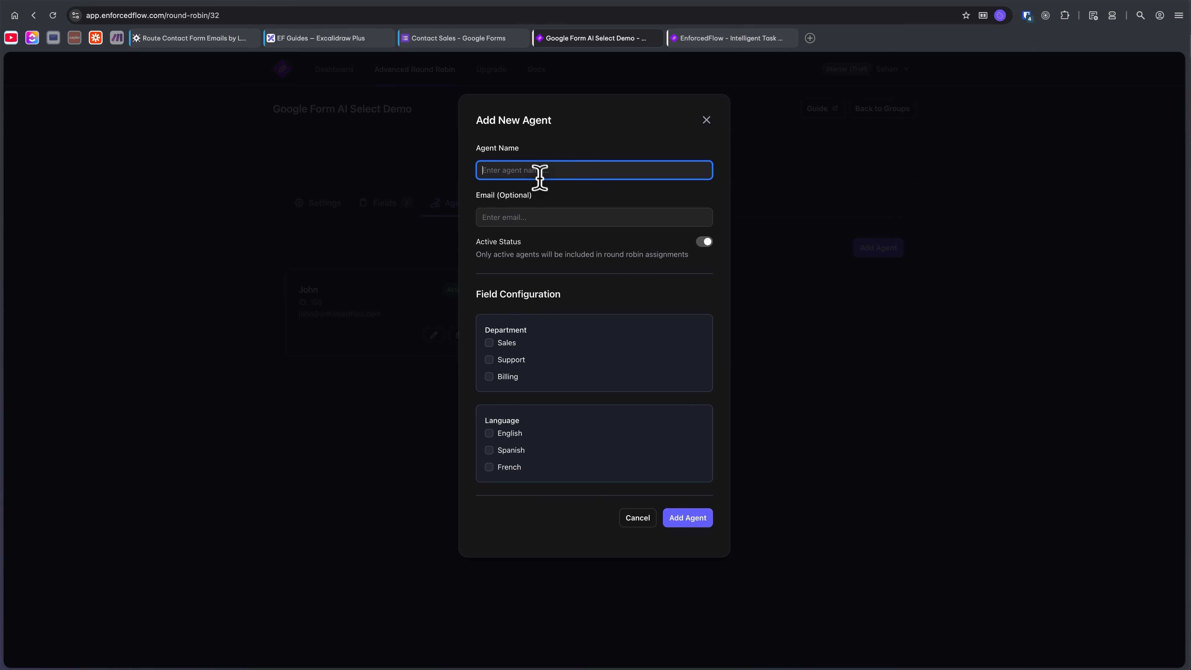
type("Sarah")
key("Tab")
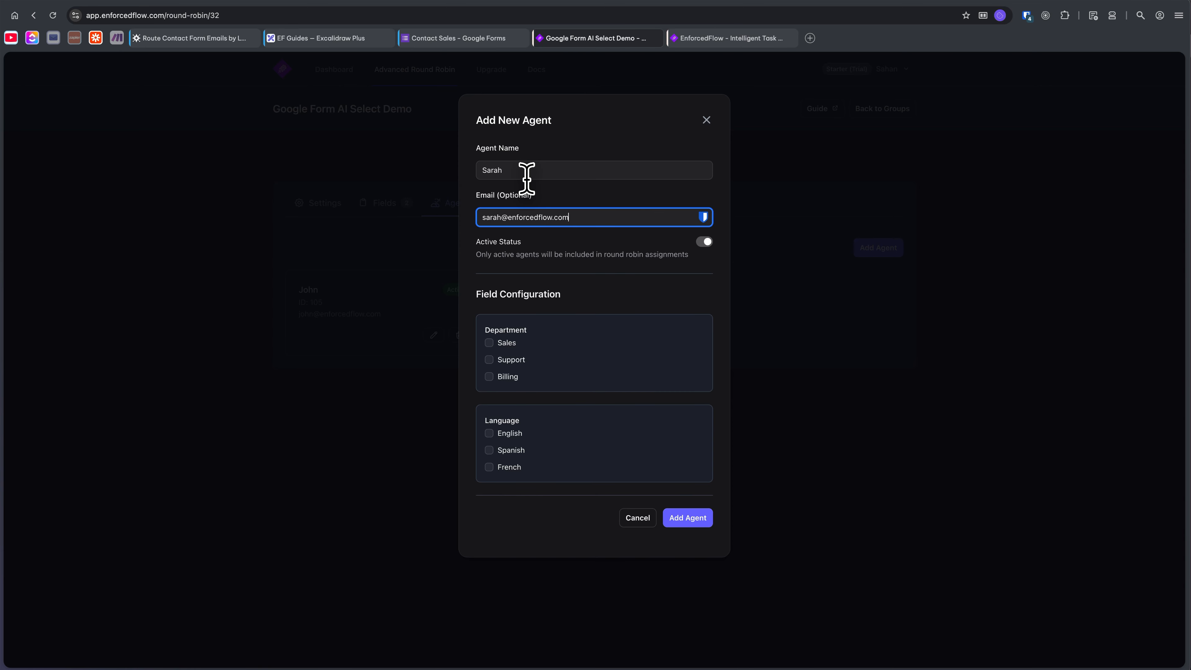
left_click(508, 377)
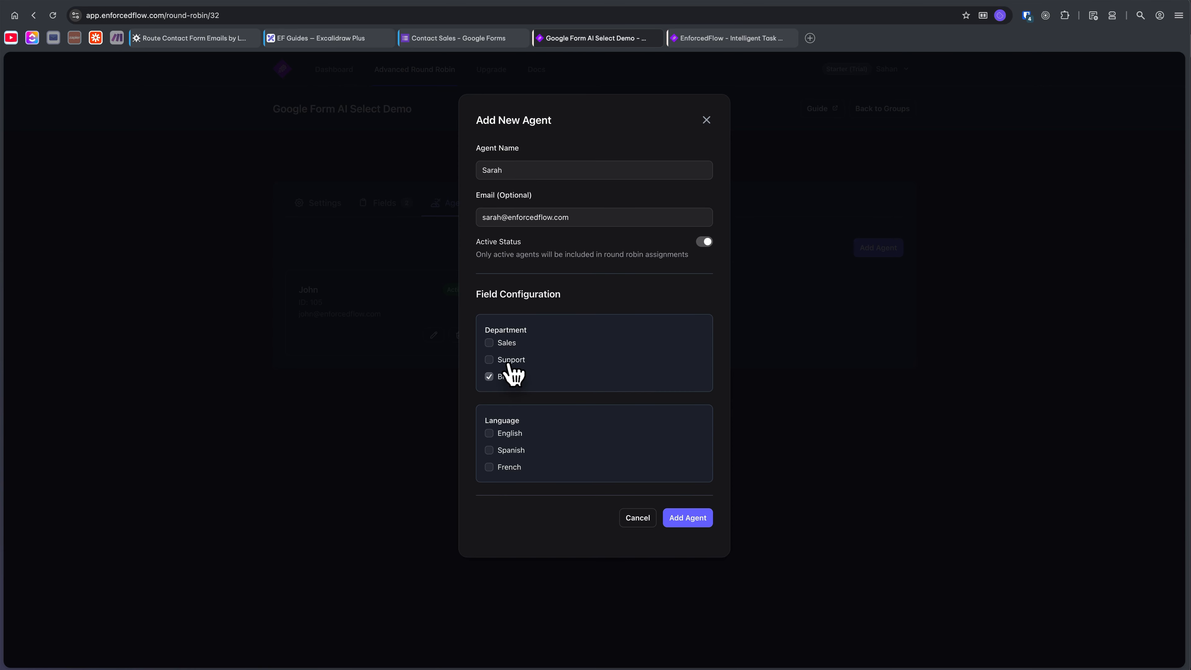
left_click(511, 360)
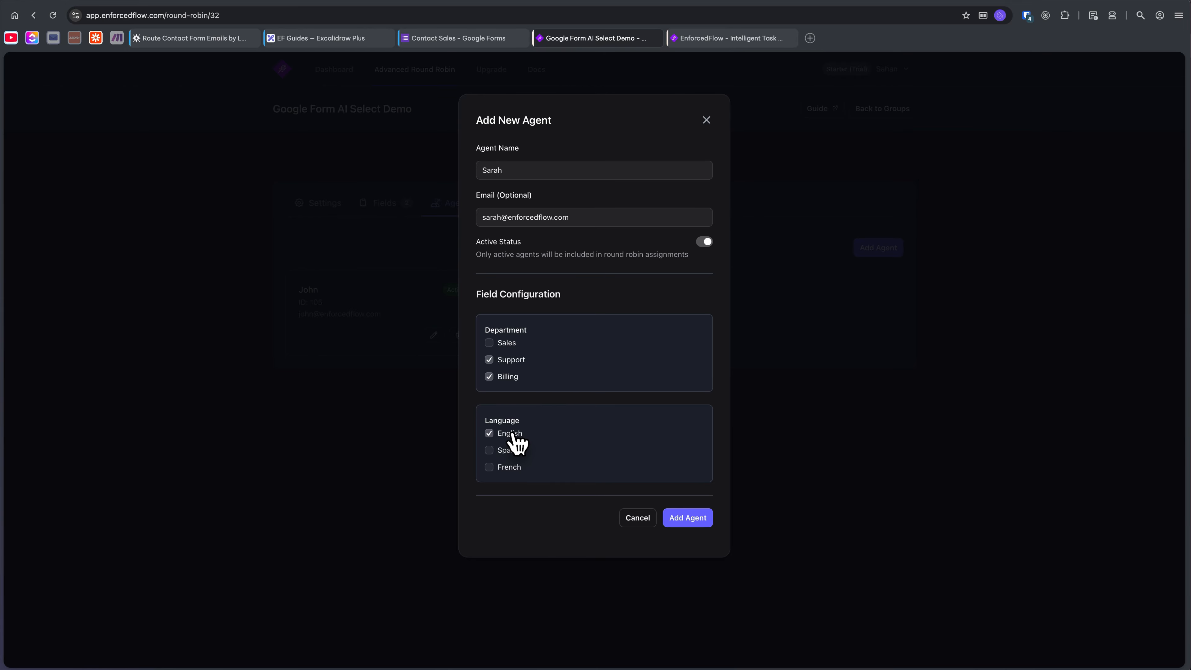
left_click(692, 520)
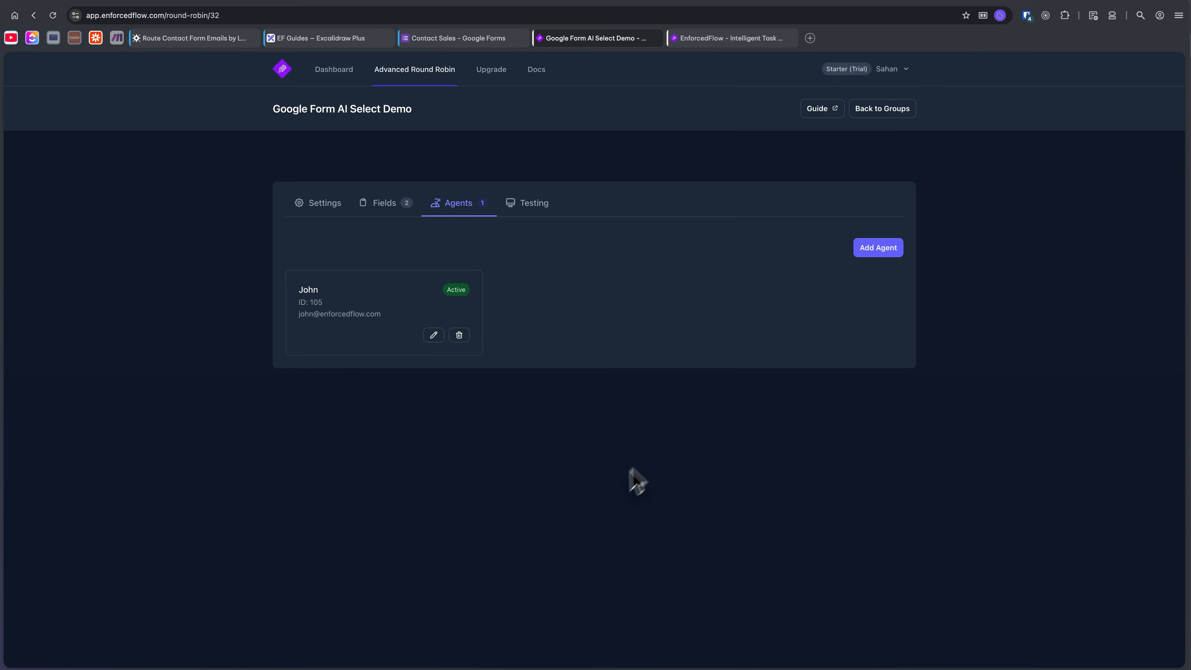
Add a third agent with a name and e-mail, covering only the Billing department and the French language.
left_click(893, 251)
left_click(525, 170)
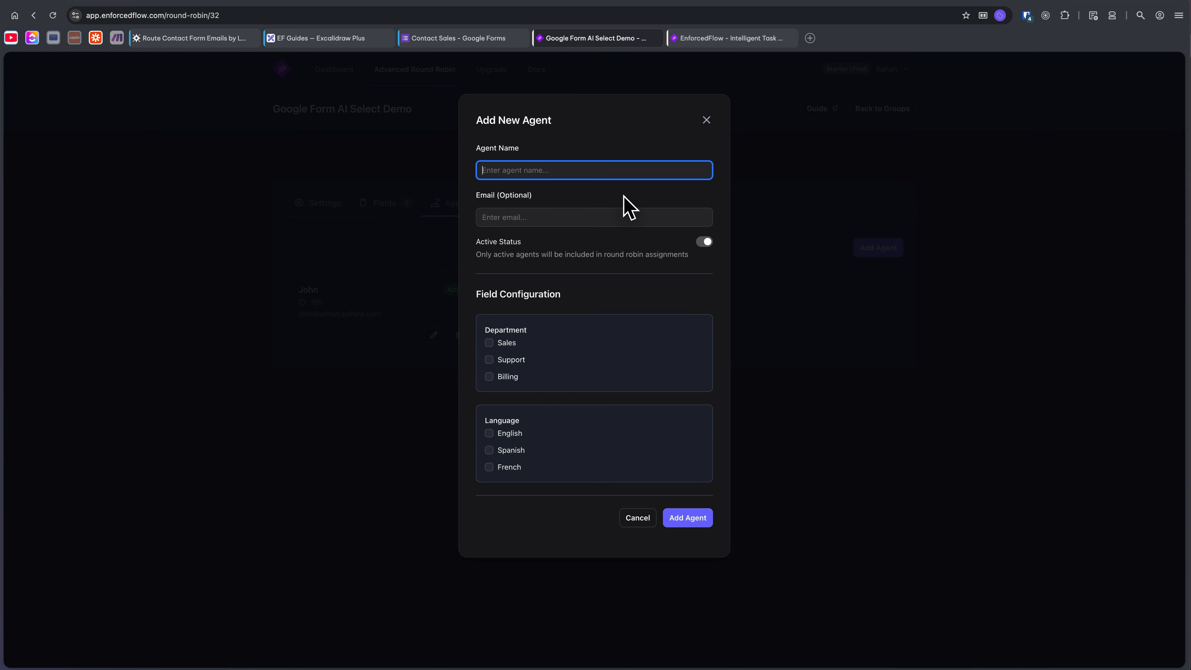
type("Jane")
key("Tab")
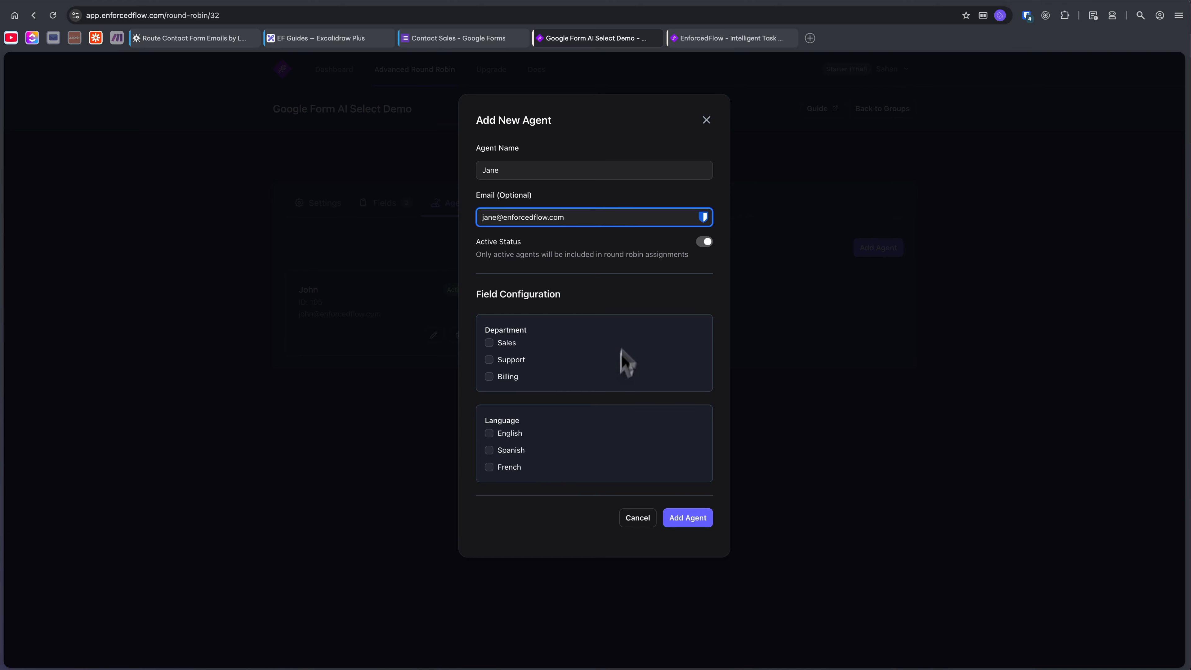
left_click(507, 376)
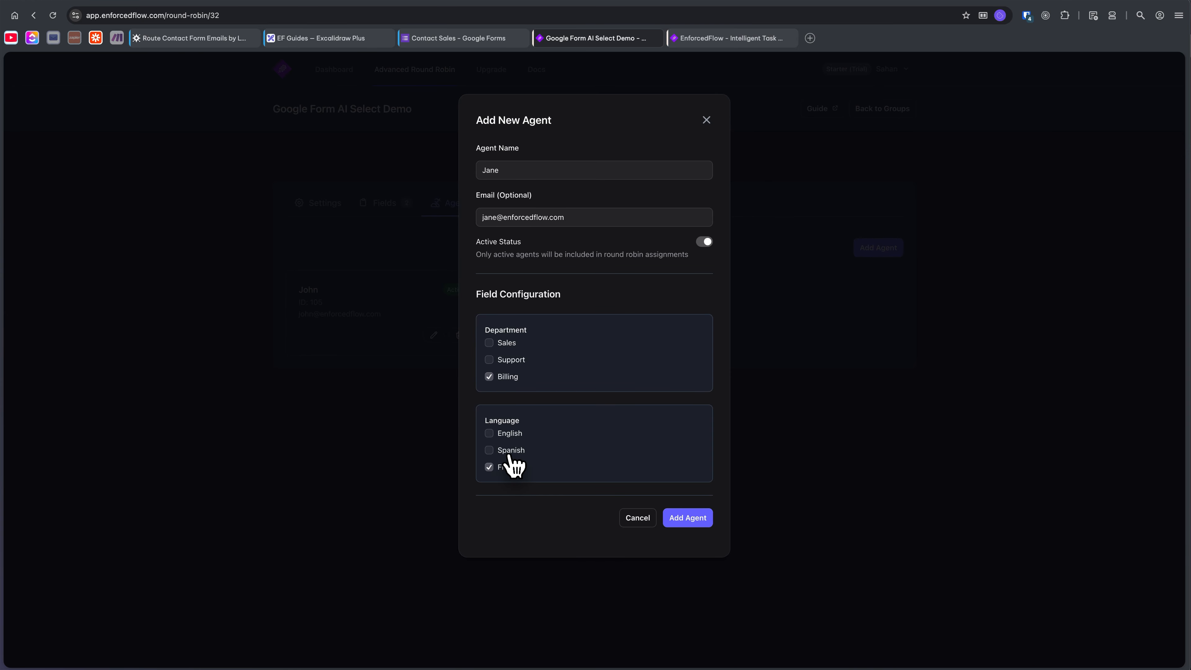
left_click(682, 521)
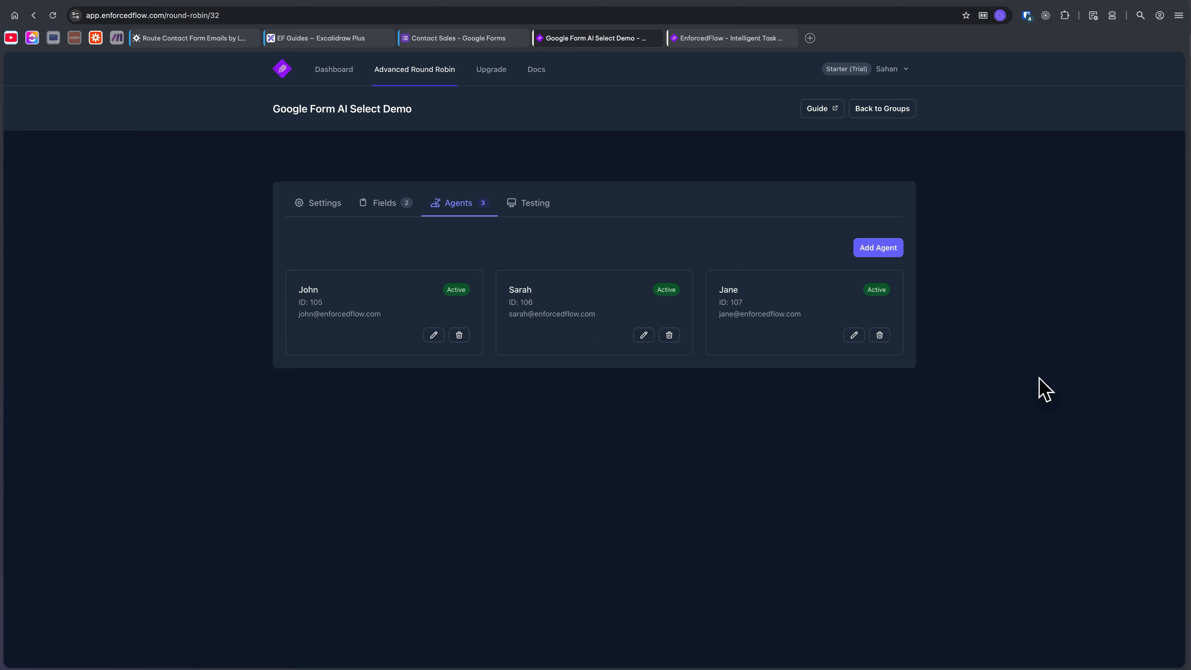
Test the group's assignment repeatedly with "I want to cancel my subscription" as the text to classify for both Department and Language.
left_click(535, 203)
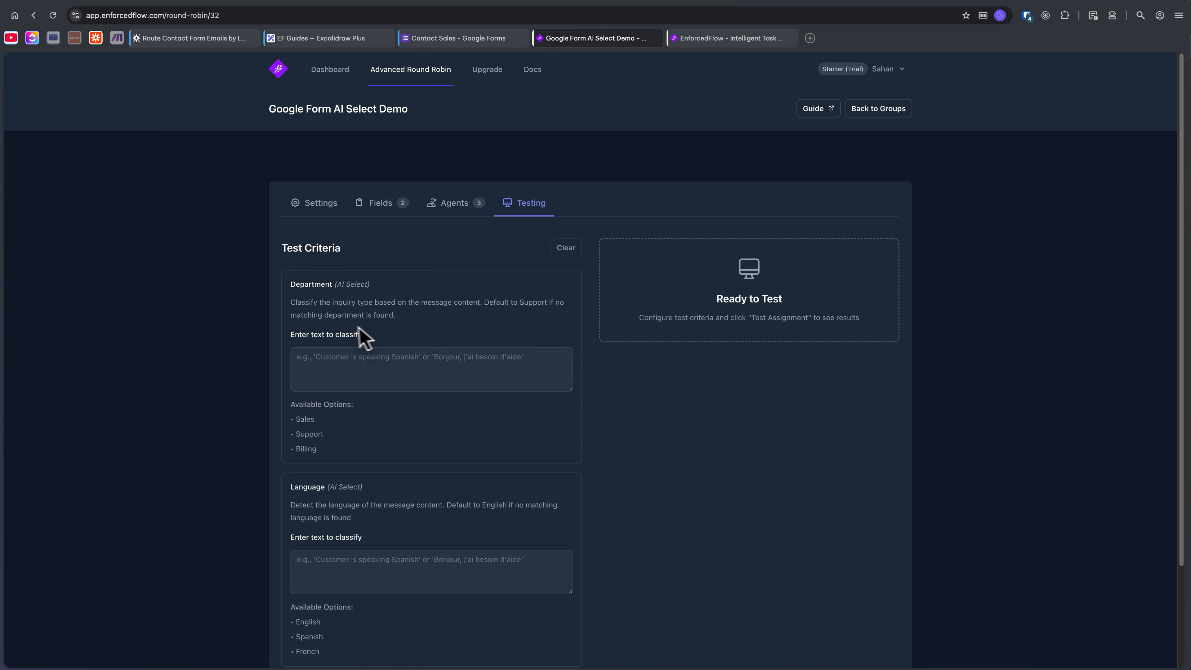
scroll(356, 331, "down", 3)
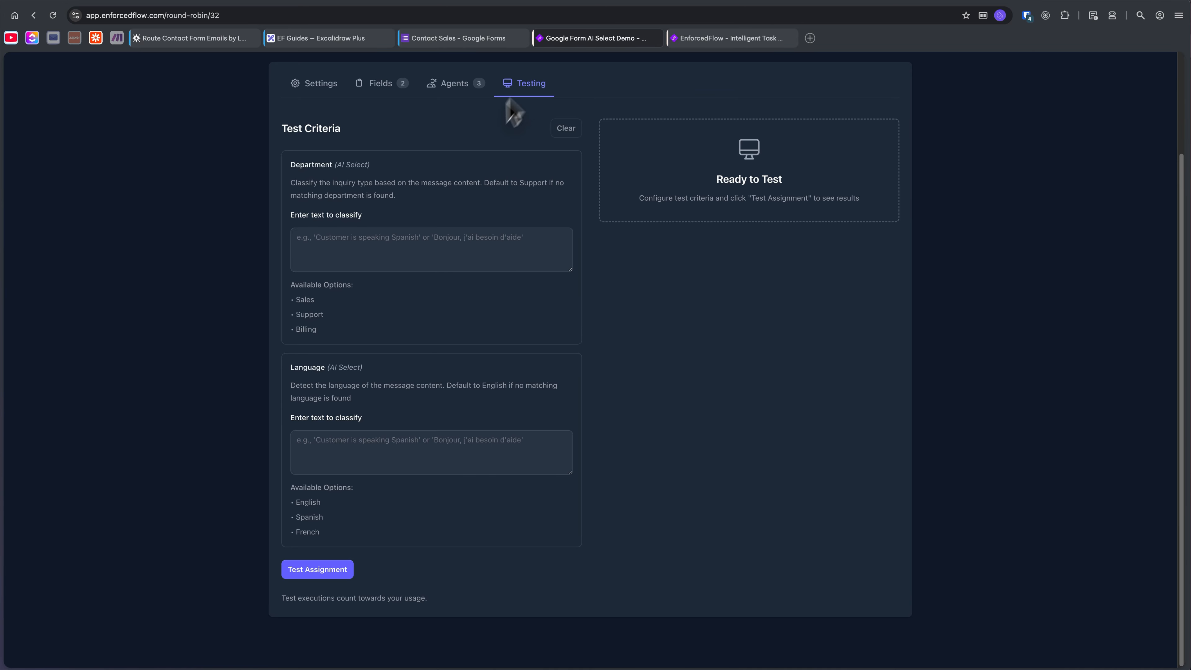
left_click(374, 438)
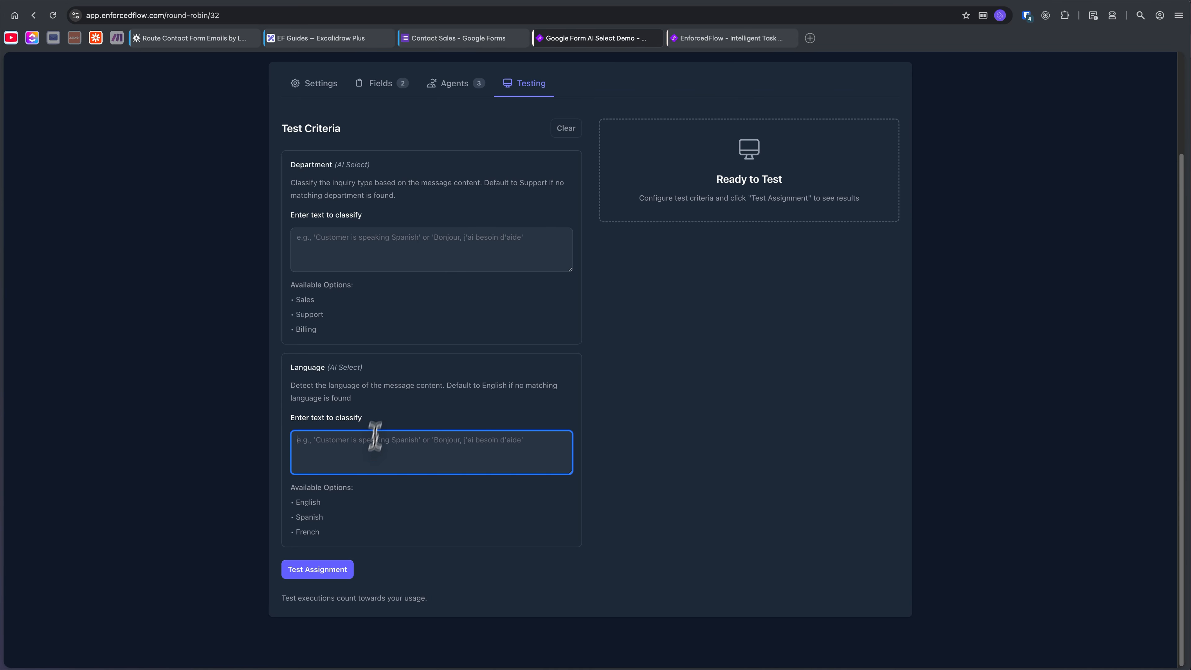
left_click(401, 258)
left_click(384, 438)
left_click(379, 257)
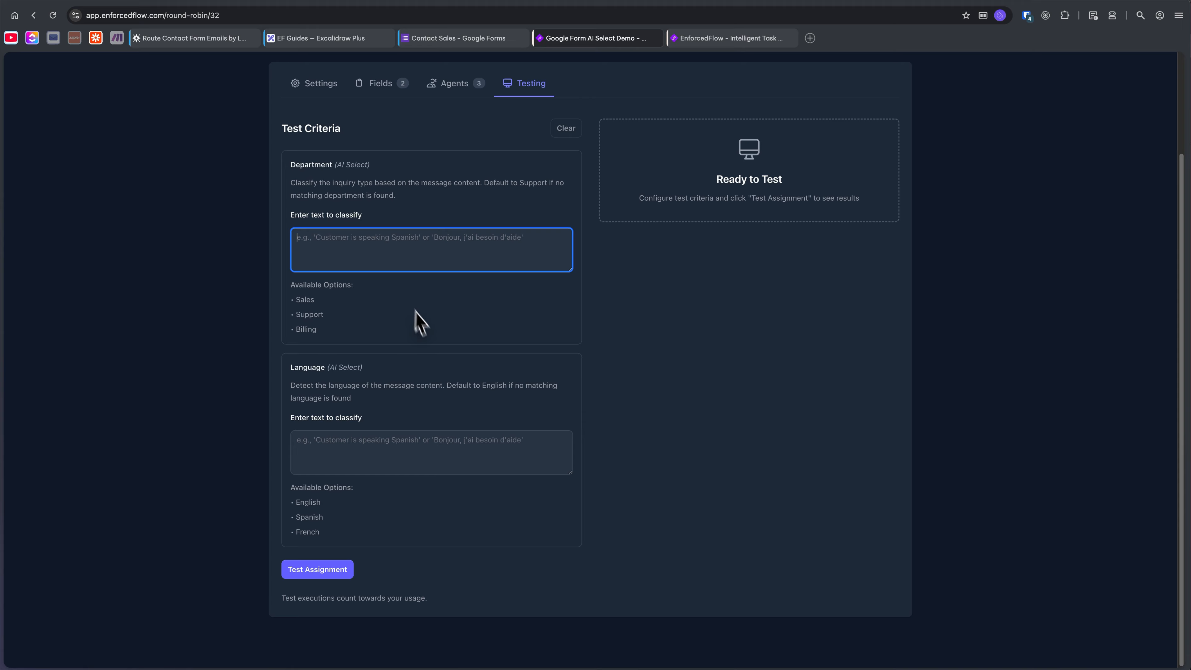
type("I want to cancel my subscription")
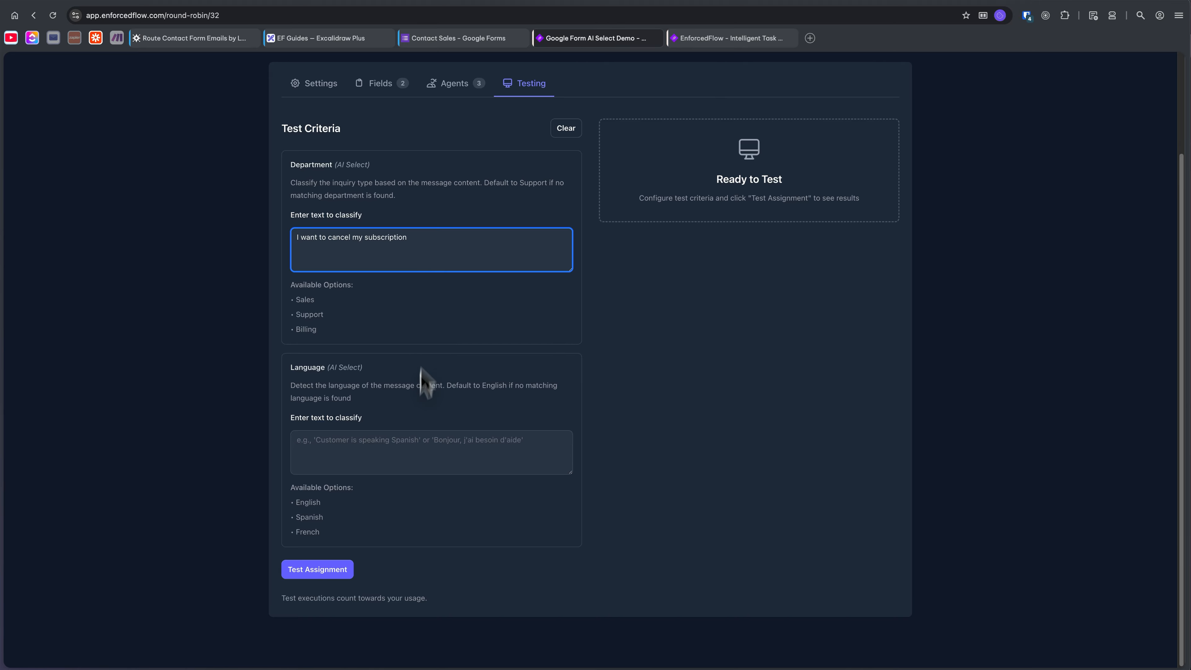
left_click(430, 449)
type("I want to cancel my subscription")
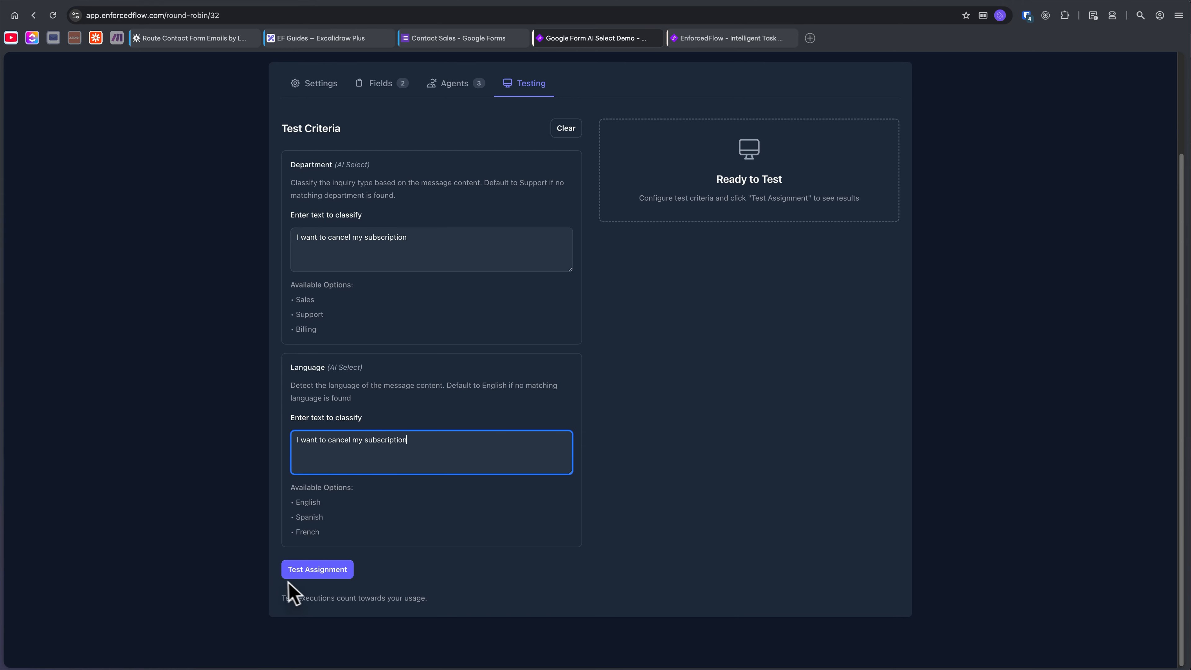
left_click(303, 571)
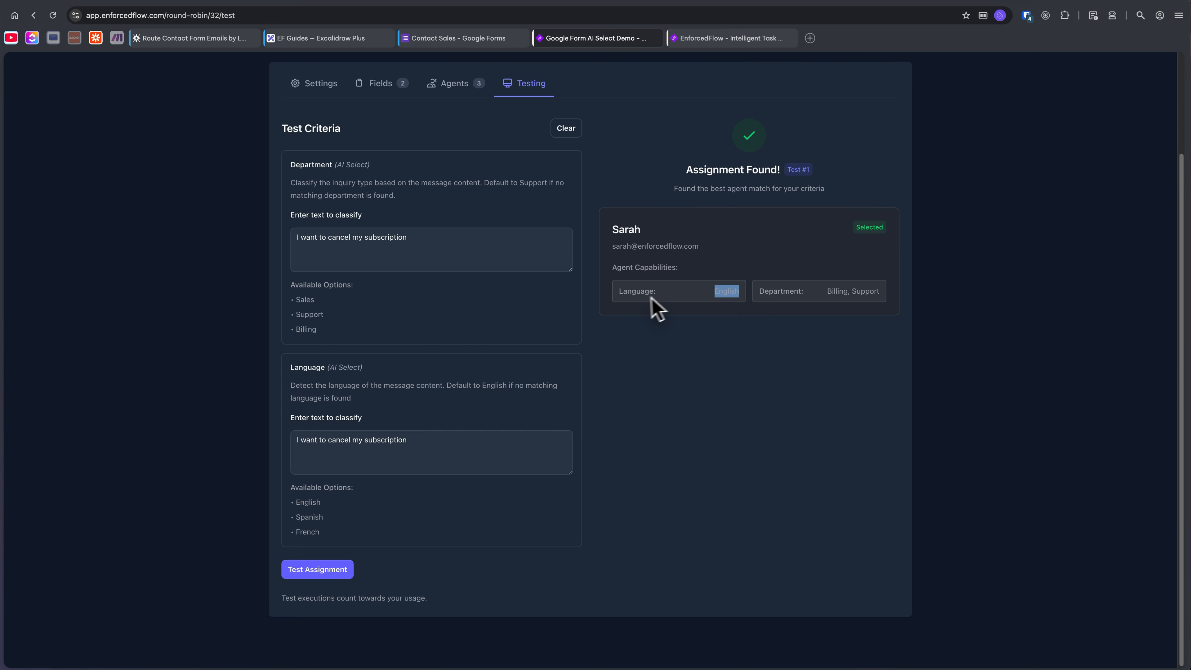
left_click(831, 291)
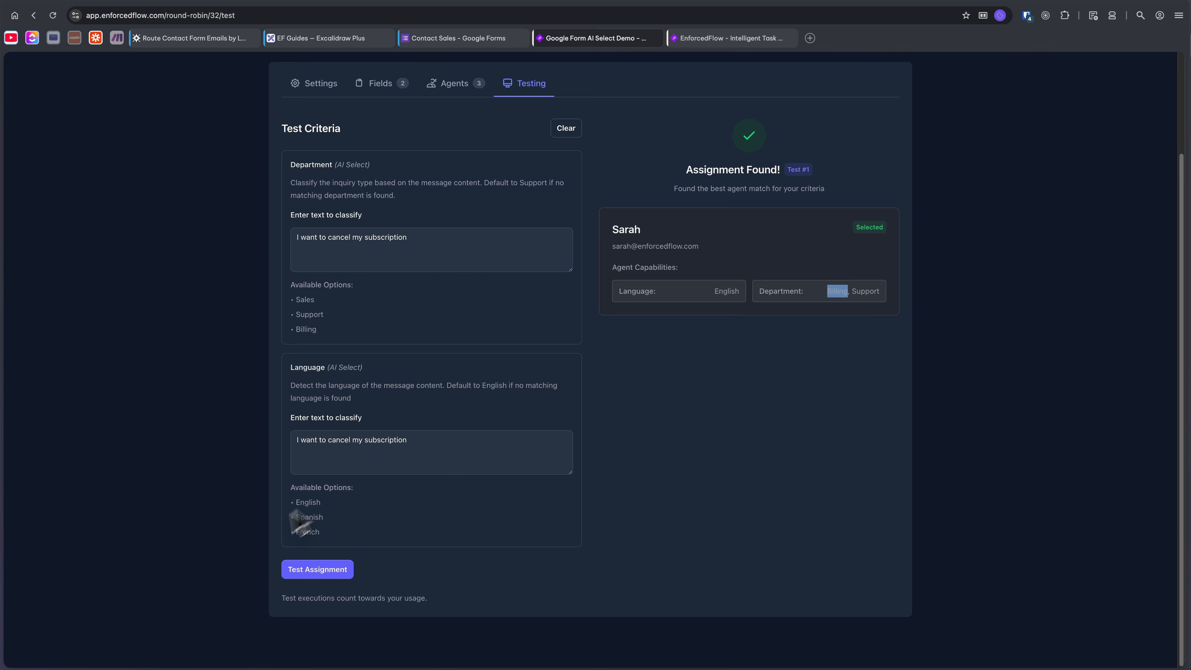
left_click(304, 569)
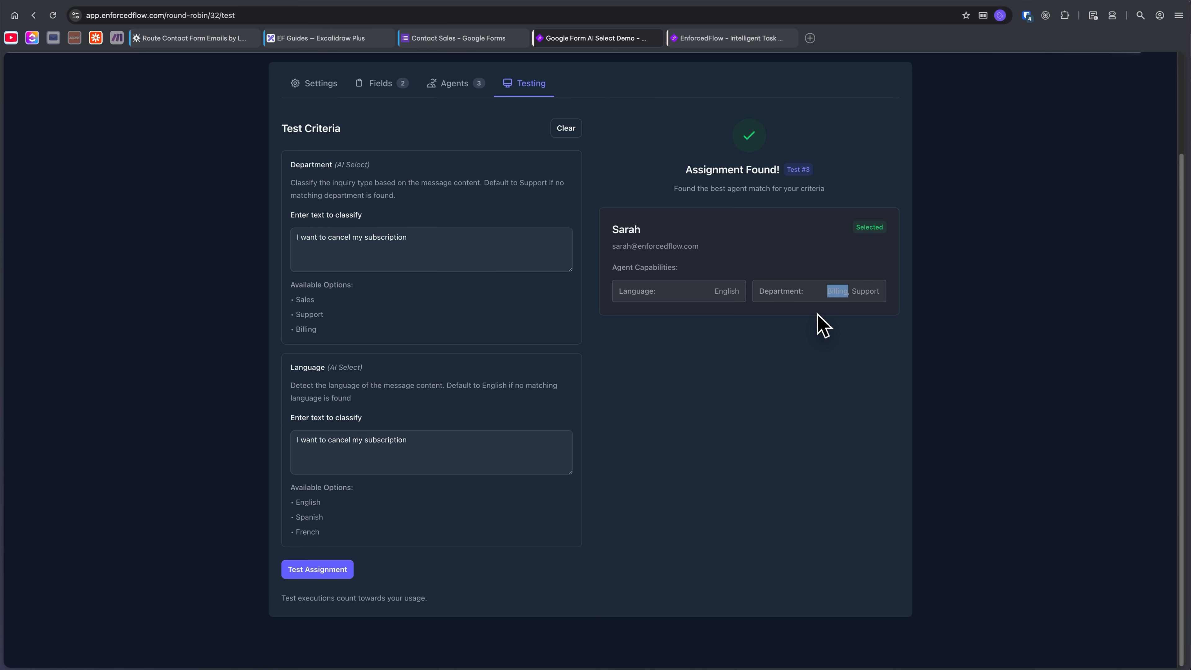
Edit the first agent to also cover the Billing department and save the update.
scroll(739, 345, "up", 2)
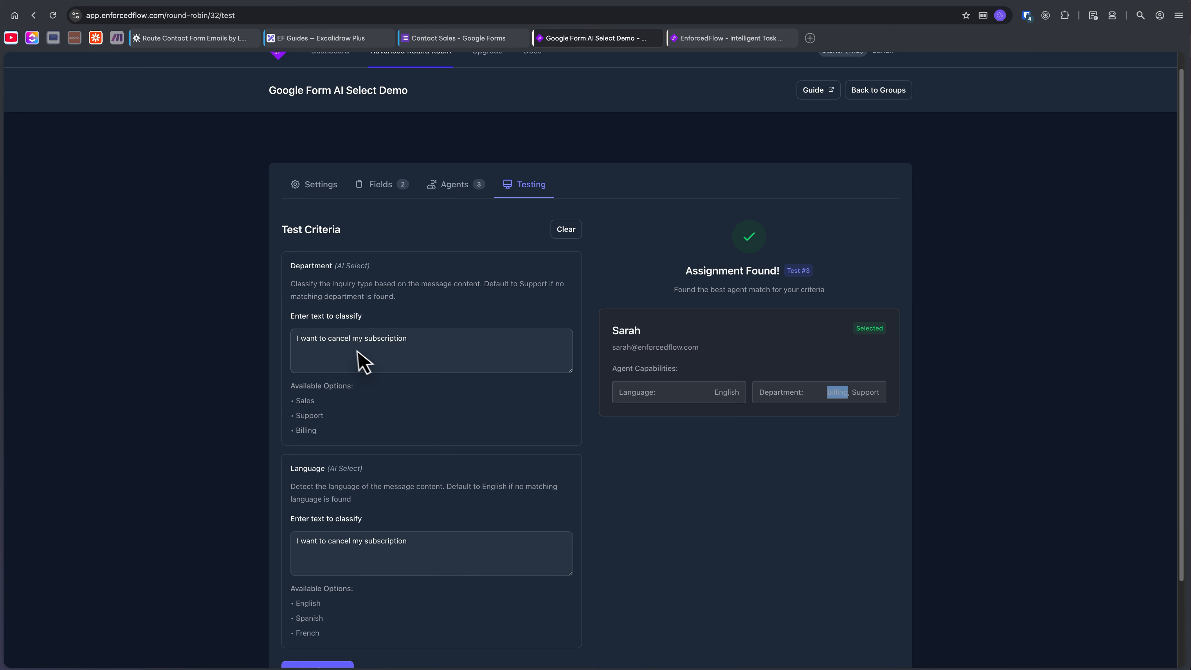
scroll(360, 361, "down", 2)
scroll(499, 465, "up", 3)
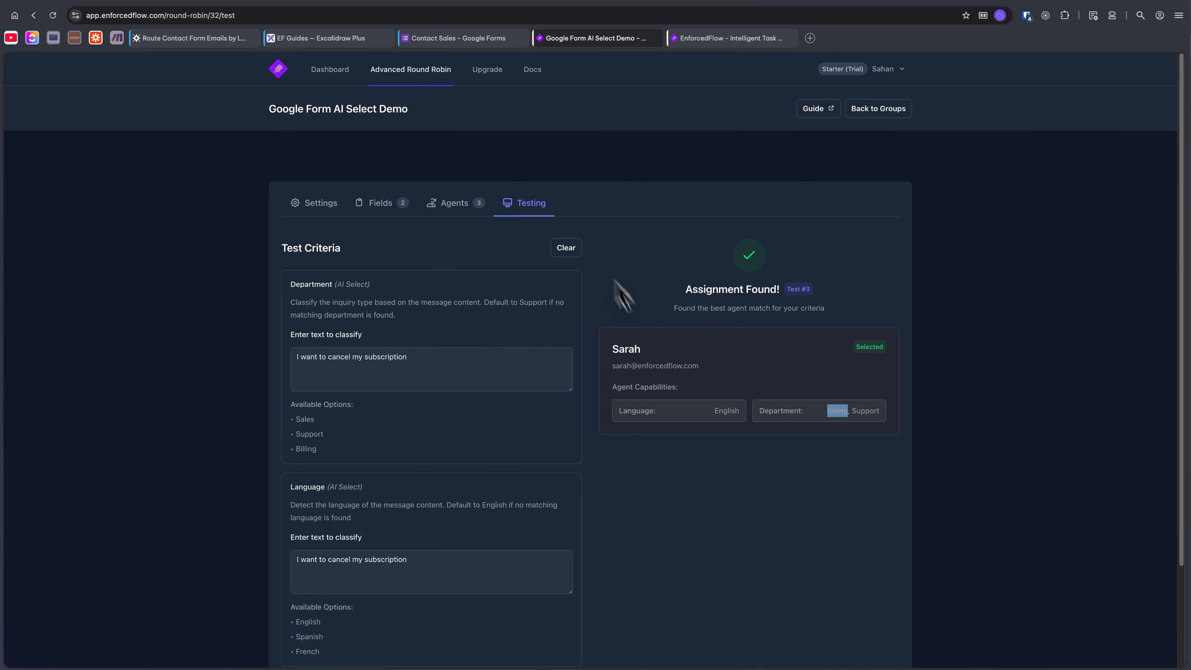
left_click(451, 208)
left_click(434, 336)
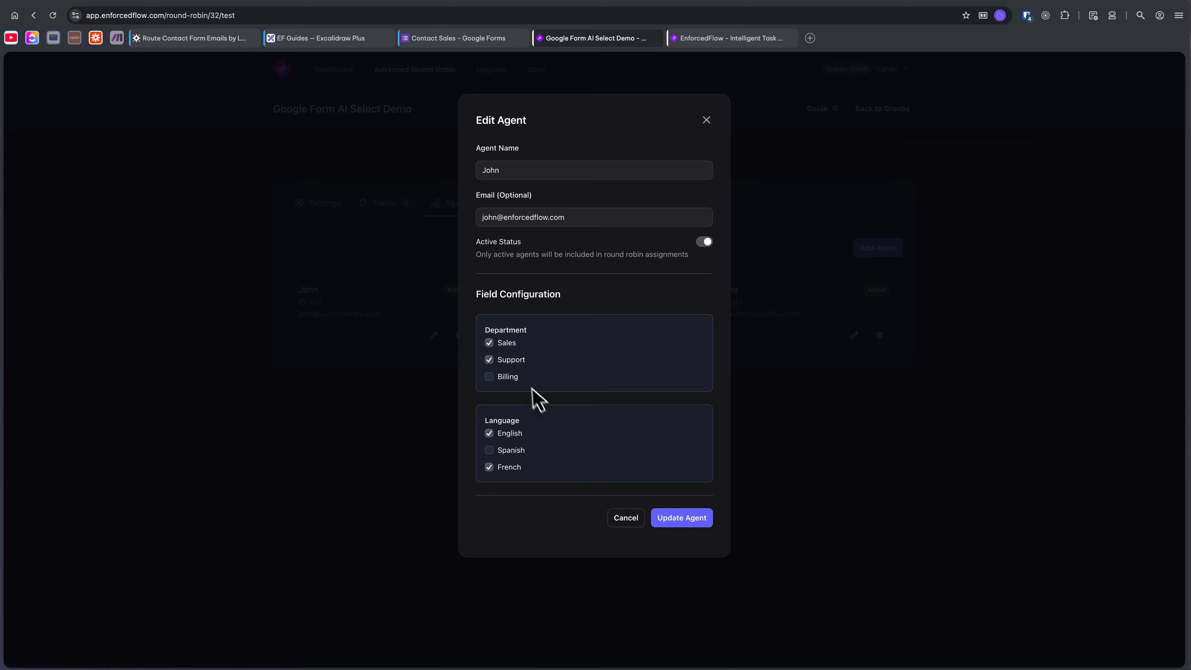
left_click(509, 376)
left_click(687, 518)
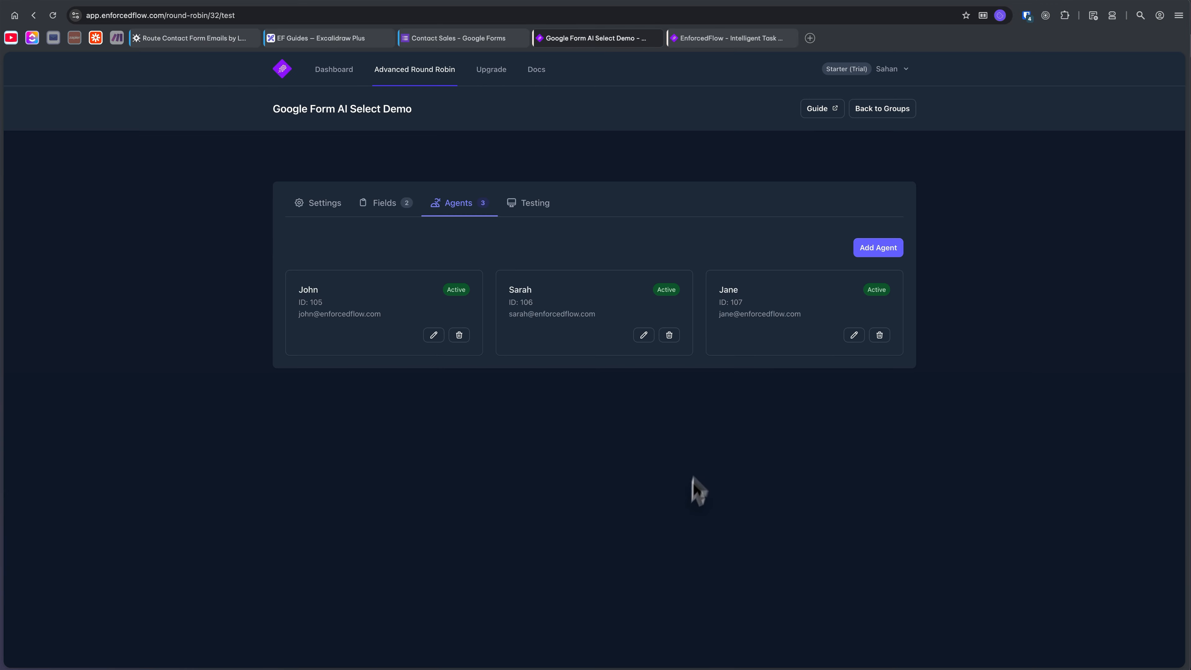
Check the department and language configuration of the second and third agents without changing it.
left_click(644, 335)
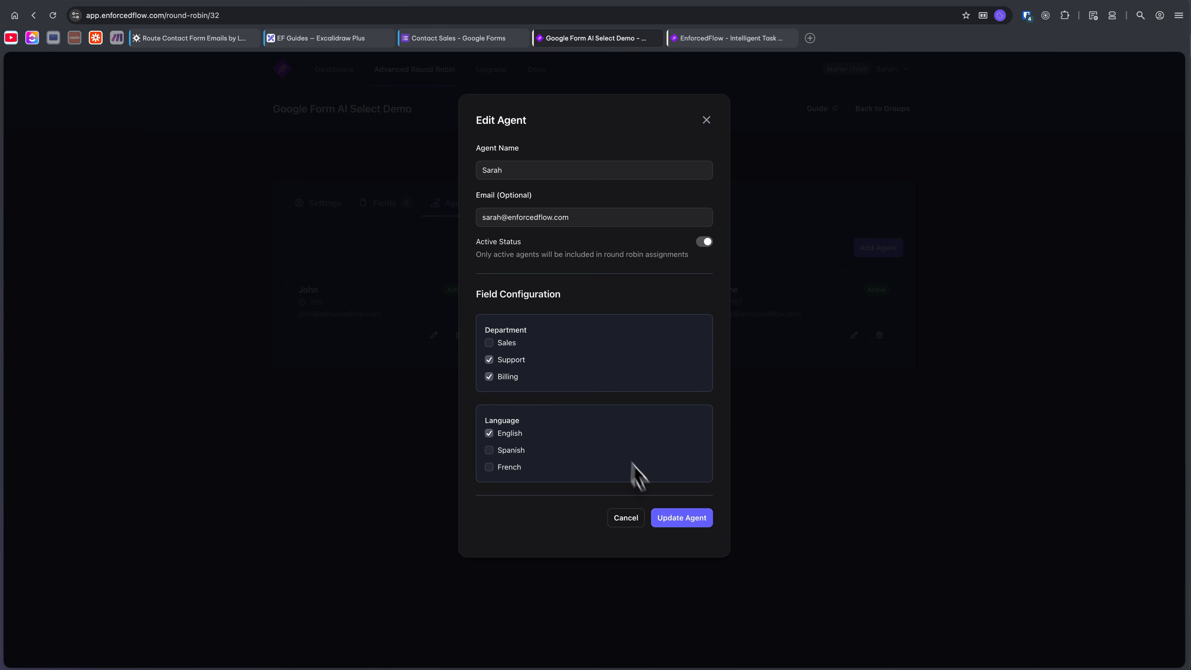
left_click(624, 519)
left_click(853, 335)
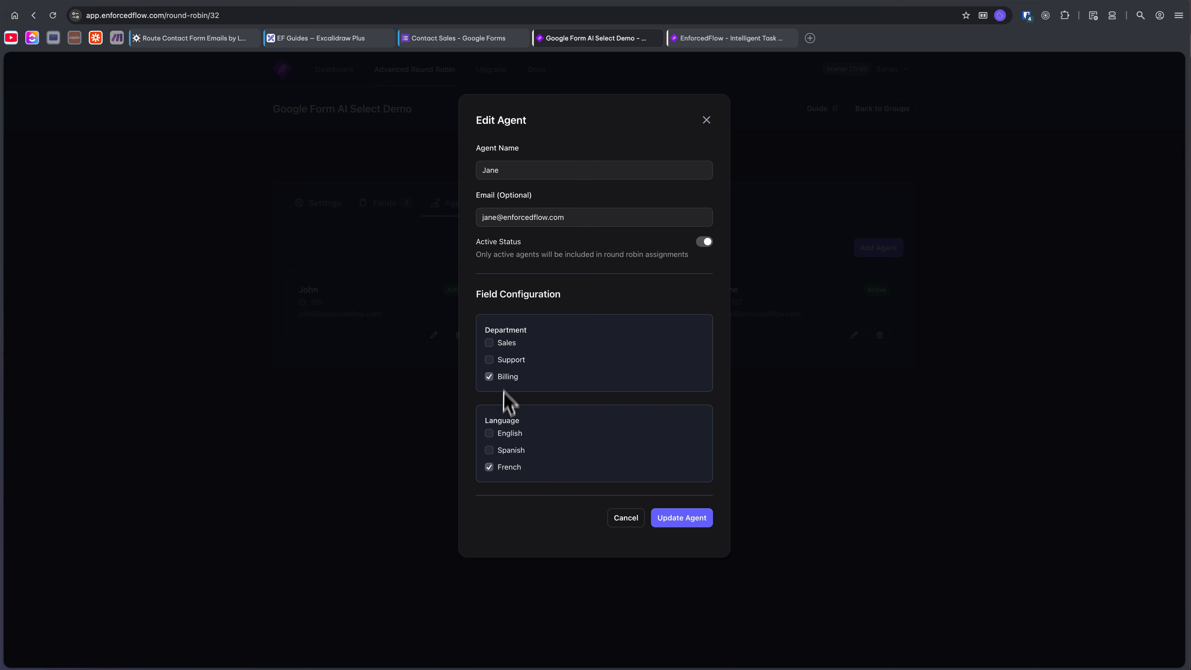
left_click(614, 521)
Rerun the assignment test several times with the updated agents, using "I want to cancel my subscription" for both Department and Language.
left_click(507, 202)
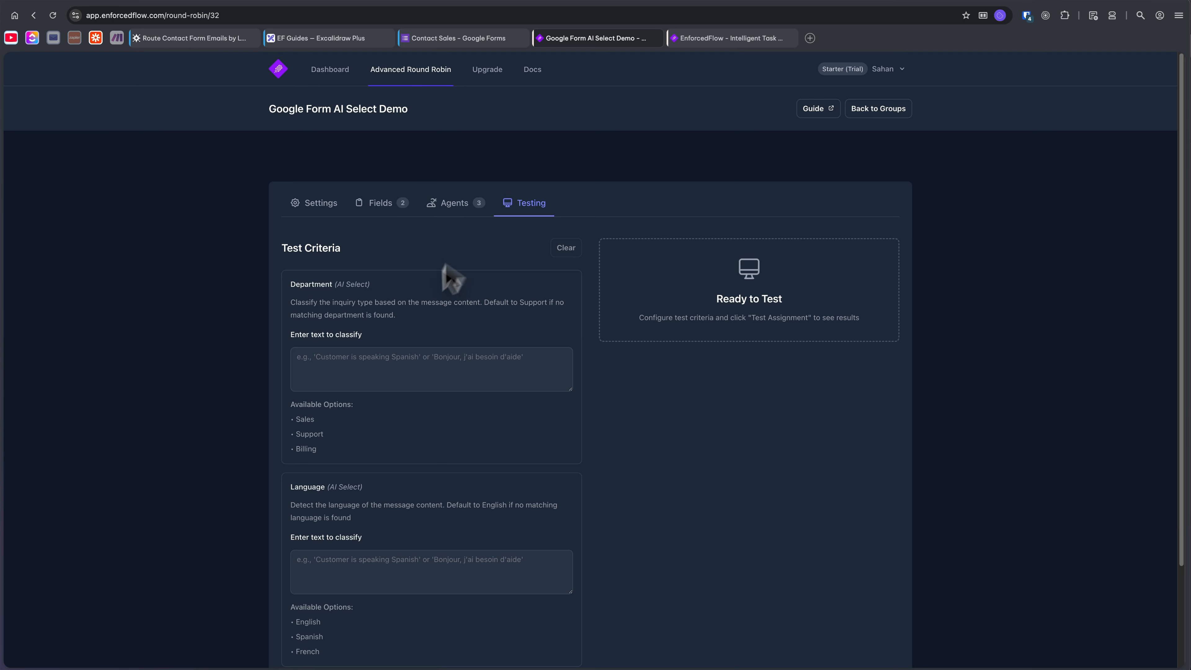
left_click(412, 359)
type("I want to cancel my subscription")
left_click(417, 555)
type("I want to cancel my subscription")
scroll(398, 563, "down", 3)
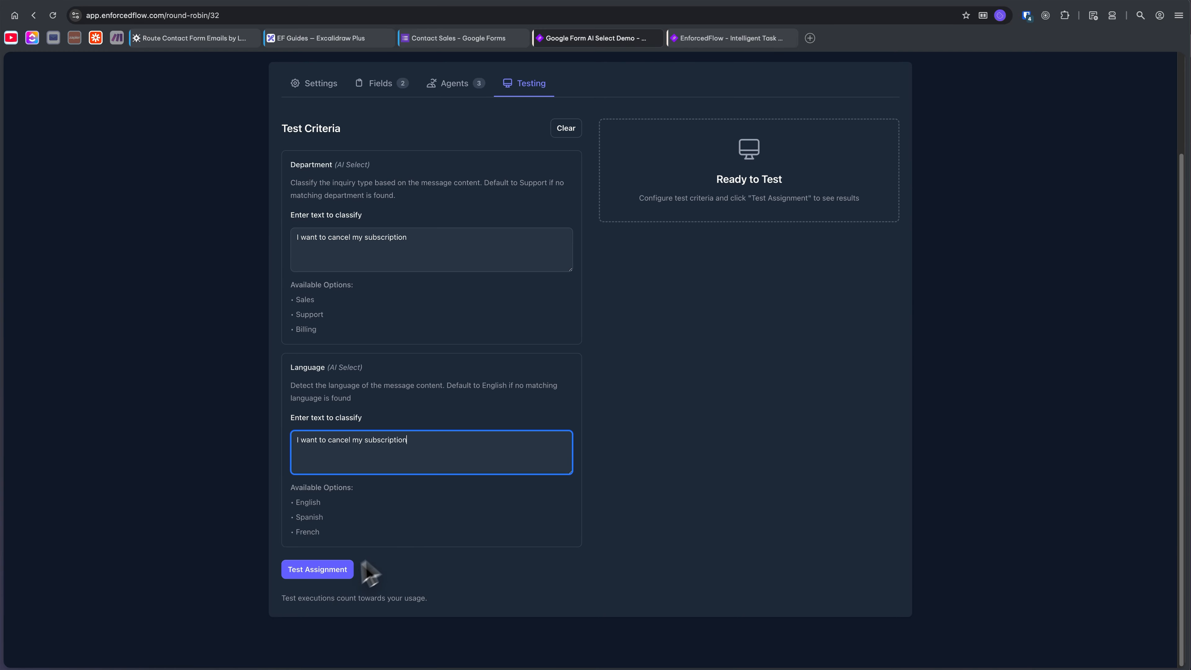
left_click(324, 573)
left_click_drag(604, 314, 582, 240)
left_click(701, 424)
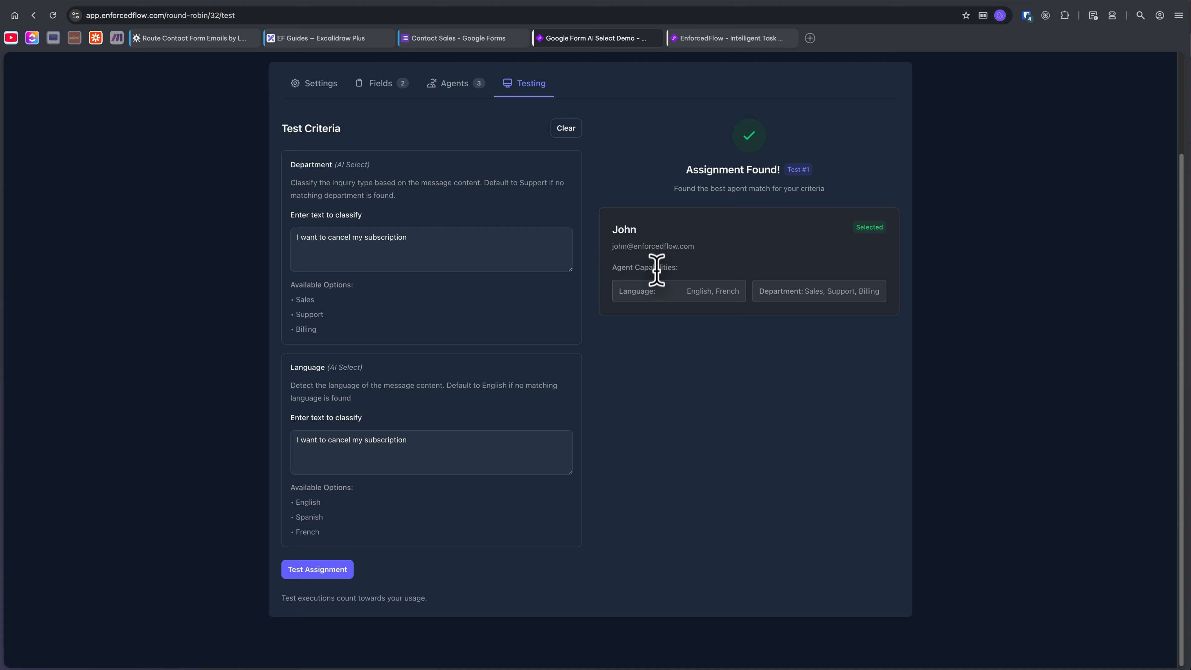
left_click(330, 572)
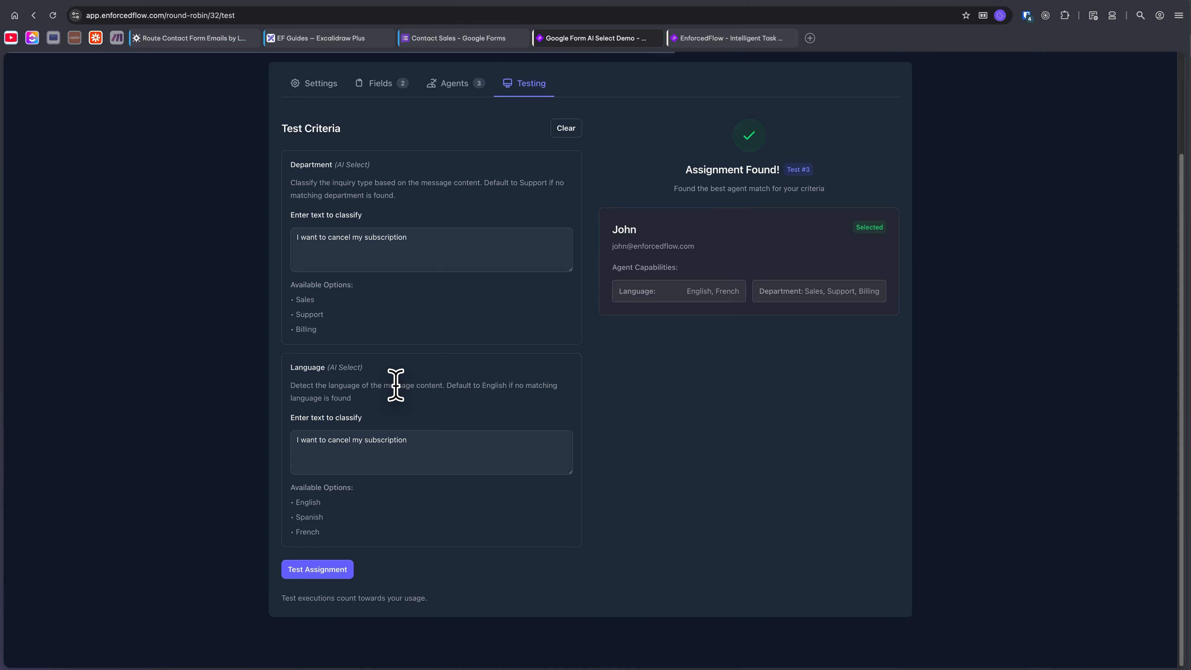
Switch to Zapier and review the Google Forms > Advance Round Robin Zap's steps alongside the Contact Sales Google Form.
scroll(393, 383, "up", 3)
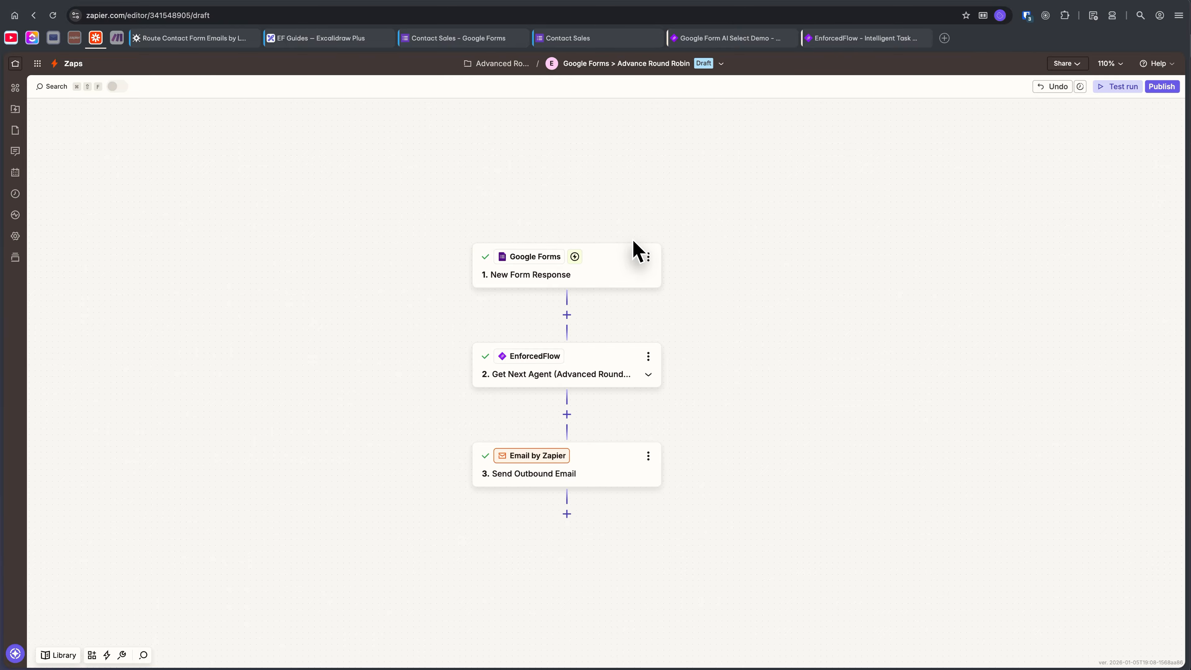
left_click_drag(683, 209, 708, 179)
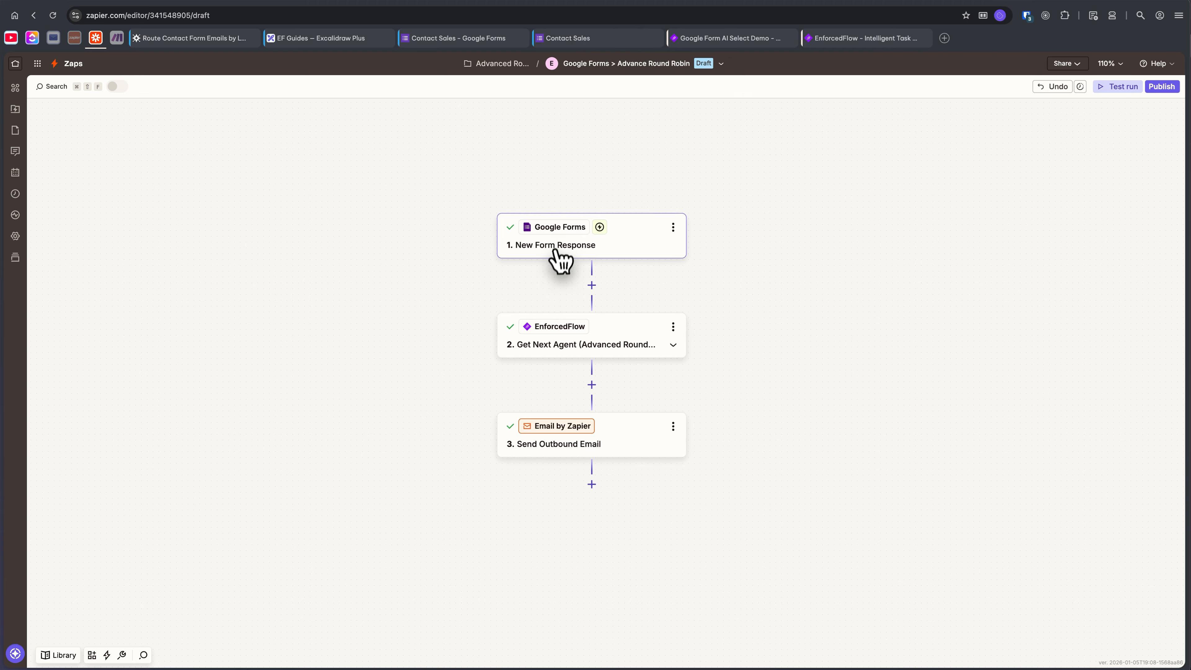
left_click(575, 41)
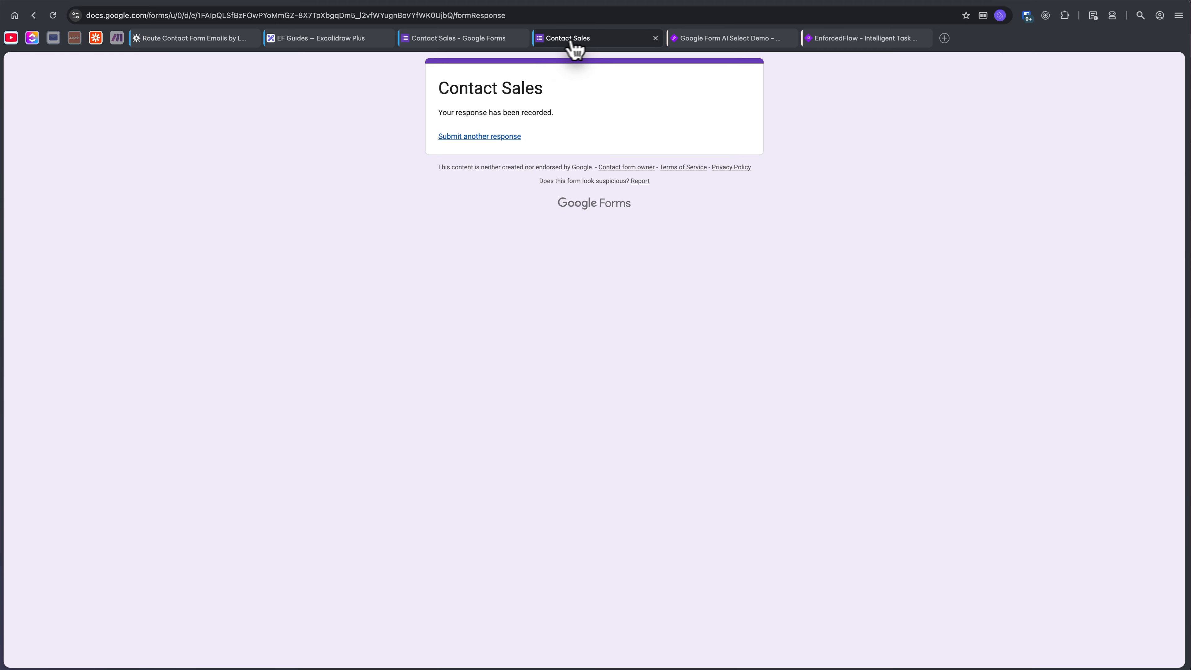
left_click(457, 38)
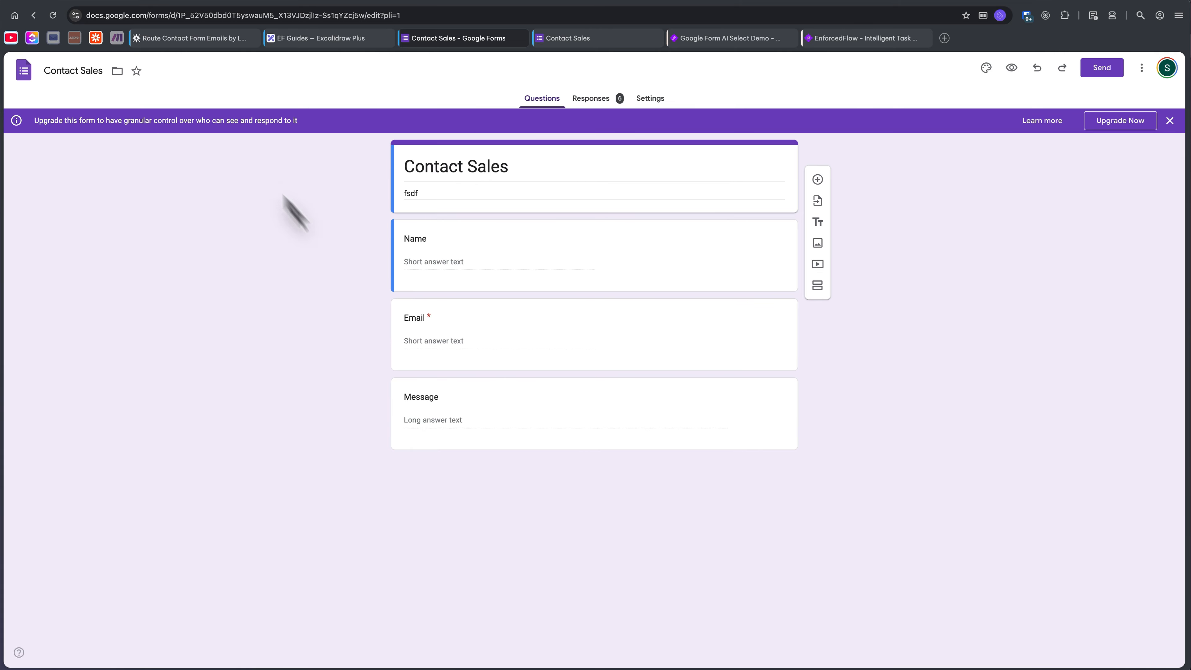
left_click(95, 37)
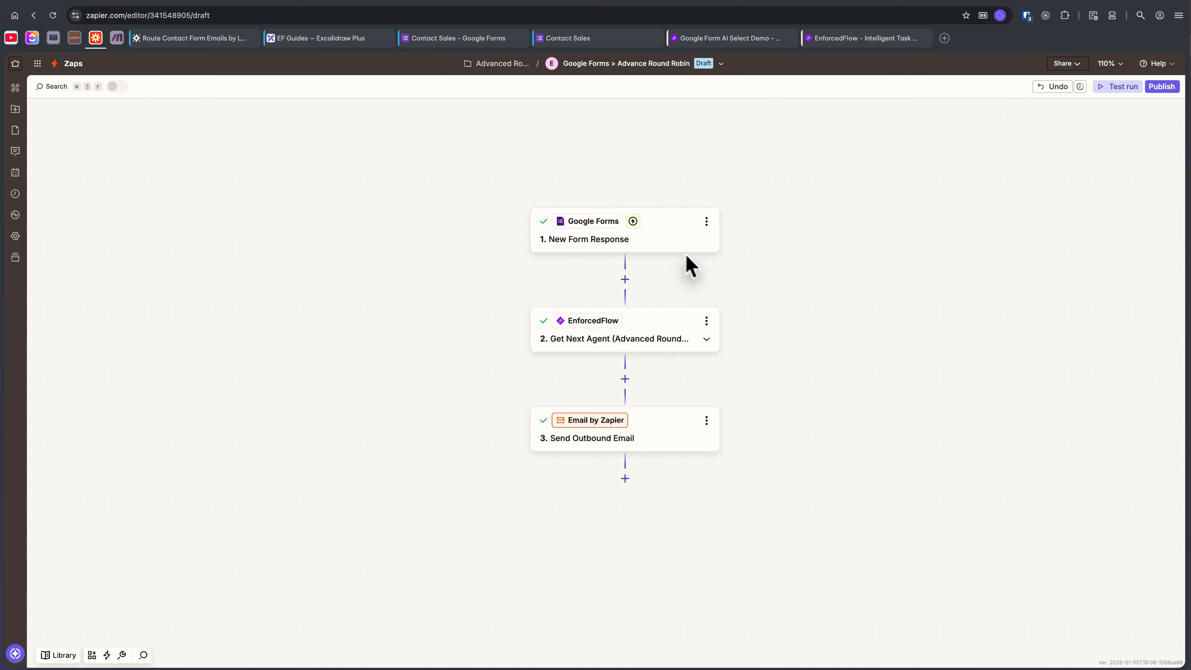
left_click(638, 338)
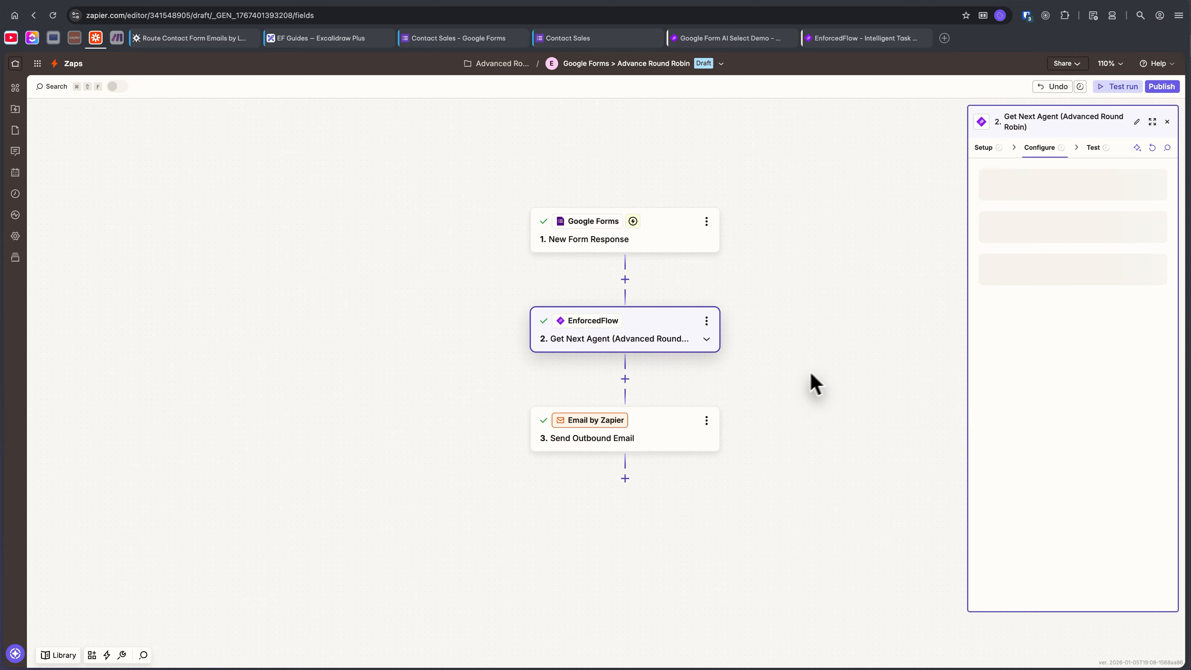
left_click(685, 452)
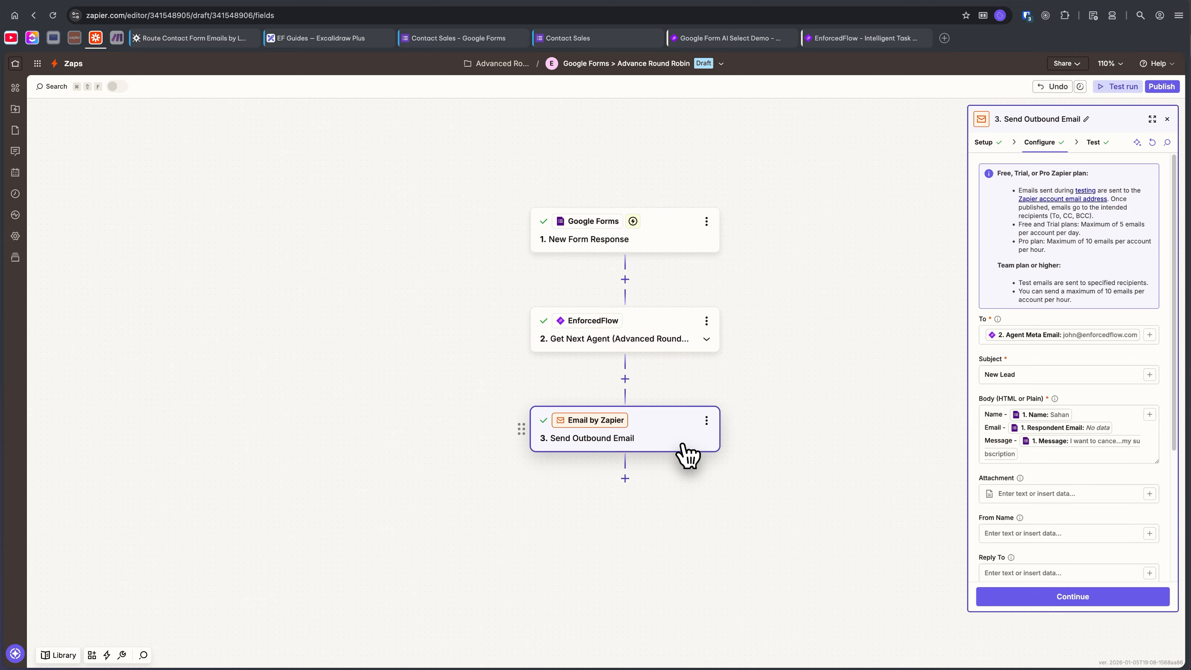
Go through the New Form Response trigger's setup for the Contact Sales form and continue with Form Response B as the test record.
left_click(692, 239)
left_click(983, 142)
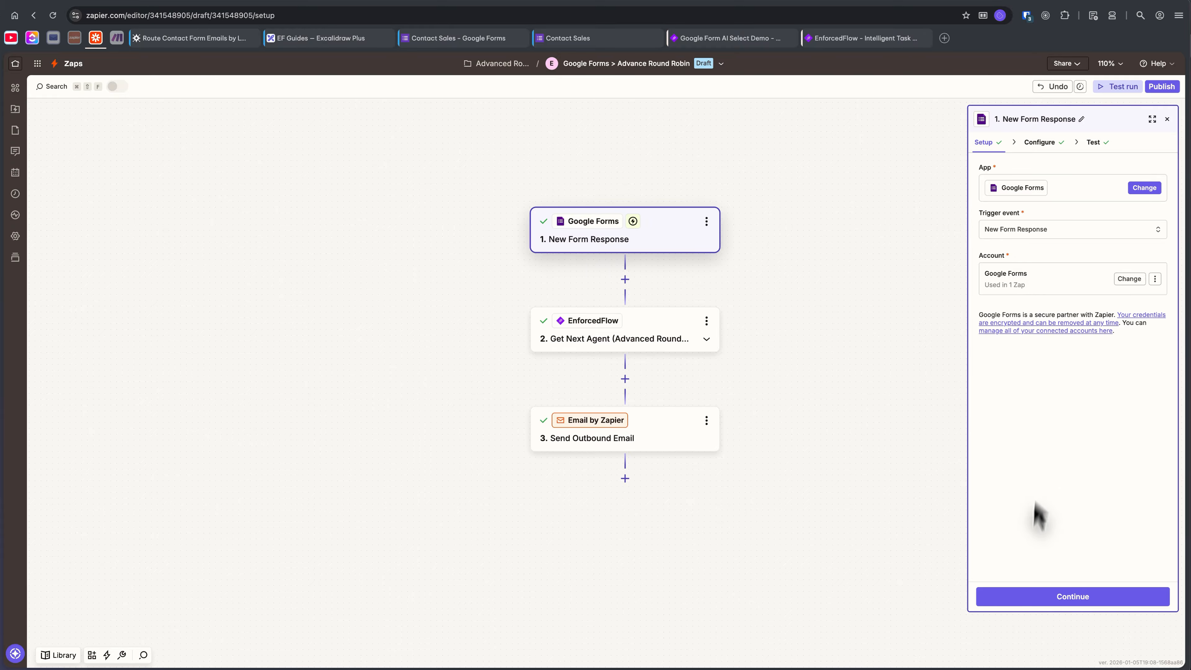
left_click(1049, 596)
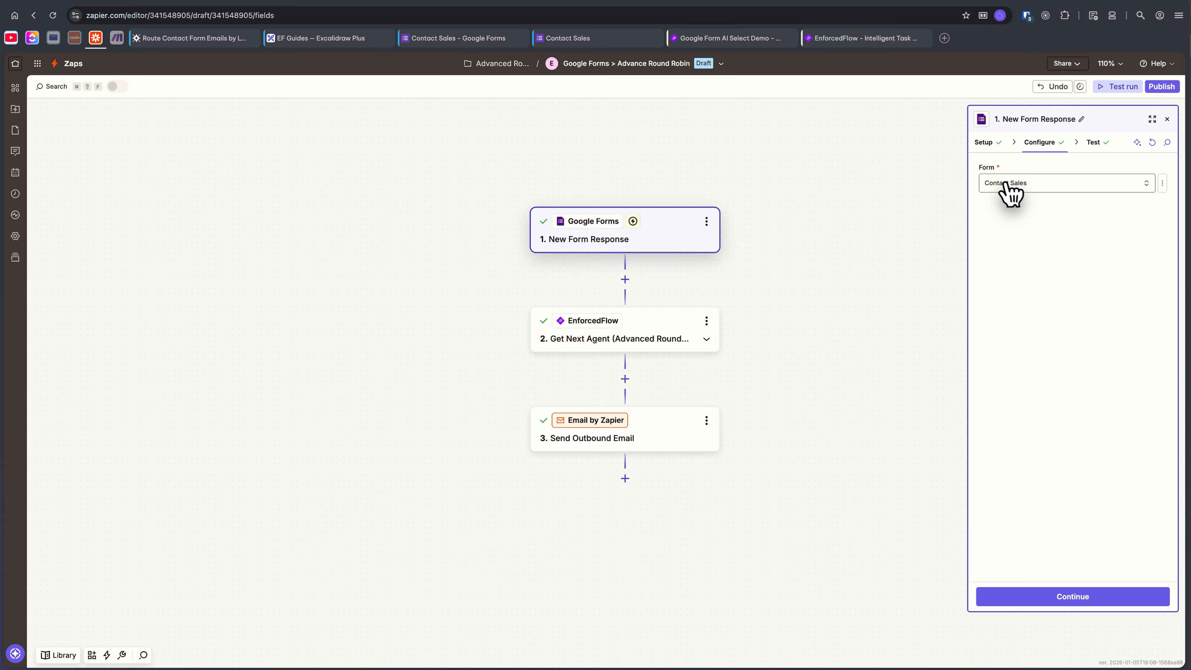
left_click(1076, 596)
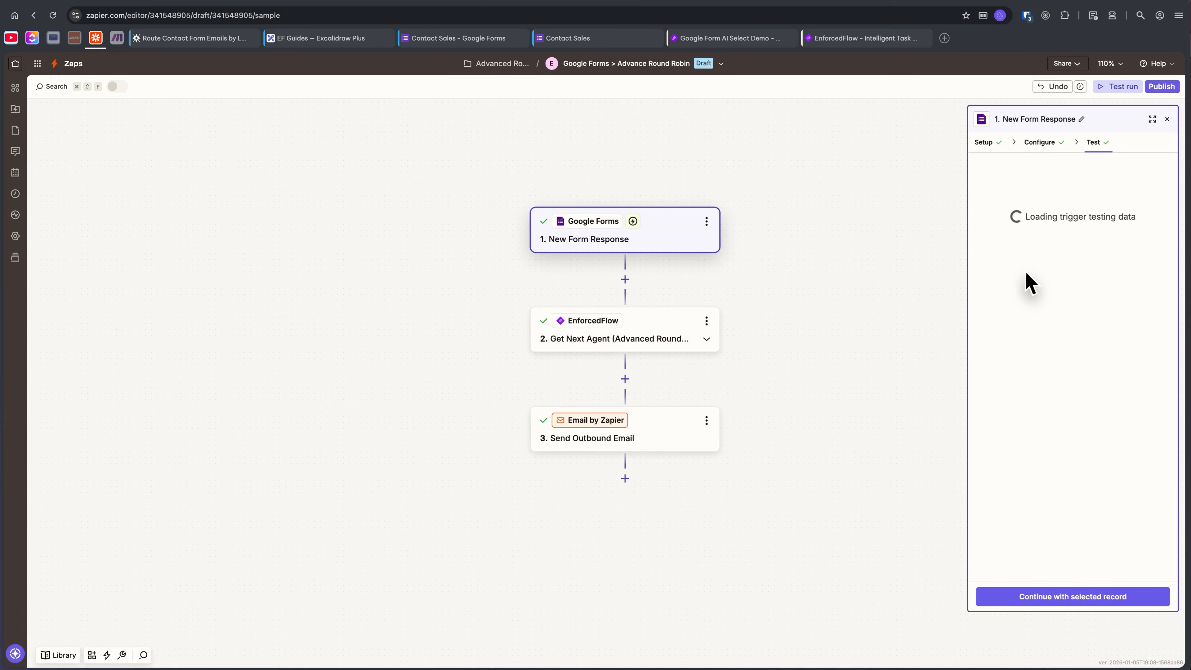
left_click(1080, 270)
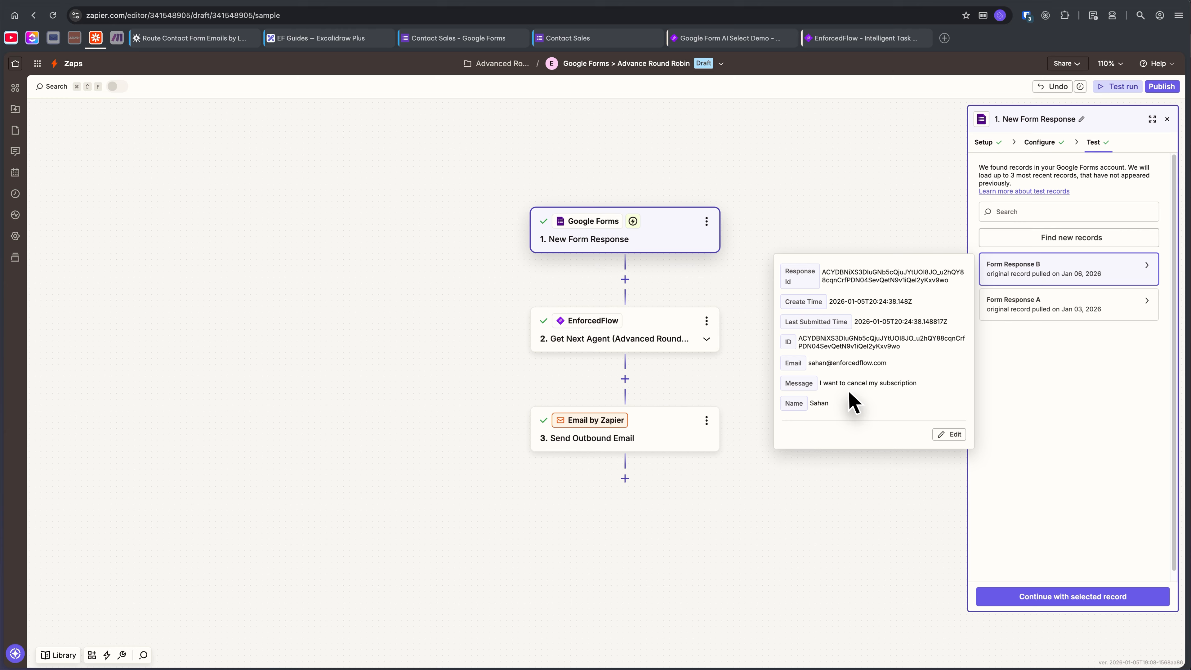
left_click_drag(818, 383, 915, 383)
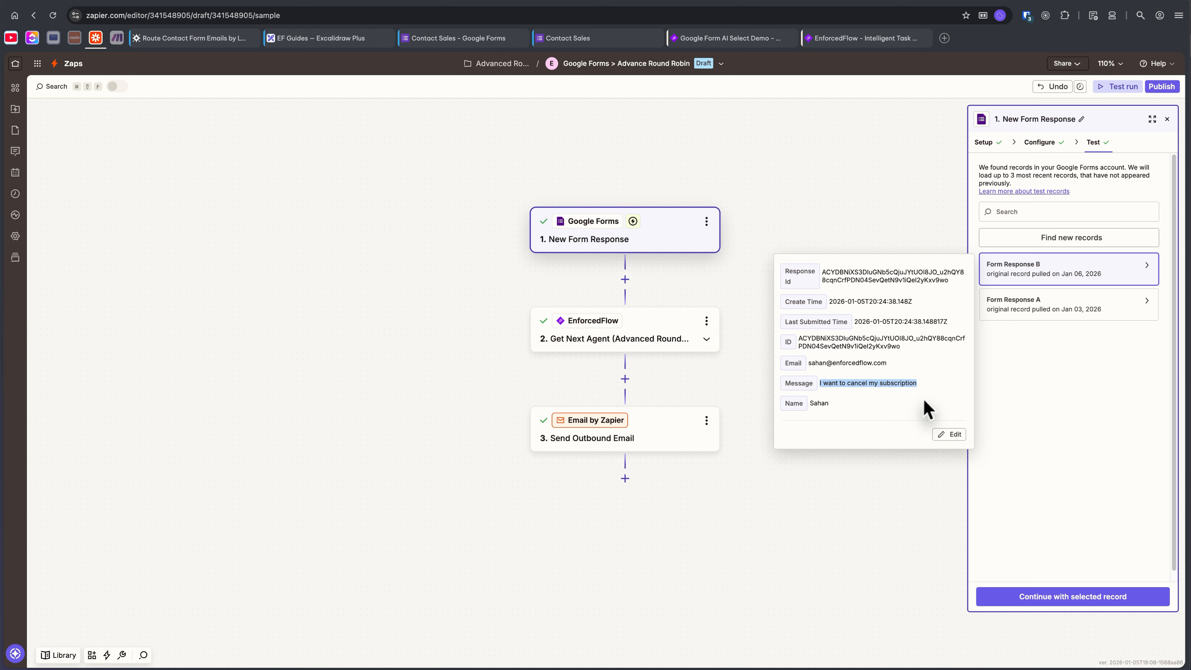
left_click(837, 368)
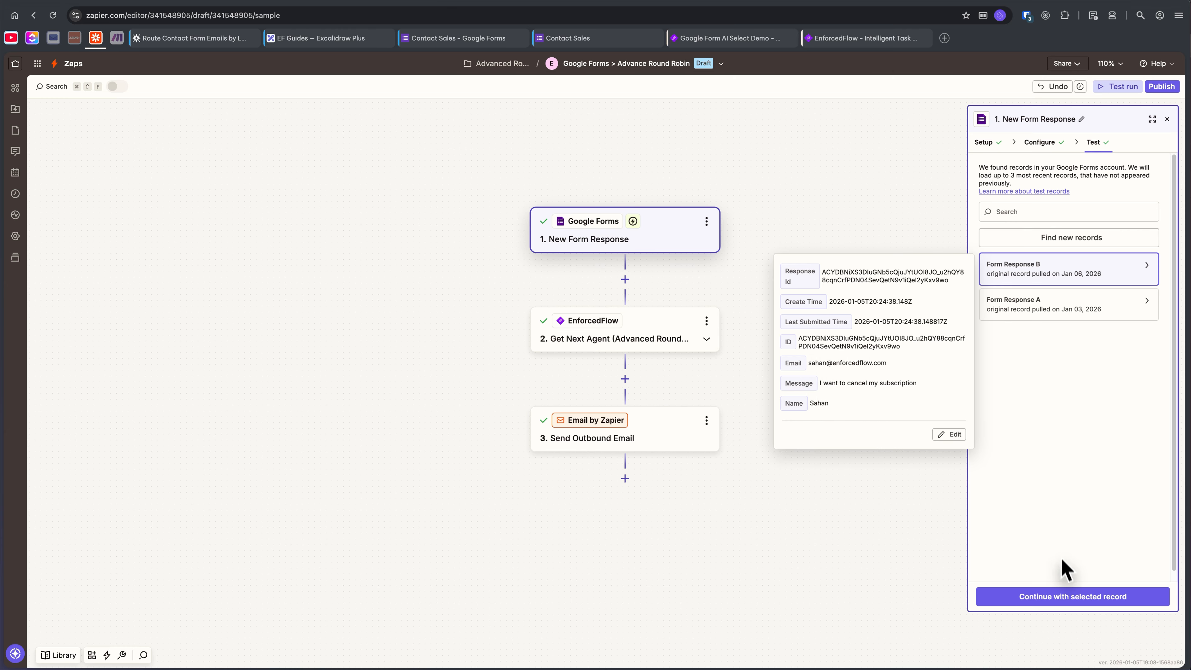
left_click(1031, 595)
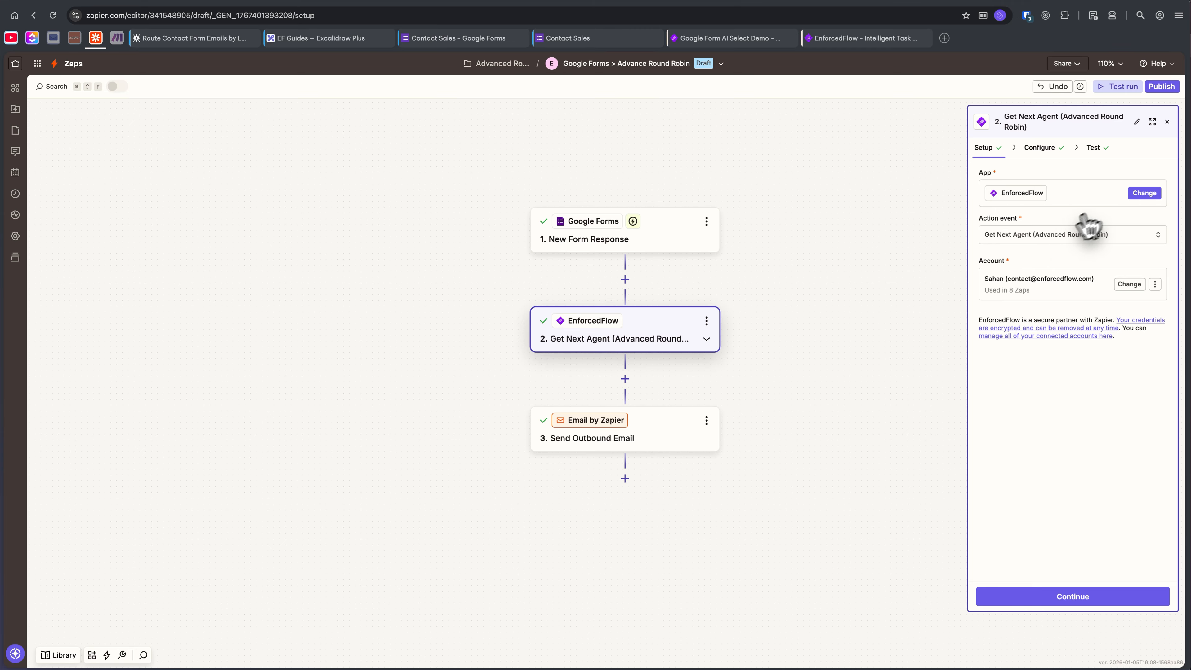
Use EnforcedFlow's Get Next Agent (Advanced Round Robin) event in the second step and choose Google Form AI Select Demo as its round robin group.
left_click(1143, 193)
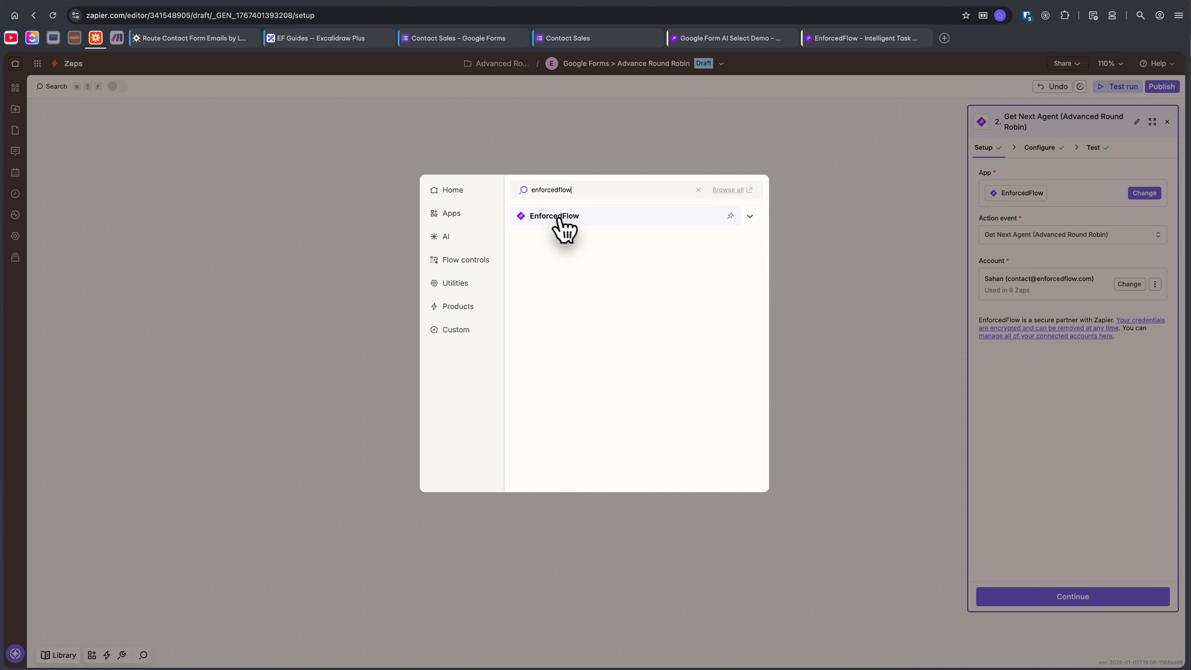
left_click(814, 249)
left_click(1060, 234)
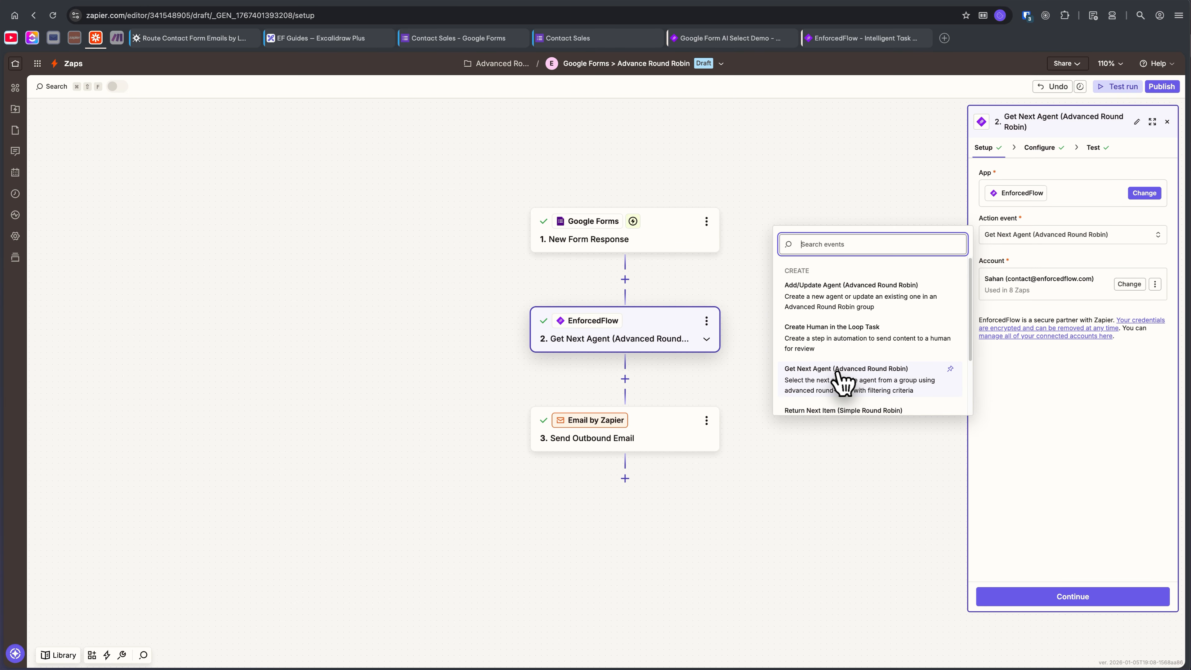
left_click(889, 370)
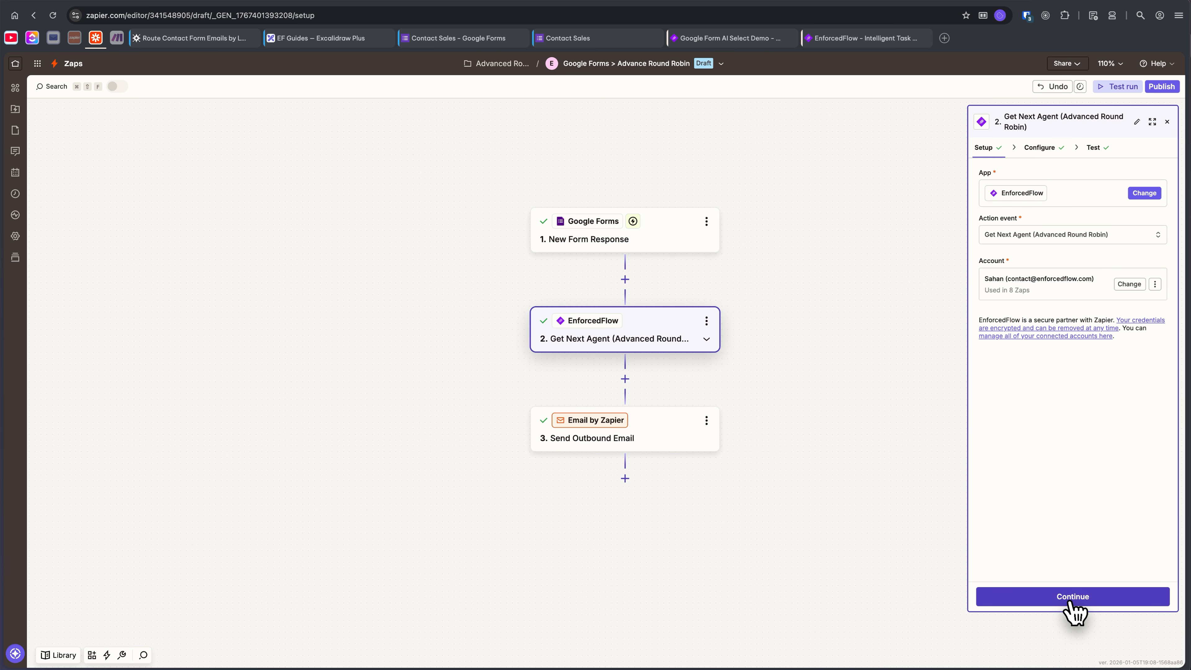
left_click(1098, 595)
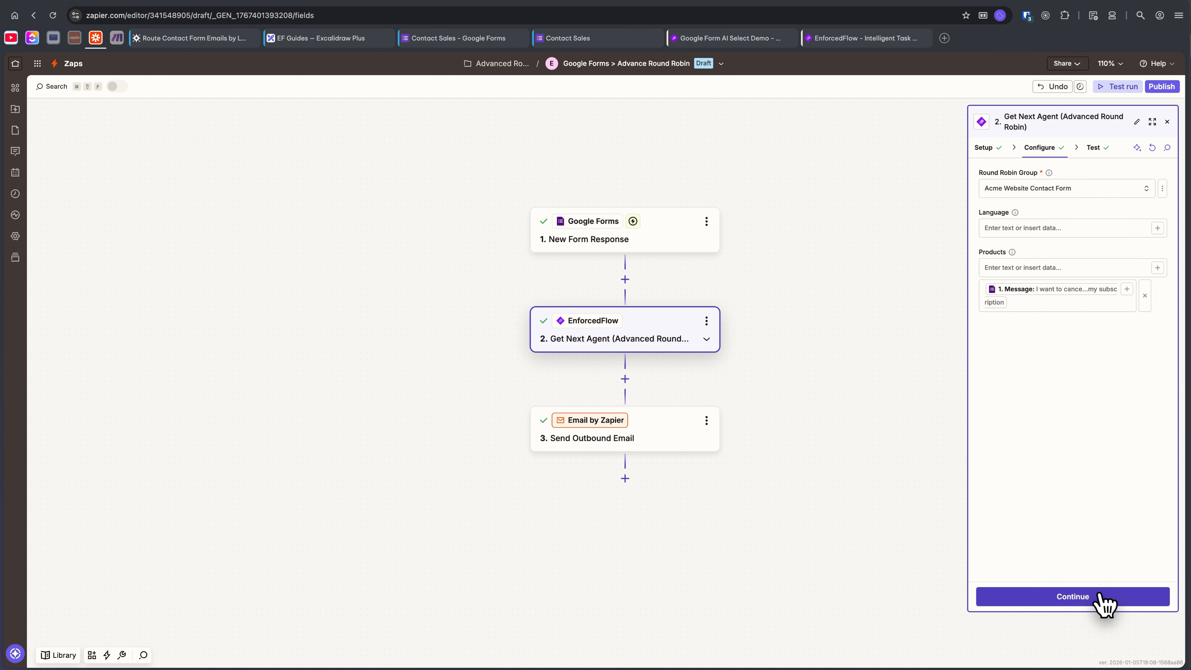
left_click(1146, 189)
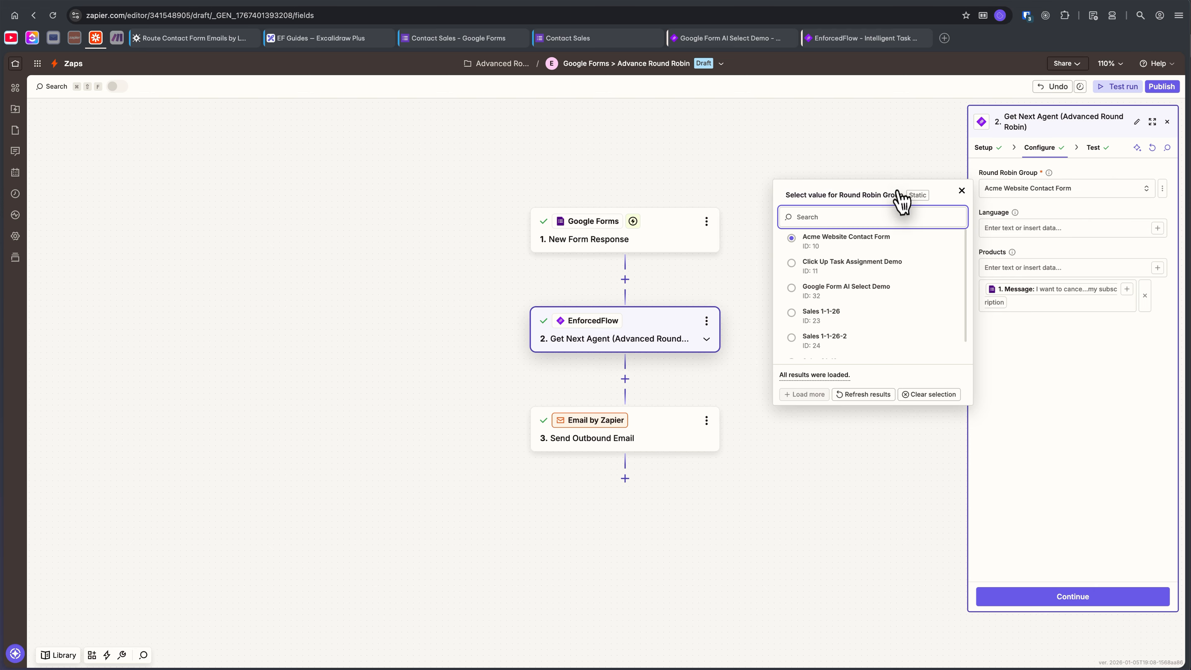
left_click(867, 291)
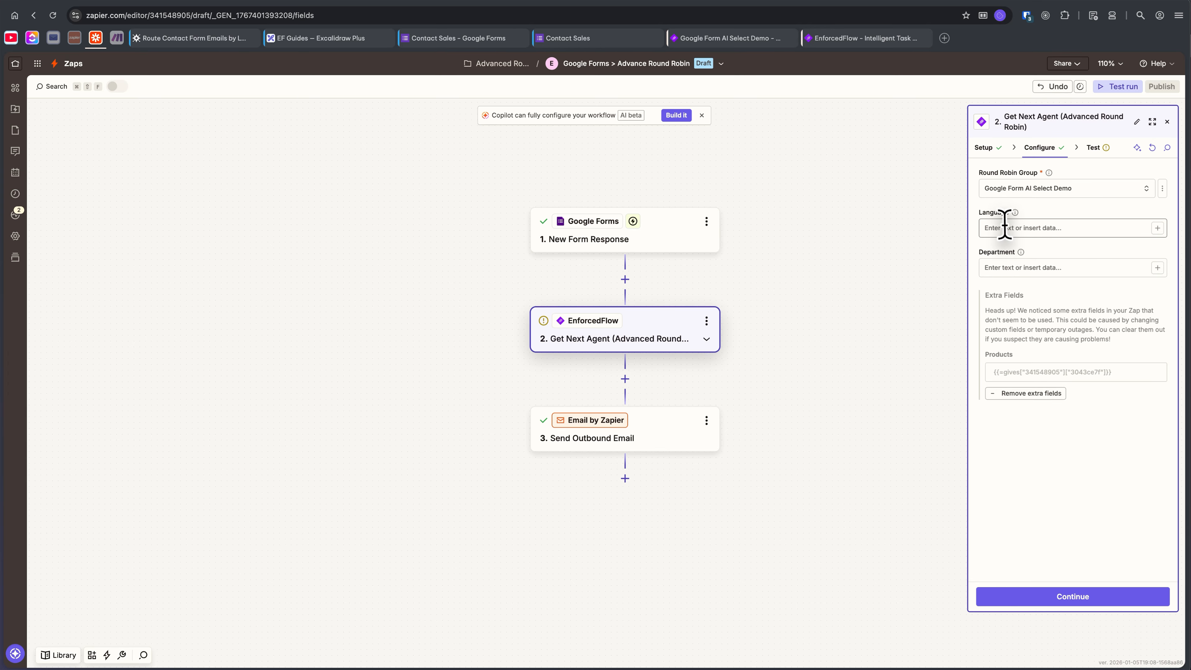
Map the form response's Message to both Language and Department, and remove the unused extra Products field.
left_click(1002, 227)
type("/")
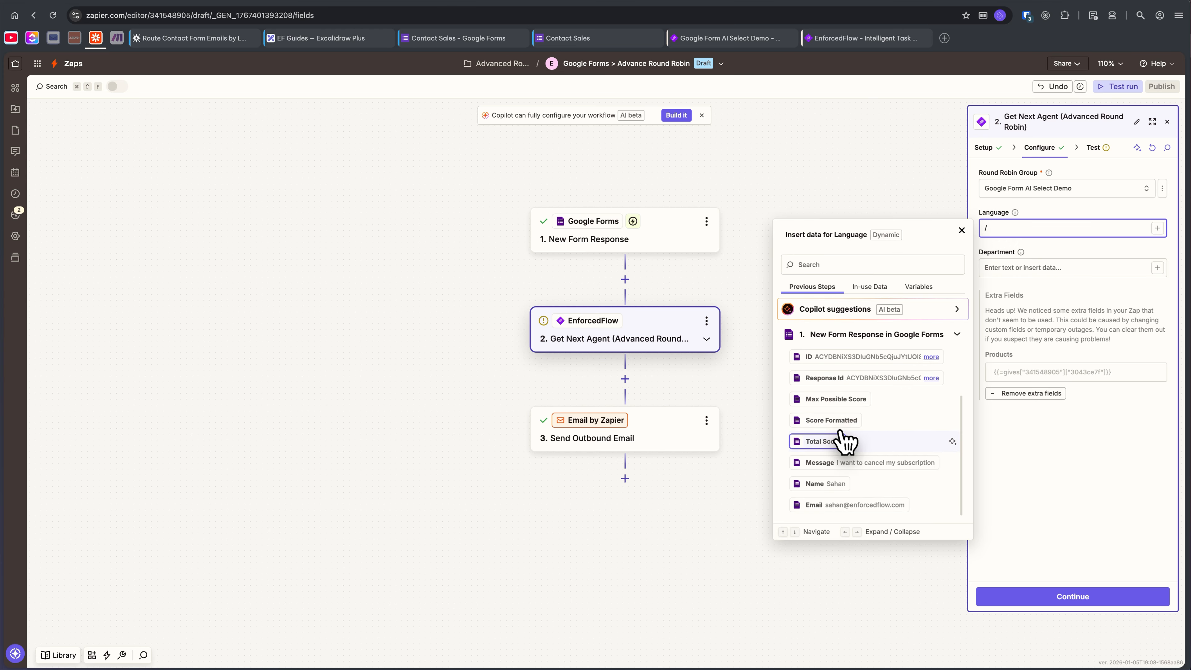
left_click(839, 464)
left_click(1026, 267)
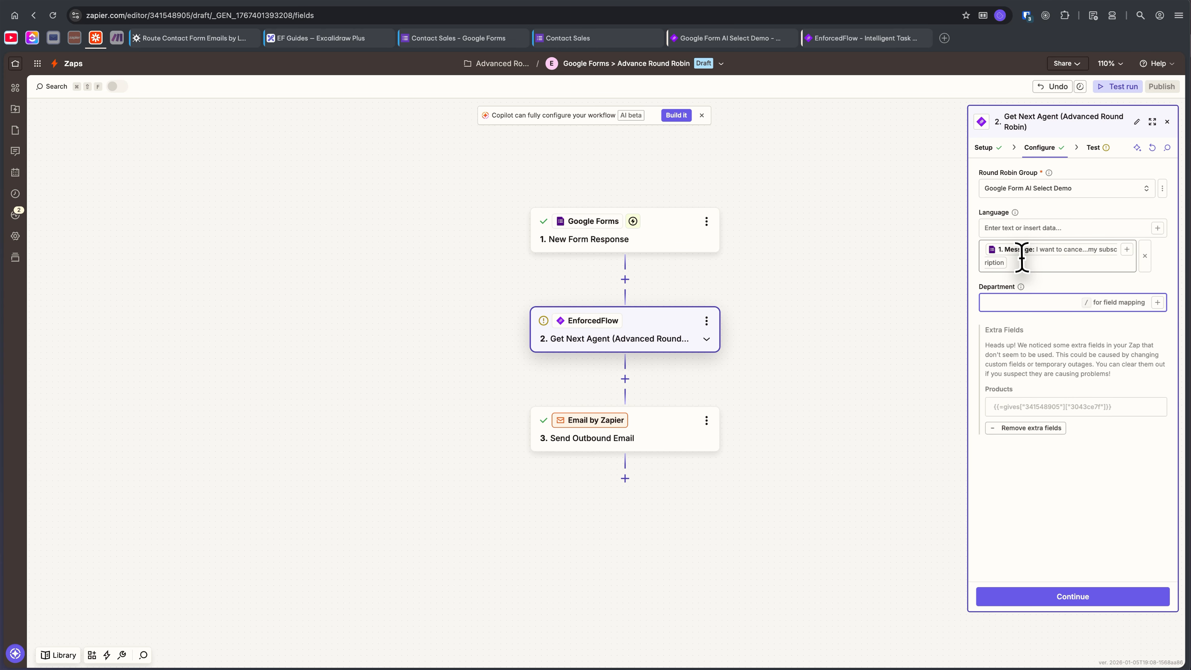
type("/")
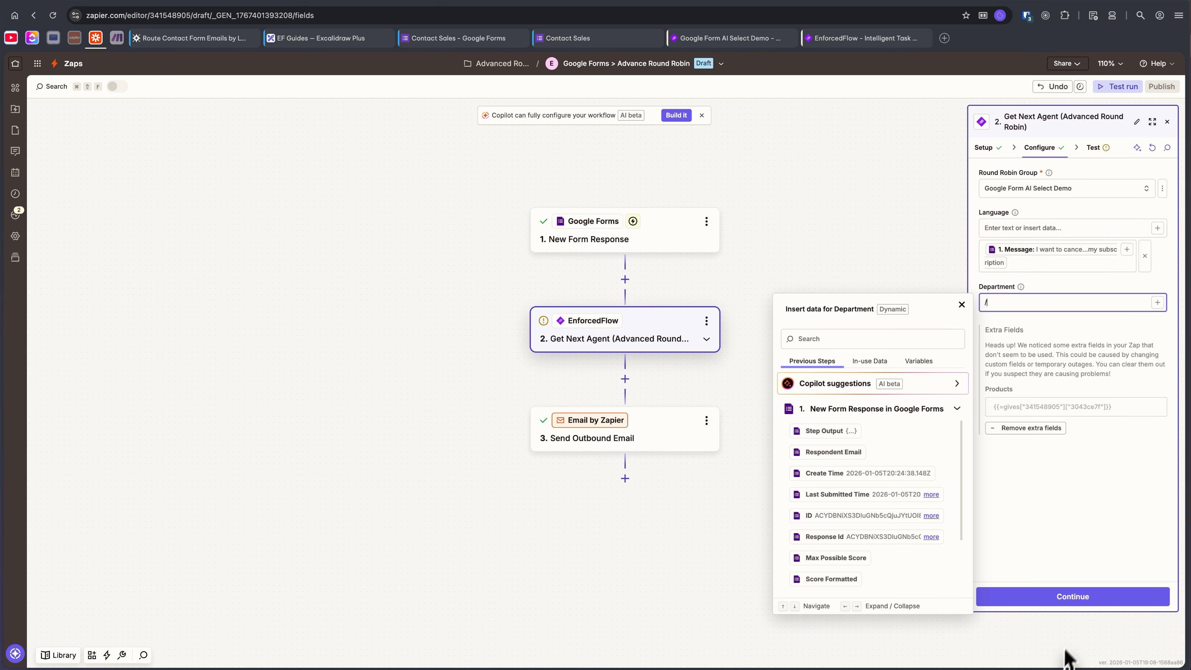
left_click(838, 536)
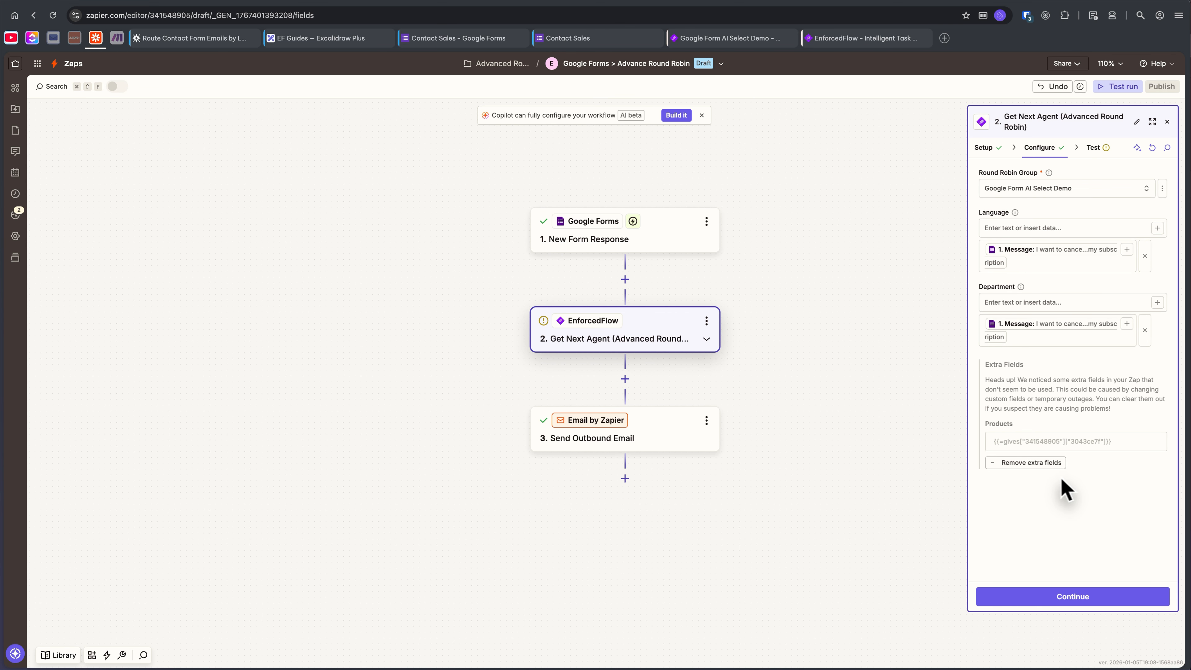
left_click(1057, 465)
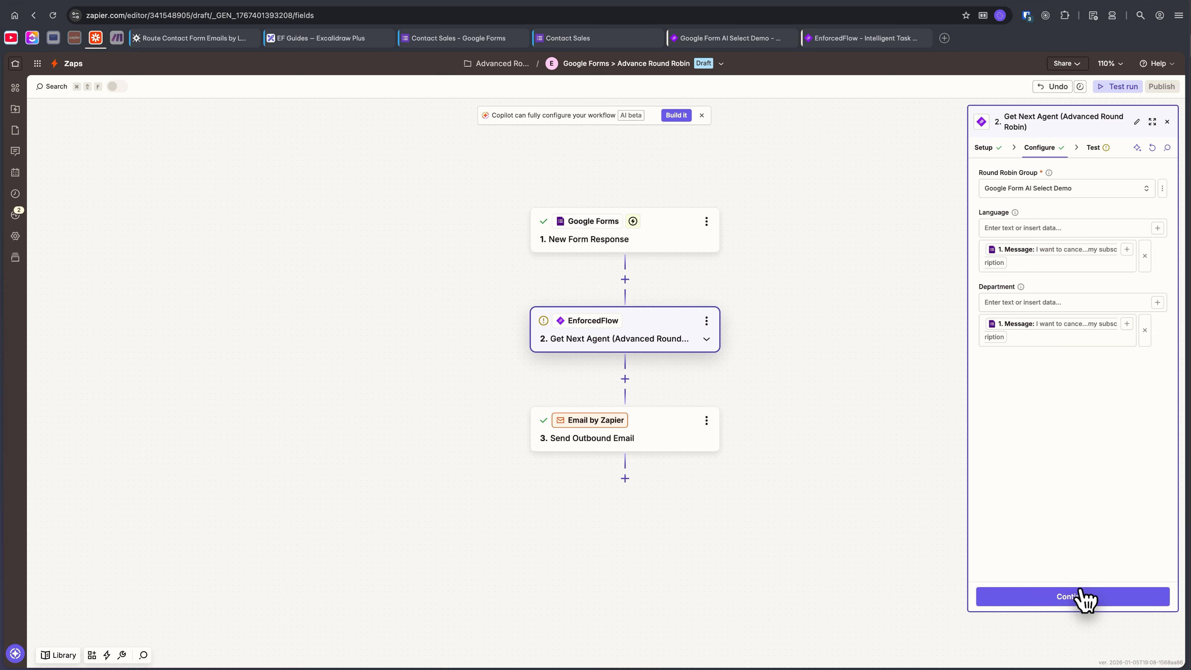
Test the Get Next Agent step with the mapped message and continue to the Send Outbound Email step.
left_click(1083, 597)
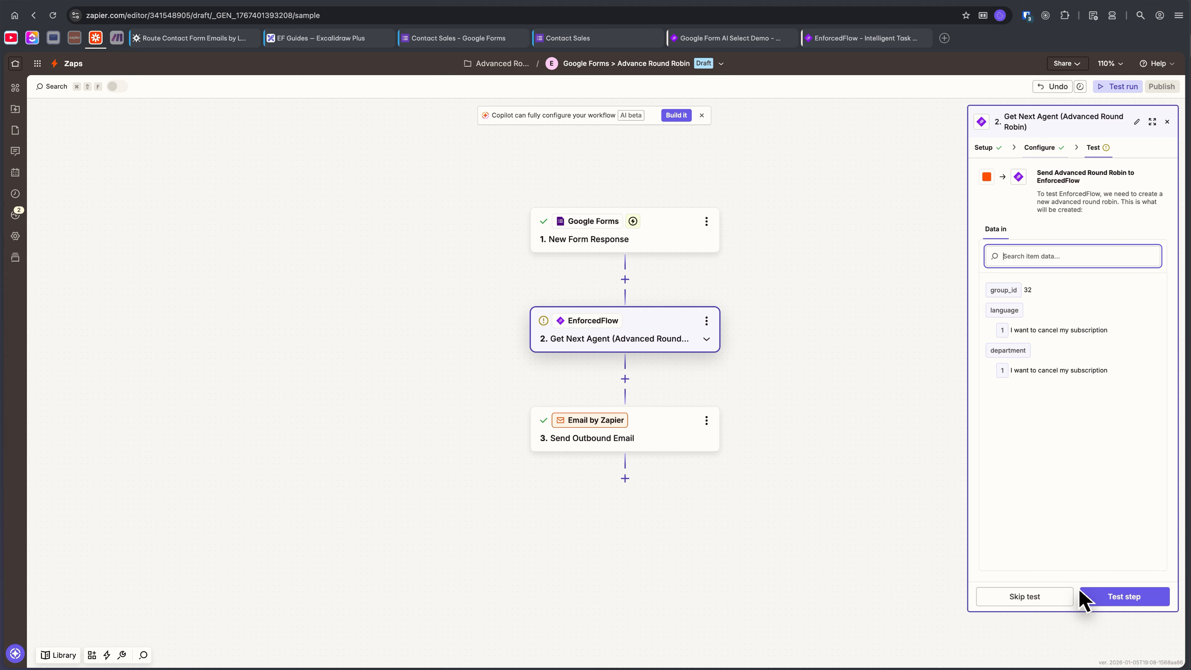
left_click(1106, 597)
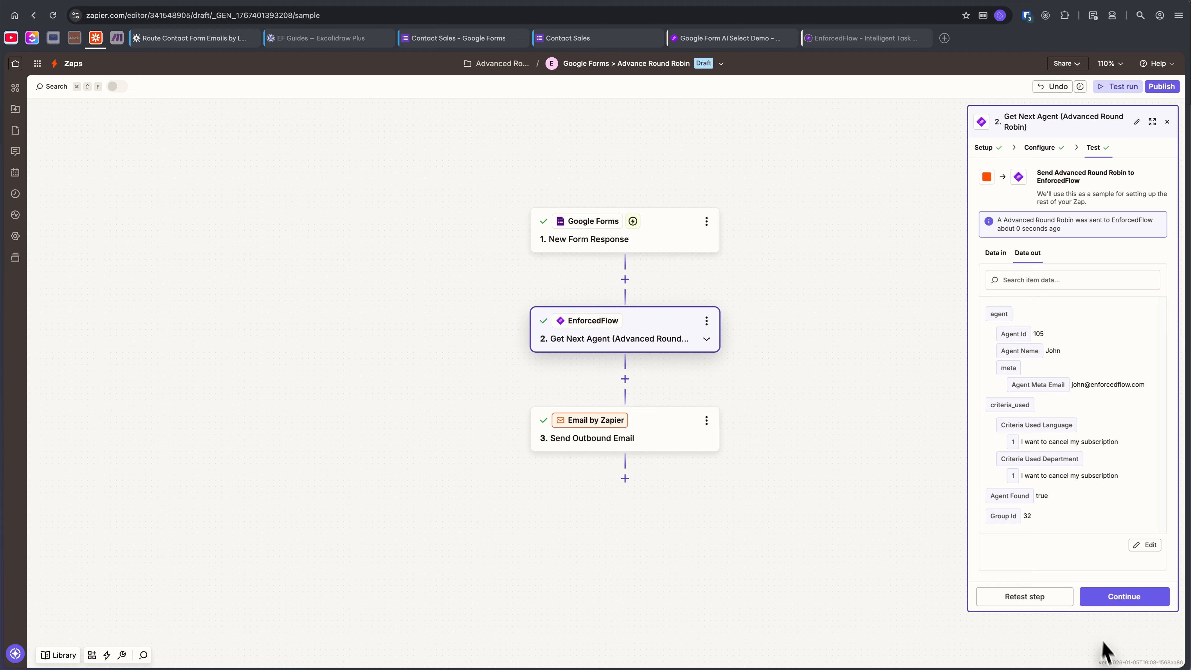
left_click(1146, 593)
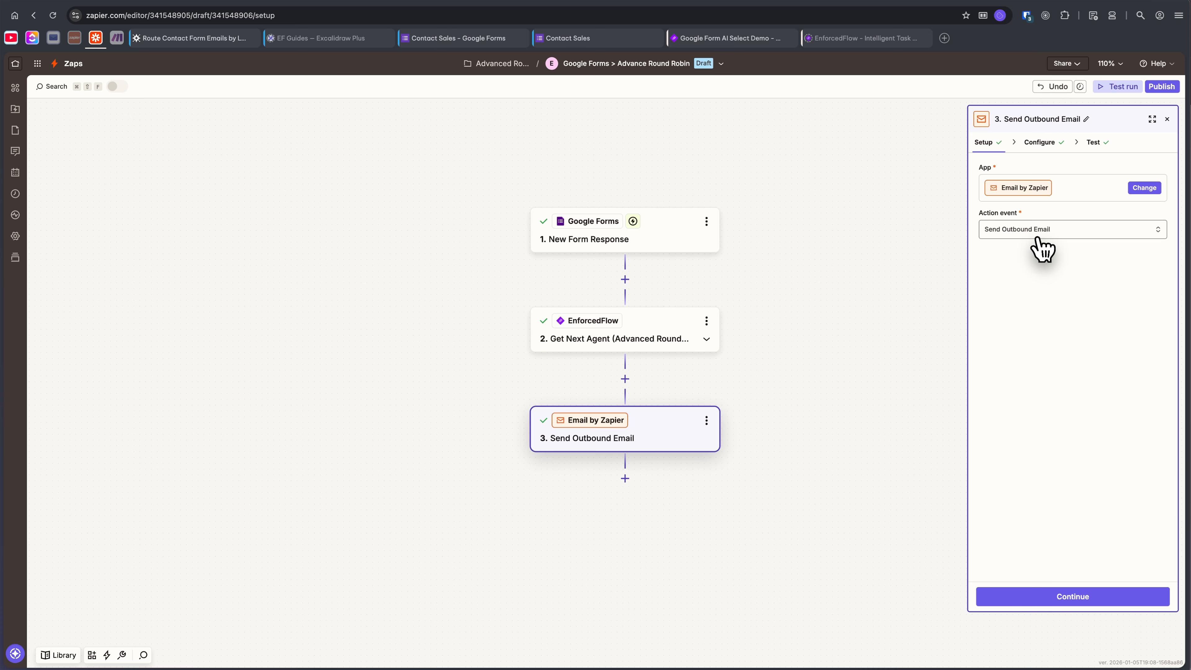
Replace the outbound email's To recipient with the Agent Meta Email from the Get Next Agent step.
left_click(1062, 598)
scroll(1031, 364, "down", 1)
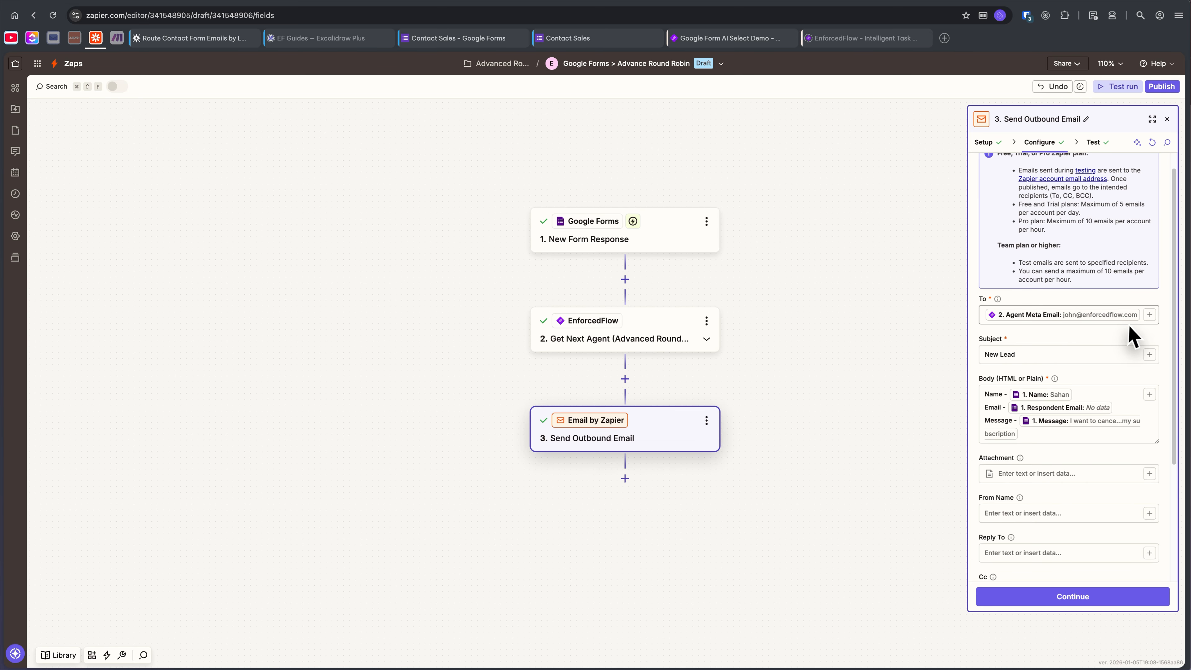
left_click(1139, 313)
key("BackSpace")
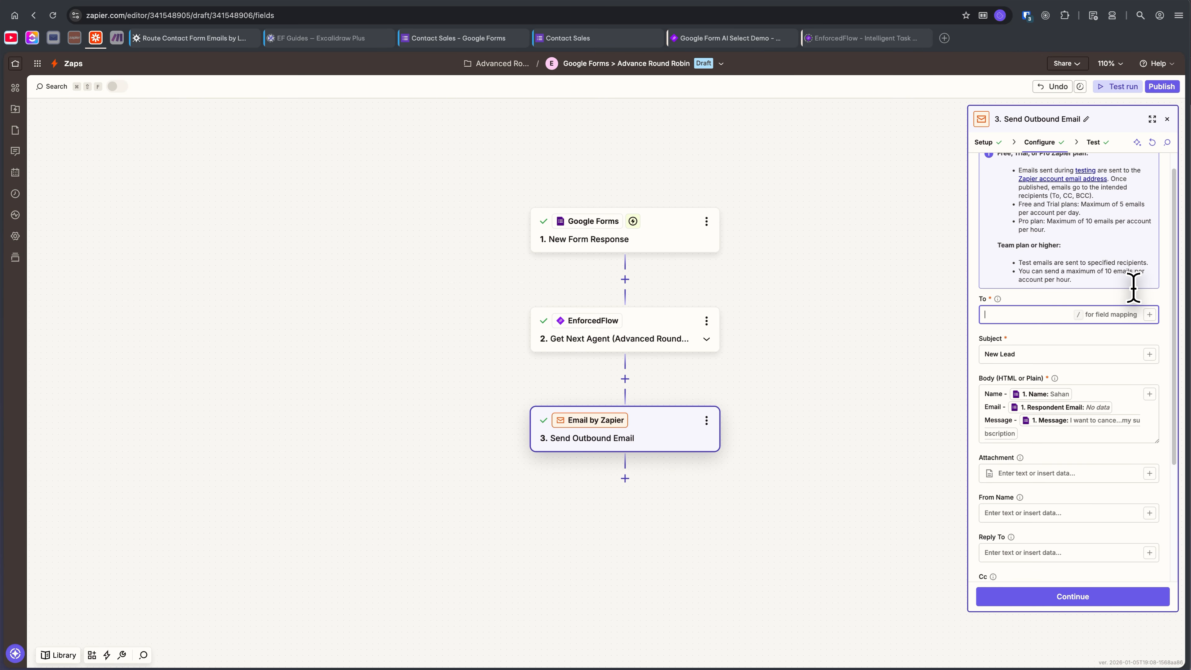
type("/")
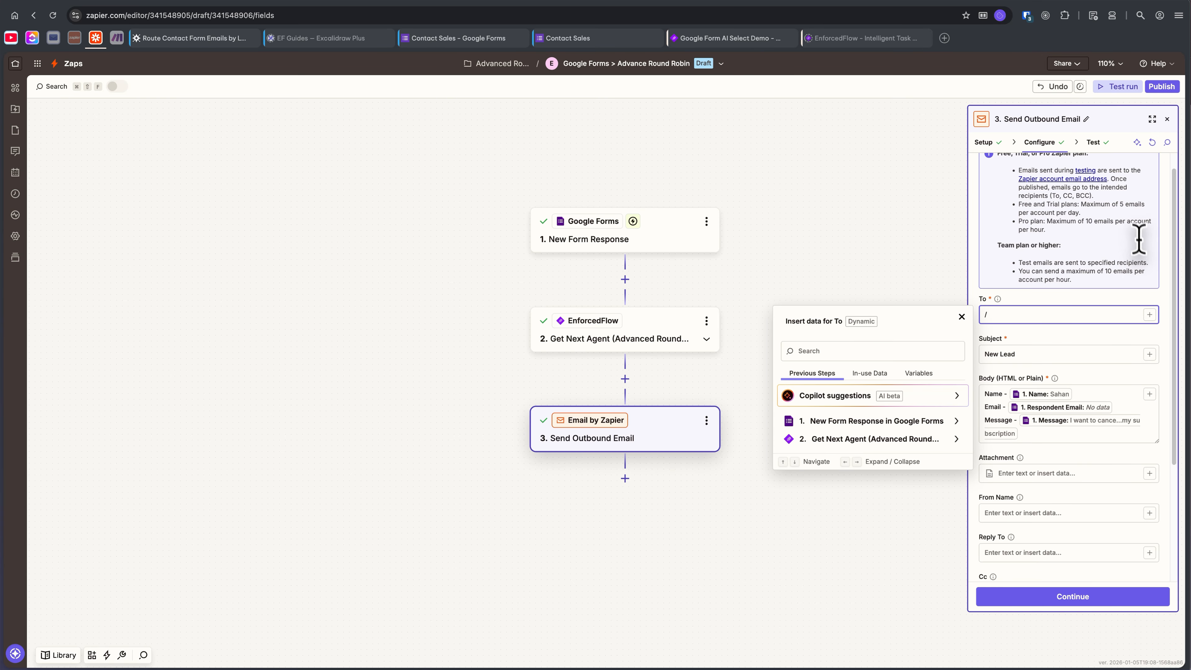
left_click(909, 440)
scroll(823, 539, "down", 1)
scroll(837, 554, "down", 1)
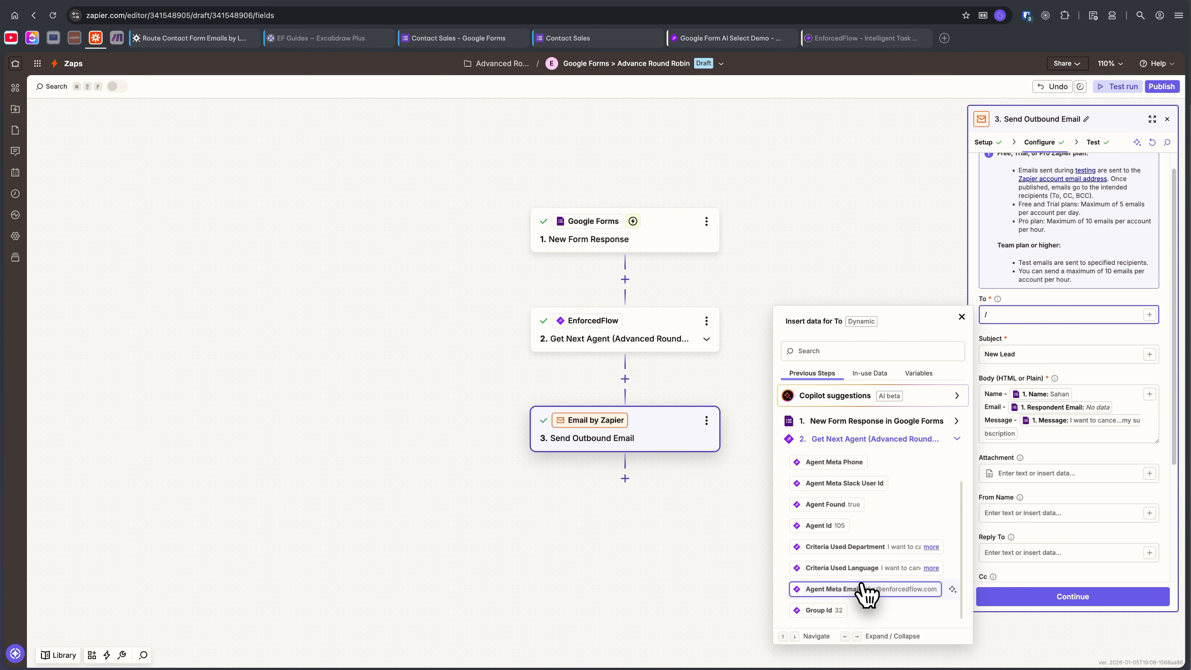
left_click(856, 588)
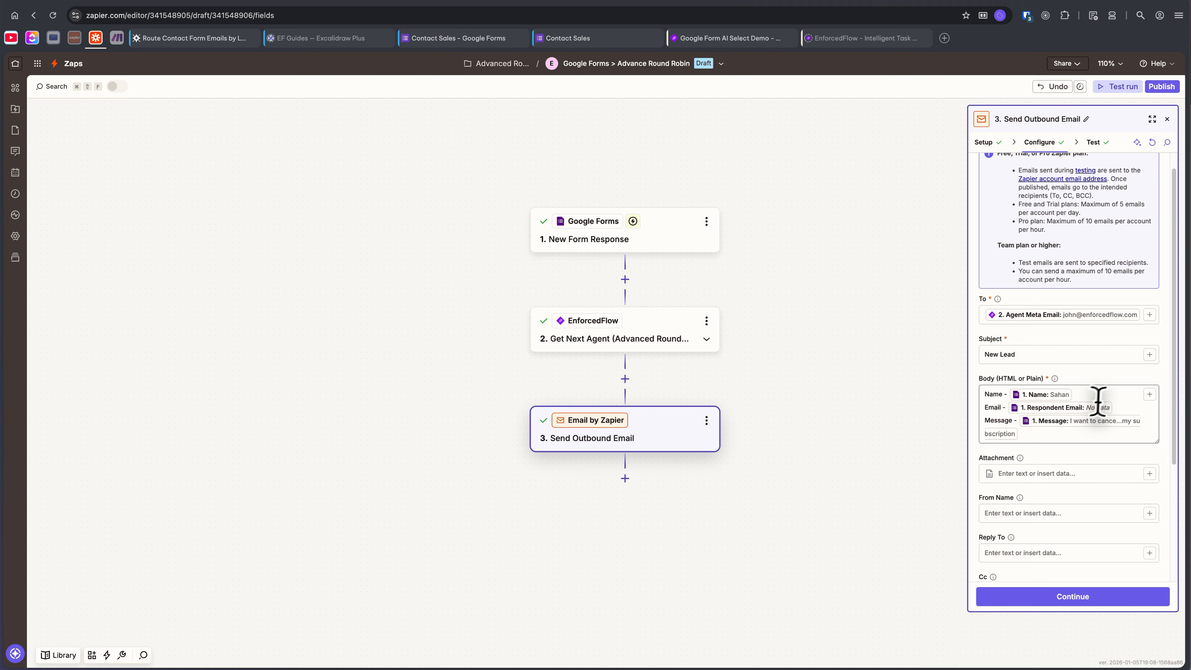
Check the Contact Sales form's questions, and review the outbound email's test data in Zapier.
left_click(440, 39)
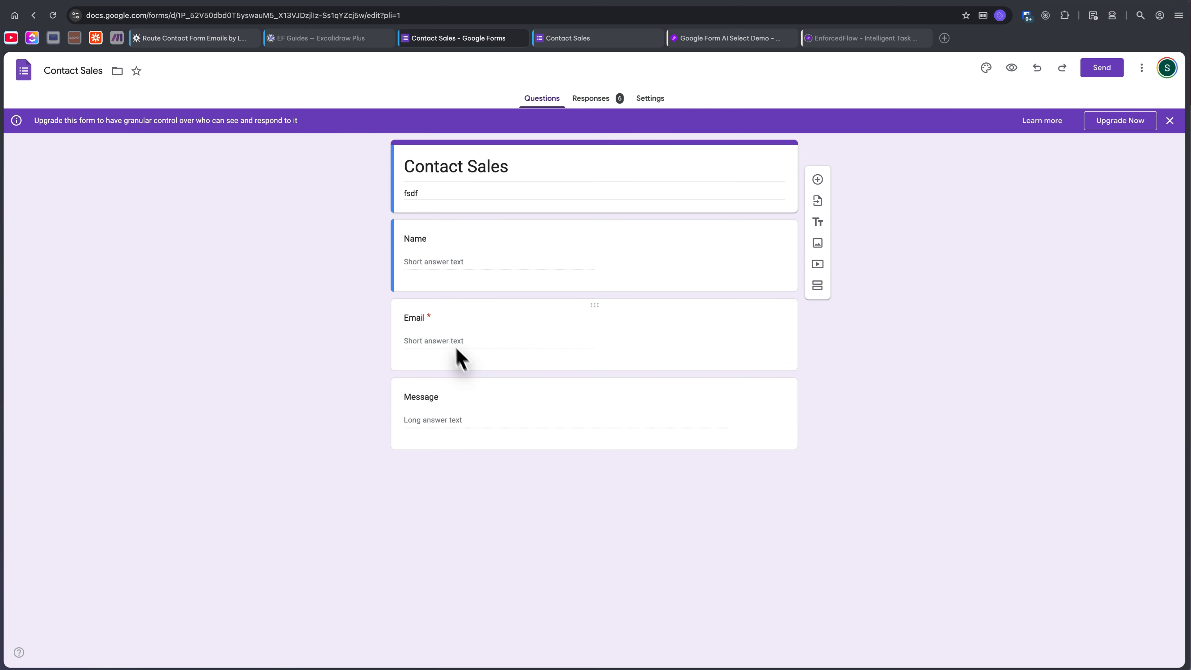
left_click(97, 42)
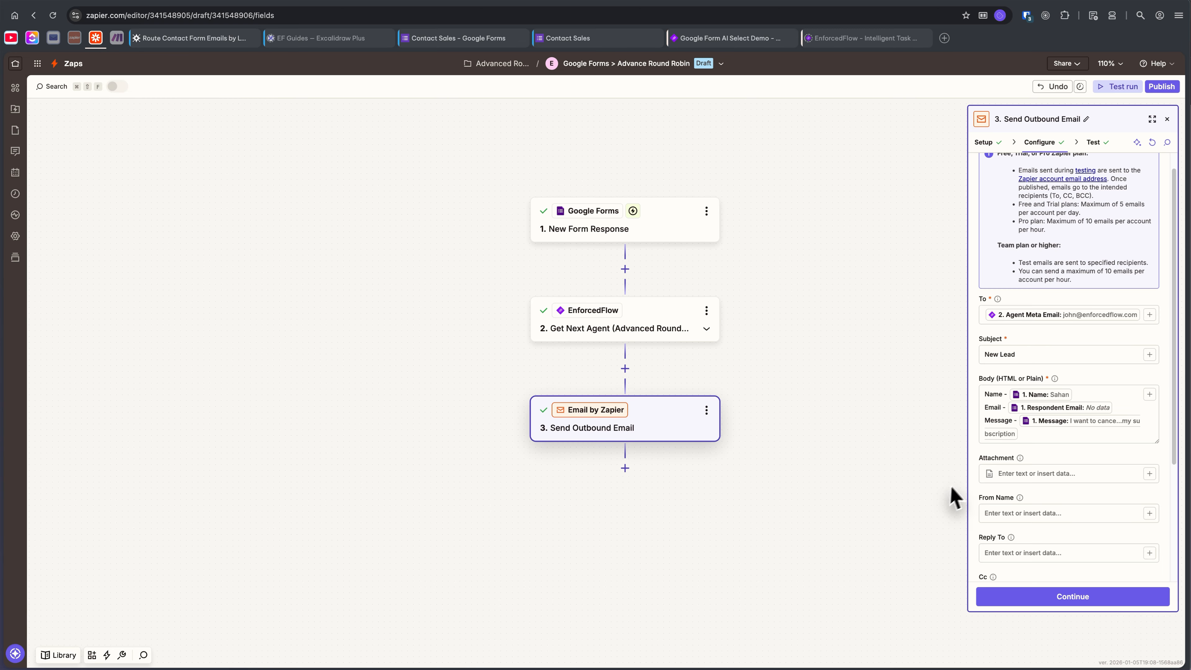
left_click(1039, 600)
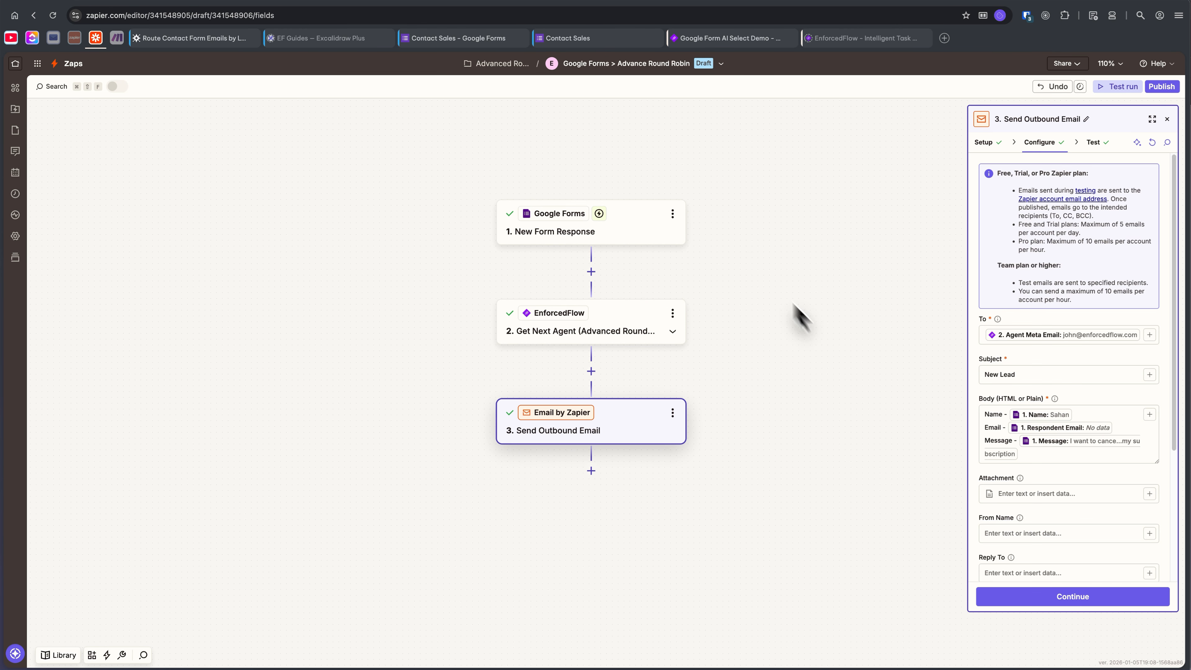
left_click_drag(729, 197, 748, 169)
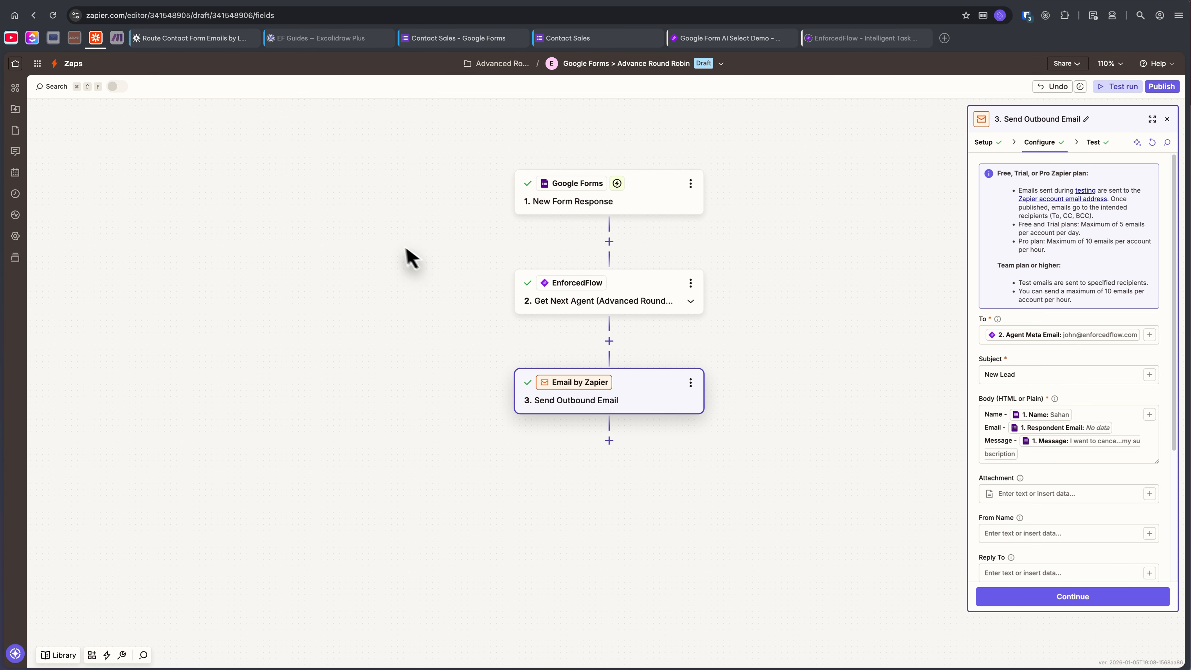
Look over the EnforcedFlow Docs guide on routing contact form emails by language and department, and return to the Zap.
left_click(189, 39)
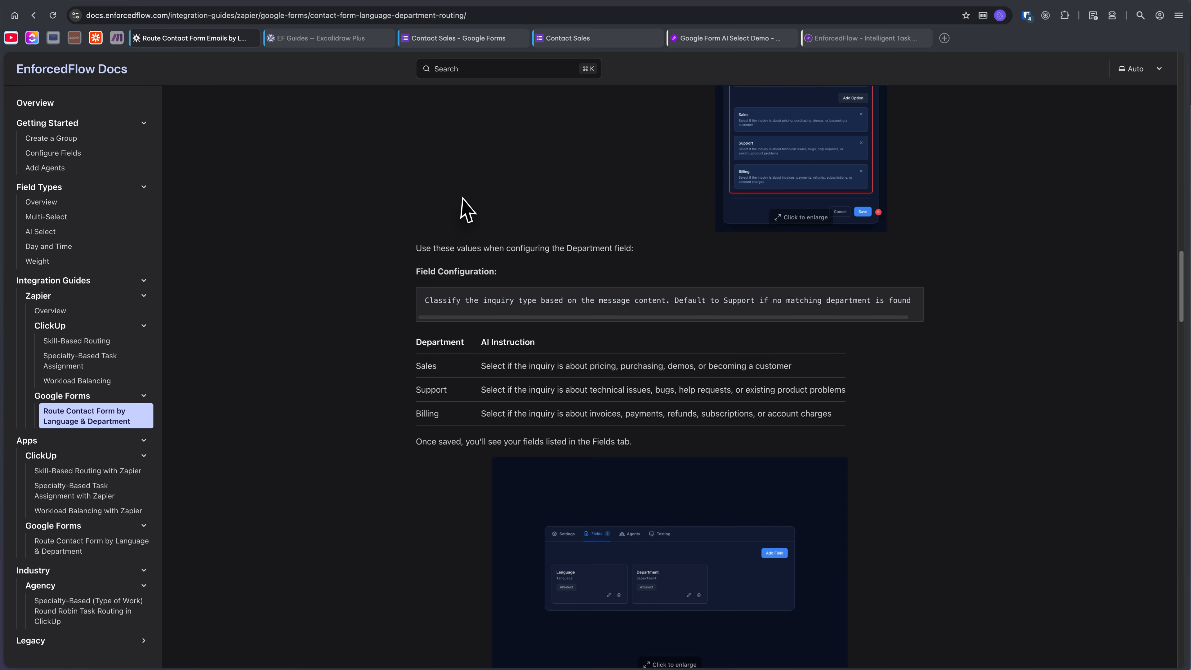
scroll(467, 211, "down", 10)
scroll(466, 215, "up", 10)
scroll(464, 224, "up", 15)
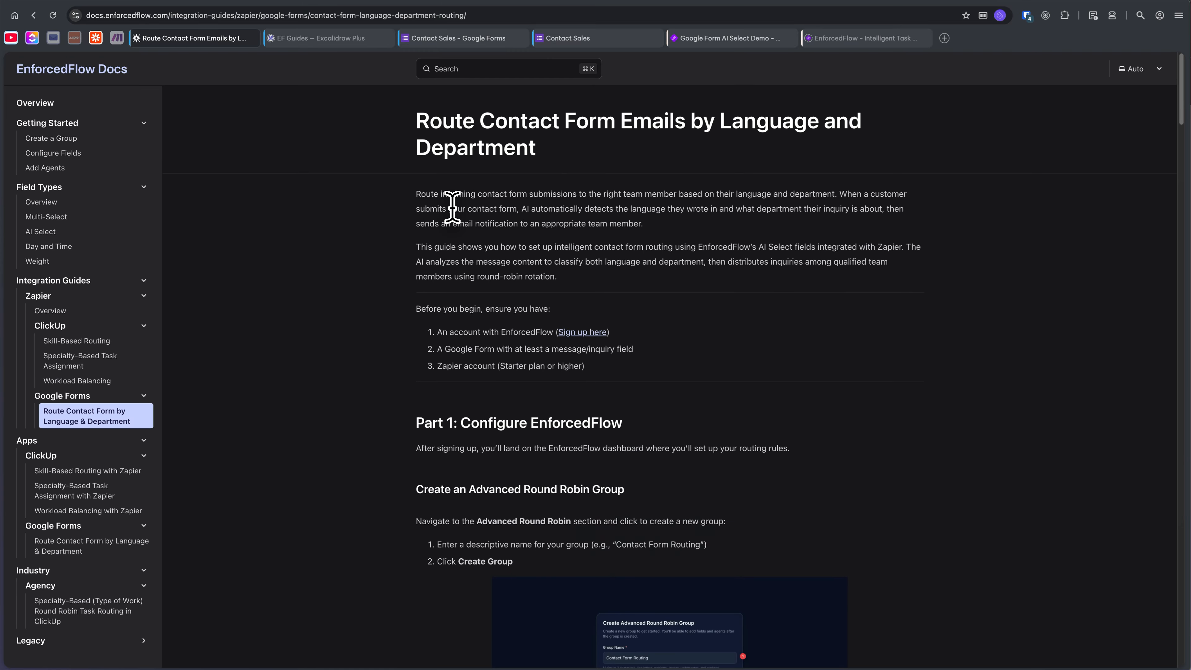
left_click(95, 37)
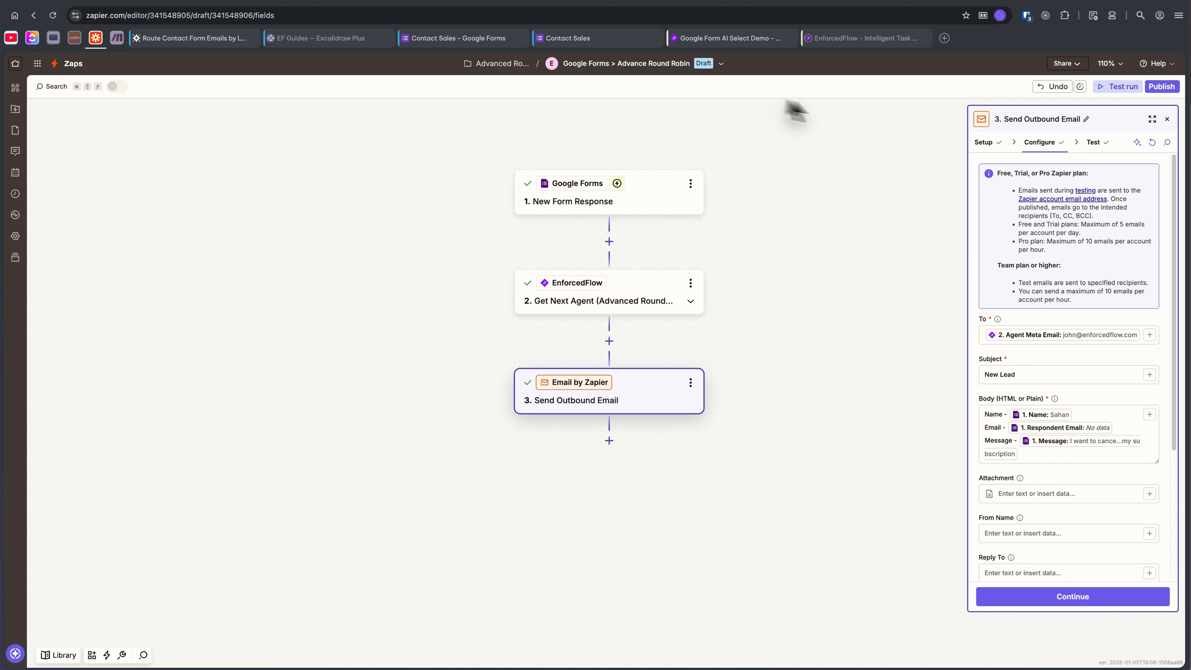